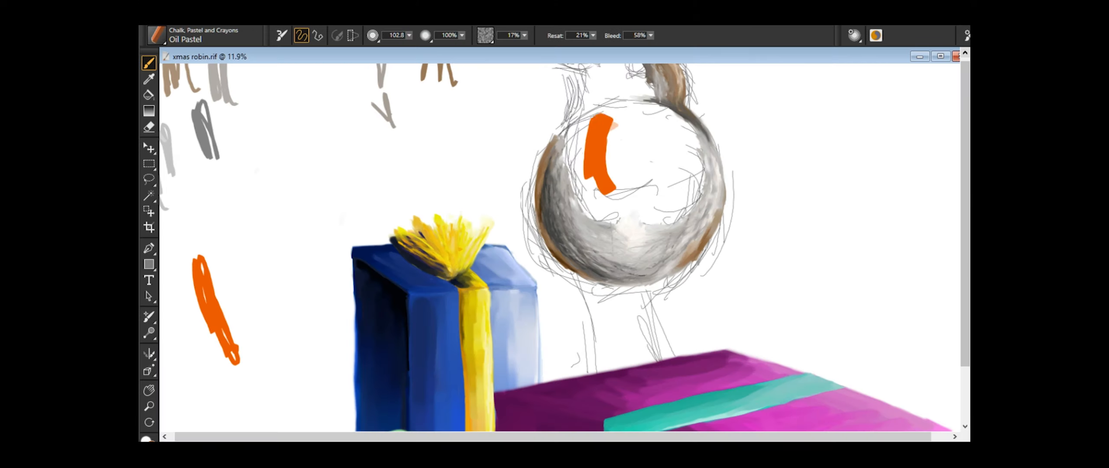
# - Blend the grey and brown strokes along the back of the robin's head and neck with the Real Pointy Blender
pyautogui.moveTo(580, 113); pyautogui.dragTo(576, 199)
pyautogui.moveTo(611, 104); pyautogui.dragTo(693, 182)
pyautogui.moveTo(667, 121); pyautogui.dragTo(640, 234)
pyautogui.moveTo(654, 134); pyautogui.dragTo(641, 229)
pyautogui.moveTo(626, 112); pyautogui.dragTo(602, 234)
# - Block in the robin's breast with orange Oil Pastel and undo the last stray stroke
pyautogui.moveTo(395, 54); pyautogui.dragTo(396, 54)
pyautogui.moveTo(563, 130)
pyautogui.mouseDown()
pyautogui.moveTo(492, 331)
pyautogui.moveTo(525, 298)
pyautogui.moveTo(505, 275)
pyautogui.mouseUp()
pyautogui.moveTo(549, 303)
pyautogui.mouseDown()
pyautogui.moveTo(534, 263)
pyautogui.moveTo(537, 313)
pyautogui.mouseUp()
pyautogui.moveTo(529, 299); pyautogui.dragTo(543, 273)
pyautogui.hotkey('ctrl', 'z')
# - Extend the orange up from the throat across the face, between the beak and the eye
pyautogui.scroll(2, 562, 274)
pyautogui.moveTo(527, 266); pyautogui.dragTo(540, 285)
pyautogui.moveTo(535, 313)
pyautogui.mouseDown()
pyautogui.moveTo(541, 285)
pyautogui.moveTo(583, 288)
pyautogui.mouseUp()
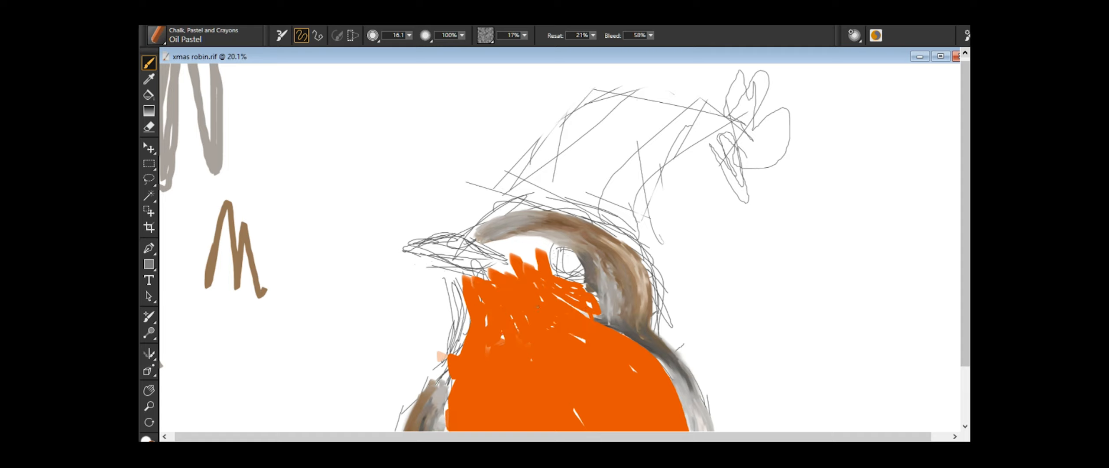
pyautogui.moveTo(483, 243); pyautogui.dragTo(549, 255)
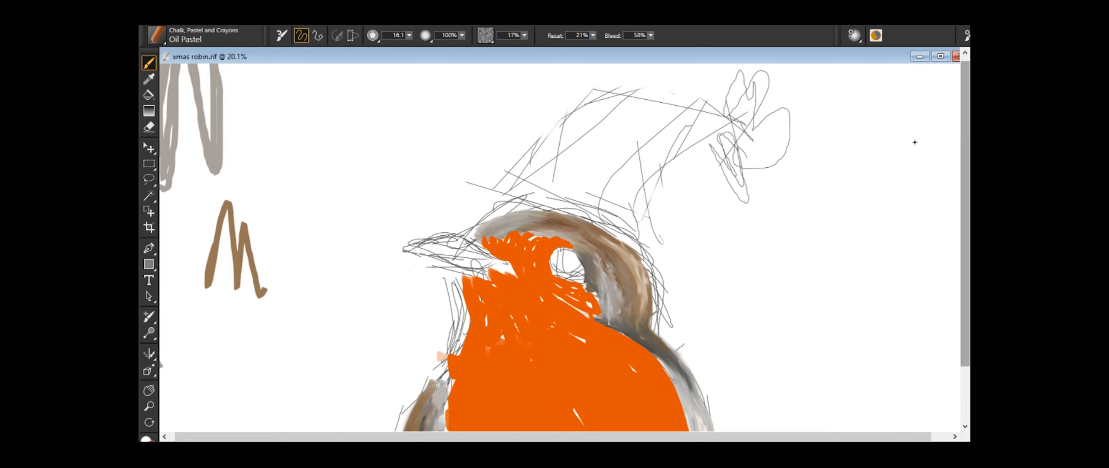
# - Make a reddish-brown swatch beside the sketch and add shading strokes in that colour to the cheek, throat and area before the eye
pyautogui.moveTo(191, 269)
pyautogui.mouseDown()
pyautogui.moveTo(231, 336)
pyautogui.moveTo(247, 333)
pyautogui.mouseUp()
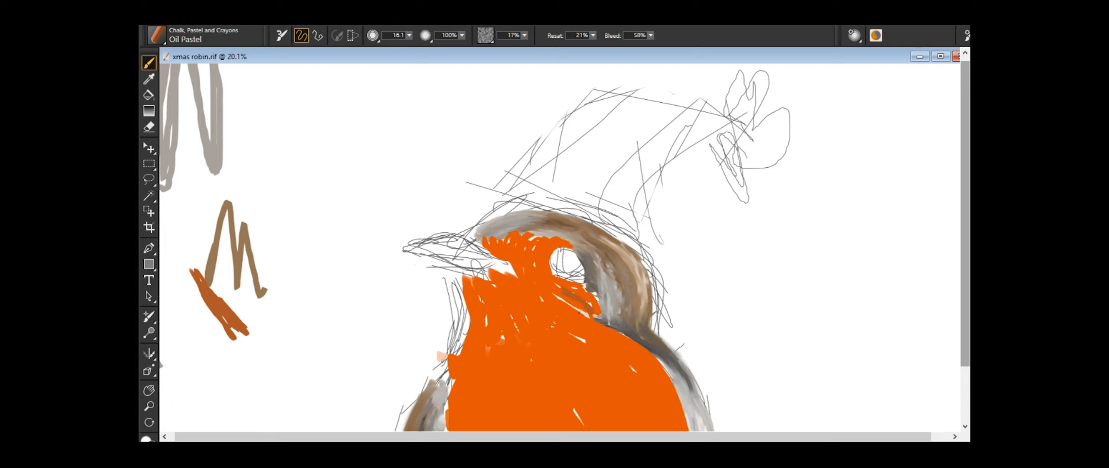
pyautogui.scroll(5, 561, 270)
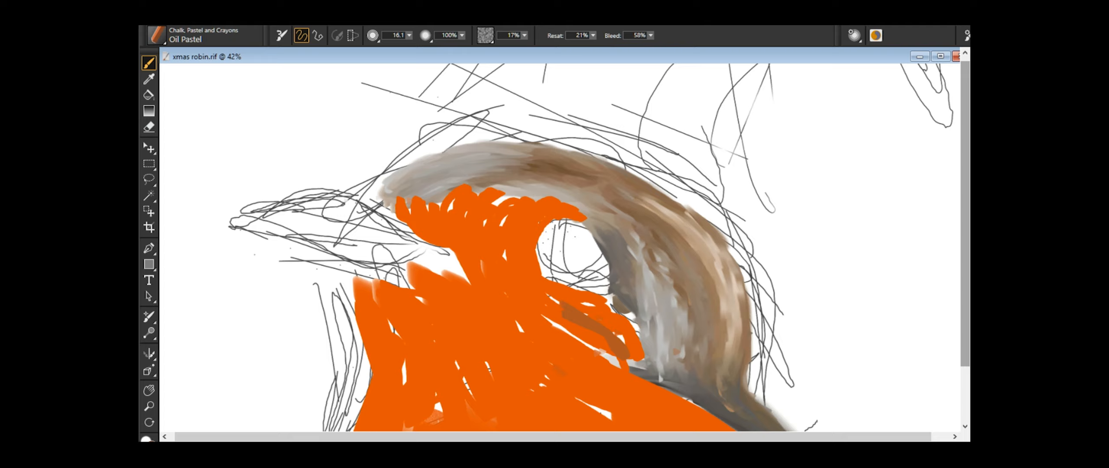
pyautogui.moveTo(602, 327)
pyautogui.mouseDown()
pyautogui.moveTo(585, 371)
pyautogui.moveTo(636, 351)
pyautogui.mouseUp()
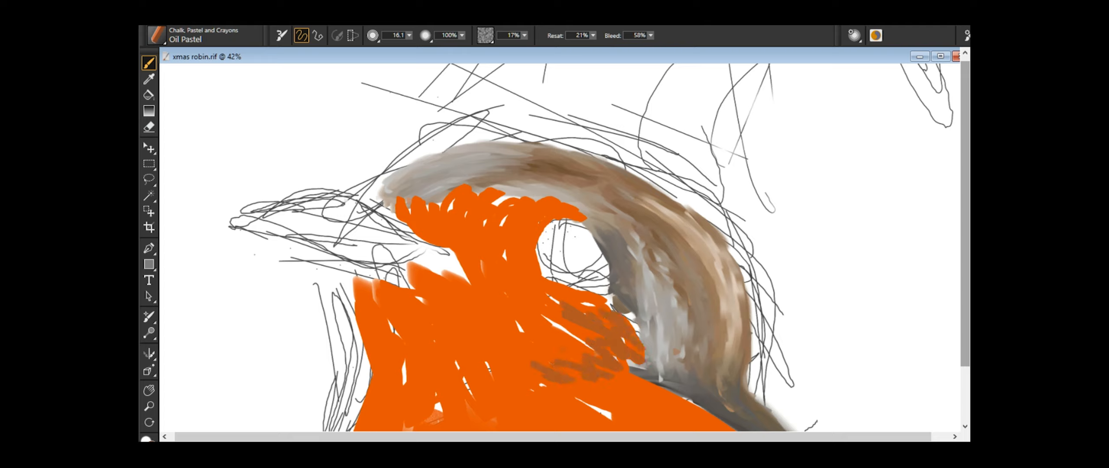
pyautogui.moveTo(435, 279)
pyautogui.mouseDown()
pyautogui.moveTo(479, 295)
pyautogui.moveTo(443, 337)
pyautogui.mouseUp()
pyautogui.moveTo(399, 276)
pyautogui.mouseDown()
pyautogui.moveTo(423, 319)
pyautogui.moveTo(410, 294)
pyautogui.mouseUp()
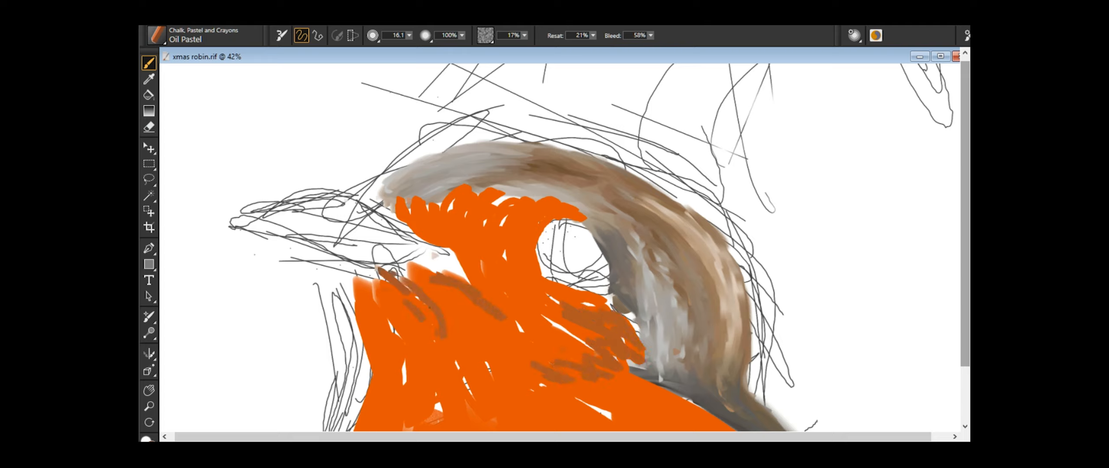
pyautogui.moveTo(519, 229); pyautogui.dragTo(506, 283)
pyautogui.moveTo(545, 210); pyautogui.dragTo(524, 259)
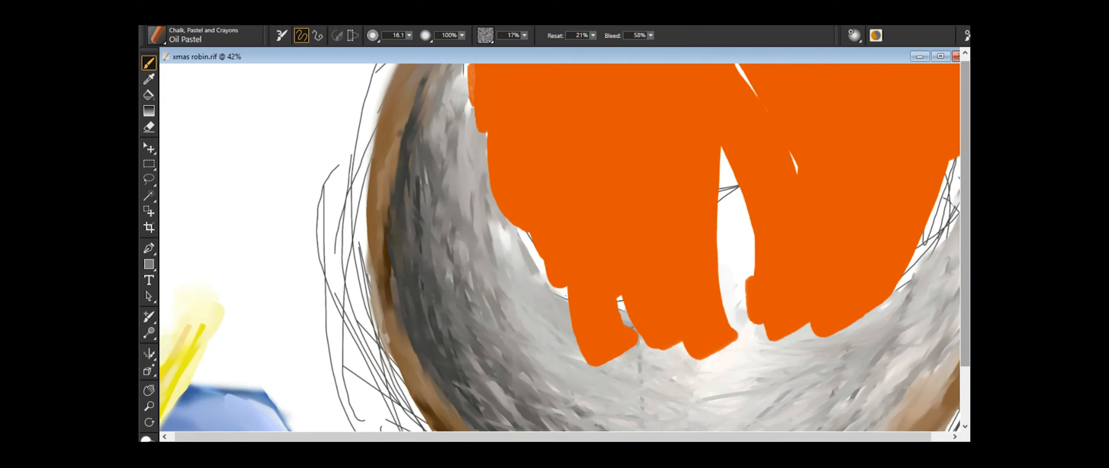
# - Add reddish-brown shading strokes along the lower edge of the orange breast
pyautogui.moveTo(591, 236)
pyautogui.mouseDown()
pyautogui.moveTo(675, 303)
pyautogui.moveTo(487, 102)
pyautogui.mouseUp()
pyautogui.moveTo(845, 303)
pyautogui.mouseDown()
pyautogui.moveTo(662, 169)
pyautogui.moveTo(164, 130)
pyautogui.moveTo(614, 402)
pyautogui.mouseUp()
pyautogui.moveTo(537, 422)
pyautogui.mouseDown()
pyautogui.moveTo(619, 351)
pyautogui.moveTo(697, 232)
pyautogui.mouseUp()
pyautogui.moveTo(650, 158); pyautogui.dragTo(697, 198)
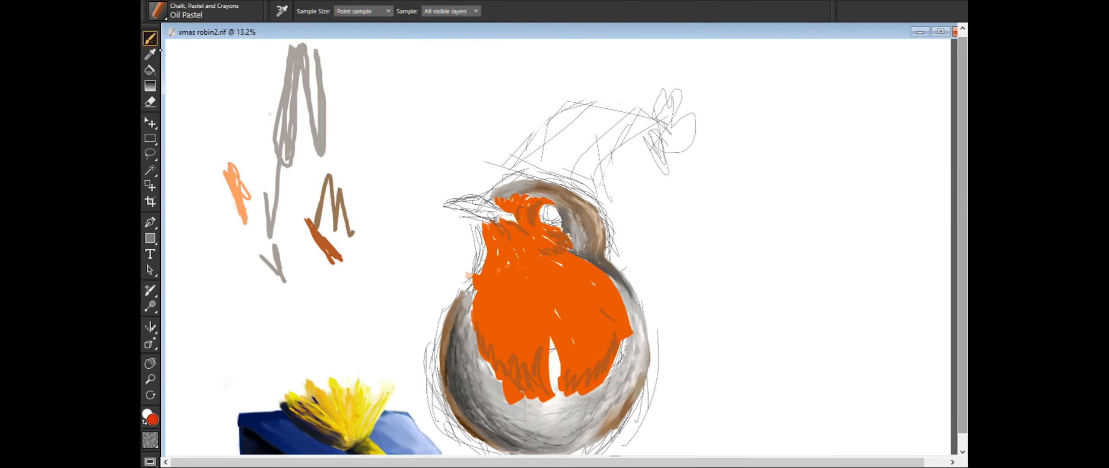
# - Make a bright red swatch beside the sketch and paint red strokes down the front of the throat
pyautogui.press('b')
pyautogui.moveTo(196, 202); pyautogui.dragTo(230, 250)
pyautogui.moveTo(493, 237); pyautogui.dragTo(499, 272)
pyautogui.scroll(6, 498, 260)
pyautogui.moveTo(337, 176); pyautogui.dragTo(385, 221)
pyautogui.moveTo(335, 189); pyautogui.dragTo(399, 290)
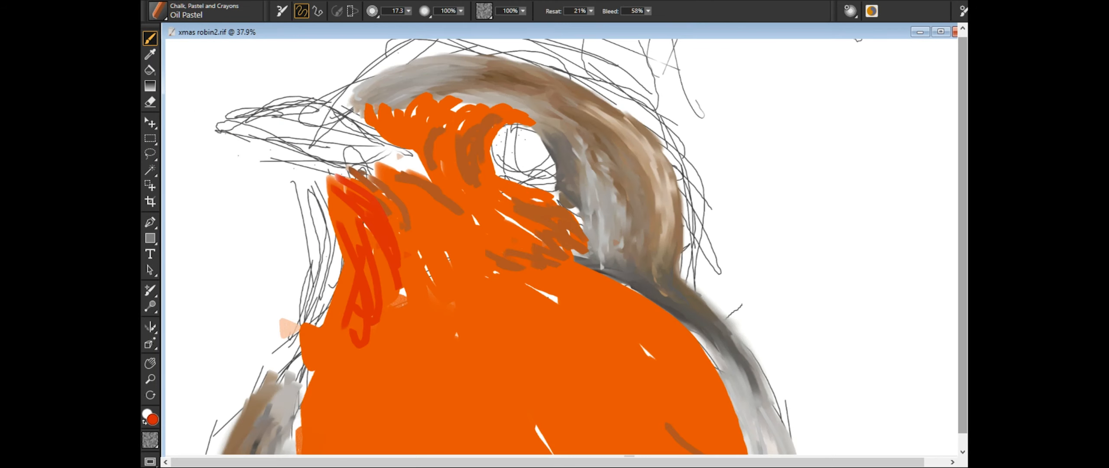
pyautogui.moveTo(376, 253); pyautogui.dragTo(390, 317)
# - Paint red strokes around the front and underside of the eye and across the base of the throat
pyautogui.moveTo(475, 195); pyautogui.dragTo(550, 228)
pyautogui.moveTo(480, 285); pyautogui.dragTo(401, 243)
pyautogui.moveTo(492, 126); pyautogui.dragTo(531, 200)
pyautogui.moveTo(467, 157); pyautogui.dragTo(535, 197)
pyautogui.moveTo(418, 147); pyautogui.dragTo(441, 190)
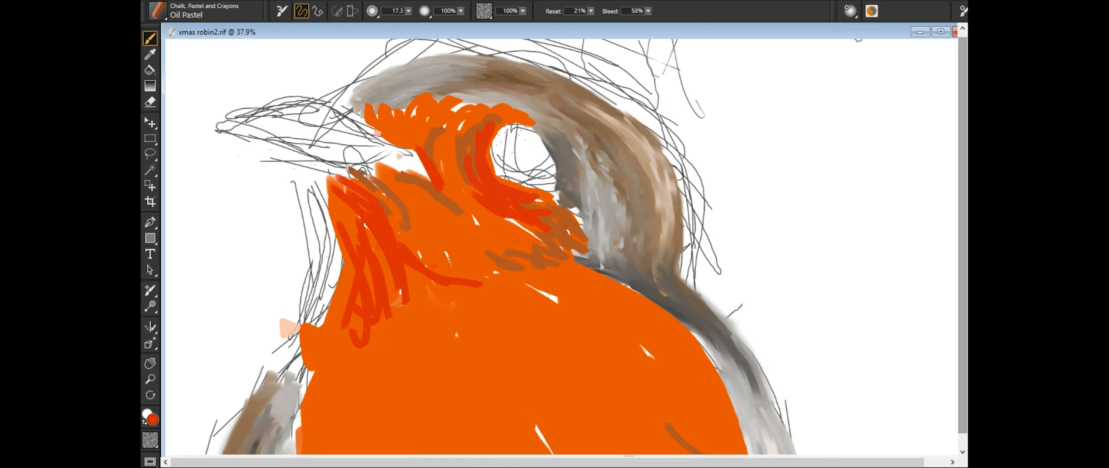
# - Add red strokes across the breast, along its lower edges and in front of the eye
pyautogui.moveTo(819, 400)
pyautogui.mouseDown()
pyautogui.moveTo(792, 250)
pyautogui.moveTo(861, 193)
pyautogui.mouseUp()
pyautogui.moveTo(360, 227); pyautogui.dragTo(537, 452)
pyautogui.moveTo(470, 400); pyautogui.dragTo(386, 300)
pyautogui.moveTo(574, 185); pyautogui.dragTo(676, 175)
pyautogui.moveTo(591, 64)
pyautogui.mouseDown()
pyautogui.moveTo(552, 96)
pyautogui.moveTo(578, 85)
pyautogui.mouseUp()
pyautogui.moveTo(441, 142); pyautogui.dragTo(492, 203)
pyautogui.moveTo(661, 318); pyautogui.dragTo(666, 428)
pyautogui.moveTo(548, 302); pyautogui.dragTo(605, 323)
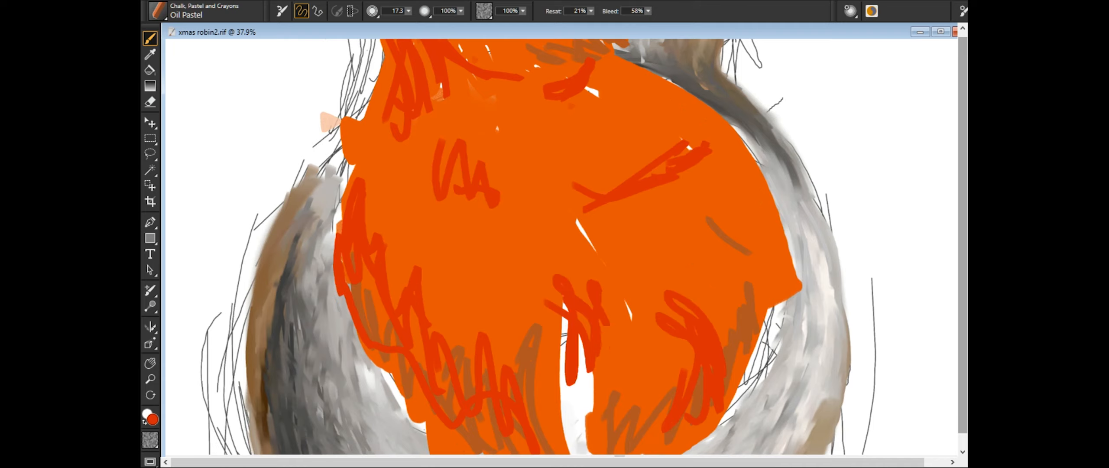
pyautogui.moveTo(594, 147); pyautogui.dragTo(553, 365)
pyautogui.moveTo(448, 135); pyautogui.dragTo(458, 177)
# - Make a pale peach swatch and paint peach highlights above the eye, behind the beak and along the throat
pyautogui.moveTo(181, 70); pyautogui.dragTo(207, 43)
pyautogui.moveTo(517, 116); pyautogui.dragTo(489, 170)
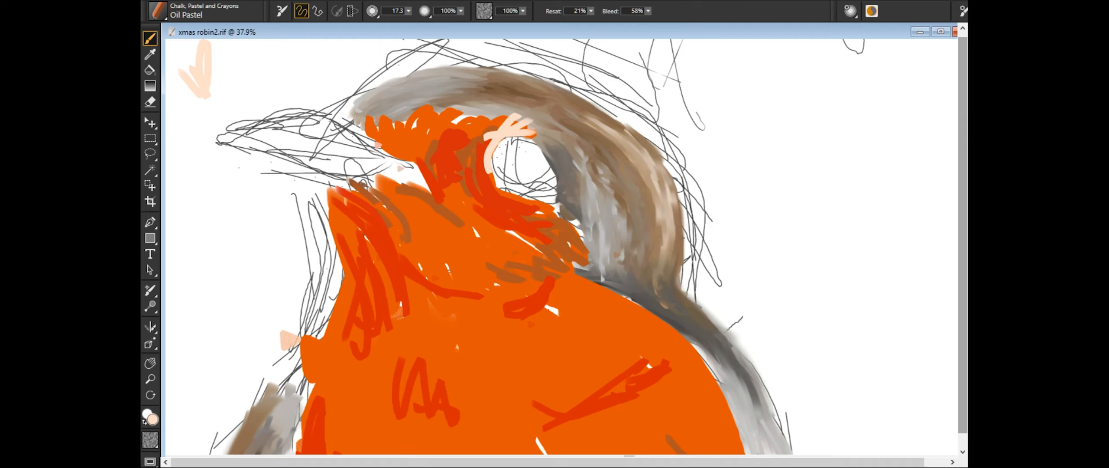
pyautogui.moveTo(346, 113); pyautogui.dragTo(407, 147)
pyautogui.moveTo(338, 316); pyautogui.dragTo(359, 372)
pyautogui.moveTo(351, 217); pyautogui.dragTo(342, 363)
pyautogui.moveTo(409, 321); pyautogui.dragTo(381, 359)
# - Paint curved pale peach highlight strokes across the middle and lower breast
pyautogui.moveTo(550, 364); pyautogui.dragTo(628, 429)
pyautogui.moveTo(601, 372)
pyautogui.mouseDown()
pyautogui.moveTo(652, 438)
pyautogui.moveTo(554, 82)
pyautogui.moveTo(597, 130)
pyautogui.mouseUp()
pyautogui.moveTo(575, 100); pyautogui.dragTo(593, 143)
pyautogui.moveTo(321, 102); pyautogui.dragTo(359, 174)
pyautogui.moveTo(369, 108); pyautogui.dragTo(393, 170)
pyautogui.moveTo(407, 114); pyautogui.dragTo(428, 185)
pyautogui.moveTo(497, 102); pyautogui.dragTo(544, 243)
# - Add pale peach highlights along the breast's upper edge below the nape and under the eye
pyautogui.moveTo(520, 87); pyautogui.dragTo(575, 417)
pyautogui.moveTo(513, 290); pyautogui.dragTo(580, 316)
pyautogui.moveTo(530, 281); pyautogui.dragTo(615, 332)
pyautogui.moveTo(433, 195); pyautogui.dragTo(503, 223)
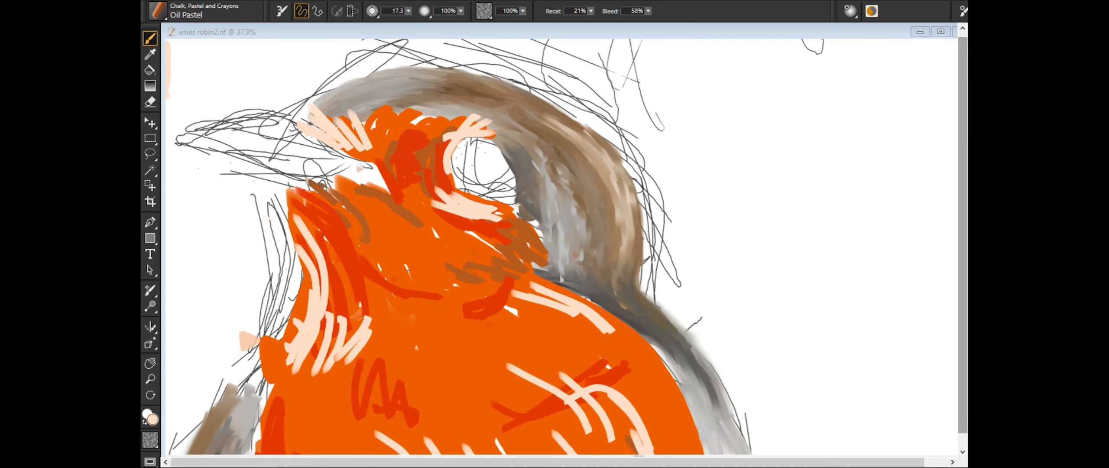
# - Switch to the Real Pointy Blender and blend the red and peach strokes on the front of the throat
pyautogui.click(157, 11)
pyautogui.scroll(-2, 562, 247)
pyautogui.moveTo(359, 230); pyautogui.dragTo(382, 317)
pyautogui.moveTo(372, 260); pyautogui.dragTo(366, 336)
pyautogui.moveTo(354, 291); pyautogui.dragTo(340, 352)
pyautogui.moveTo(348, 223); pyautogui.dragTo(358, 316)
pyautogui.moveTo(349, 229); pyautogui.dragTo(368, 352)
pyautogui.moveTo(358, 247); pyautogui.dragTo(341, 330)
pyautogui.moveTo(398, 294); pyautogui.dragTo(386, 342)
# - Enlarge the blender to 199.6 and smooth the throat colours further down towards the breast
pyautogui.moveTo(408, 11); pyautogui.dragTo(420, 13)
pyautogui.moveTo(374, 216)
pyautogui.mouseDown()
pyautogui.moveTo(416, 297)
pyautogui.moveTo(367, 331)
pyautogui.mouseUp()
pyautogui.moveTo(345, 208); pyautogui.dragTo(366, 324)
pyautogui.moveTo(414, 281); pyautogui.dragTo(386, 325)
pyautogui.moveTo(392, 234); pyautogui.dragTo(394, 347)
pyautogui.moveTo(354, 256); pyautogui.dragTo(349, 349)
# - Erase the stray peach mark beside the lower throat and blend the edge there into the breast
pyautogui.click(150, 101)
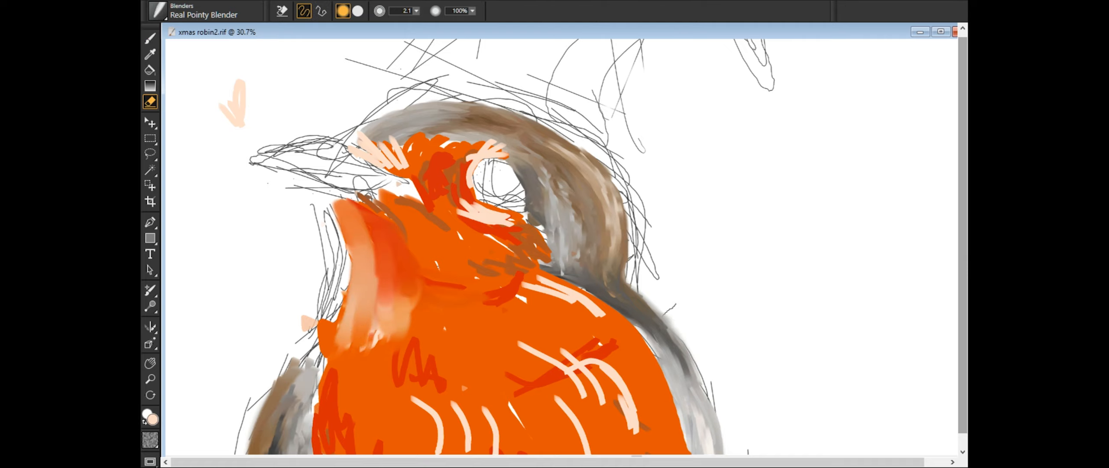
pyautogui.moveTo(307, 321); pyautogui.dragTo(324, 355)
pyautogui.click(150, 38)
pyautogui.moveTo(344, 310); pyautogui.dragTo(316, 382)
# - Soften the throat's red, orange and peach tones from below the beak to the upper breast
pyautogui.moveTo(356, 277); pyautogui.dragTo(346, 356)
pyautogui.moveTo(362, 241); pyautogui.dragTo(392, 333)
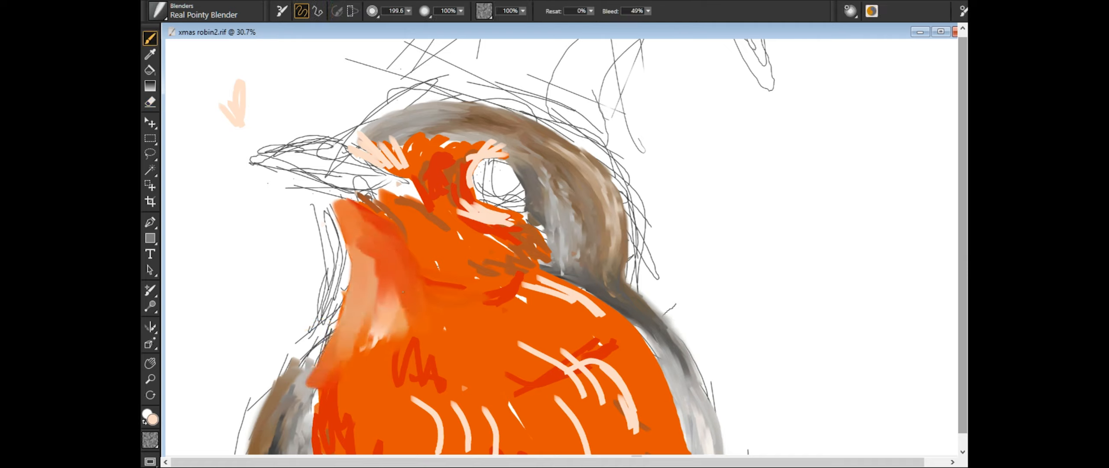
pyautogui.moveTo(364, 212); pyautogui.dragTo(405, 322)
pyautogui.moveTo(343, 203); pyautogui.dragTo(392, 220)
pyautogui.moveTo(392, 291); pyautogui.dragTo(362, 368)
# - Blend the peach, orange and red strokes between the beak and the top of the eye
pyautogui.moveTo(363, 140); pyautogui.dragTo(413, 177)
pyautogui.moveTo(400, 130); pyautogui.dragTo(416, 175)
pyautogui.moveTo(448, 147)
pyautogui.mouseDown()
pyautogui.moveTo(422, 189)
pyautogui.moveTo(448, 145)
pyautogui.mouseUp()
pyautogui.moveTo(498, 141)
pyautogui.mouseDown()
pyautogui.moveTo(453, 178)
pyautogui.moveTo(459, 186)
pyautogui.mouseUp()
pyautogui.moveTo(453, 145); pyautogui.dragTo(400, 161)
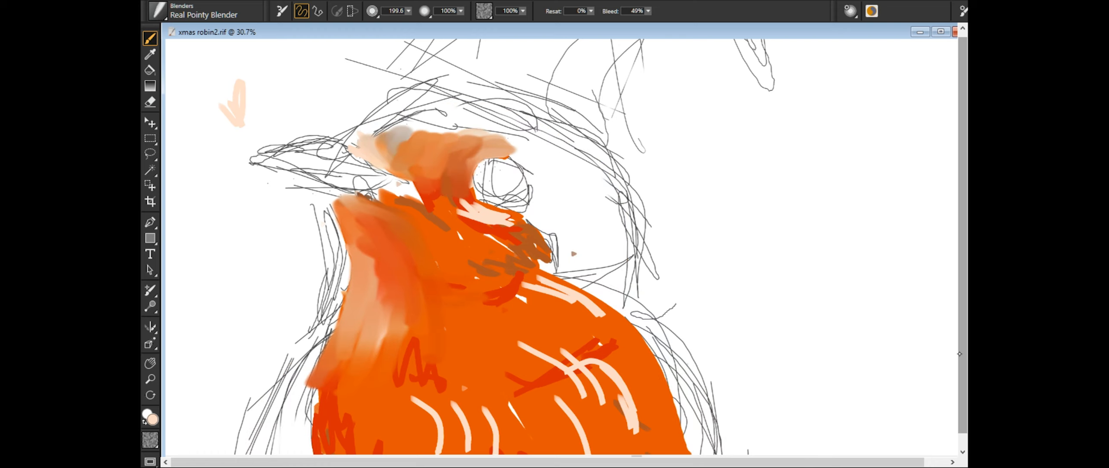
# - Hide the white canvas background and blend the orange strokes on the cheek and upper breast
pyautogui.click(839, 389)
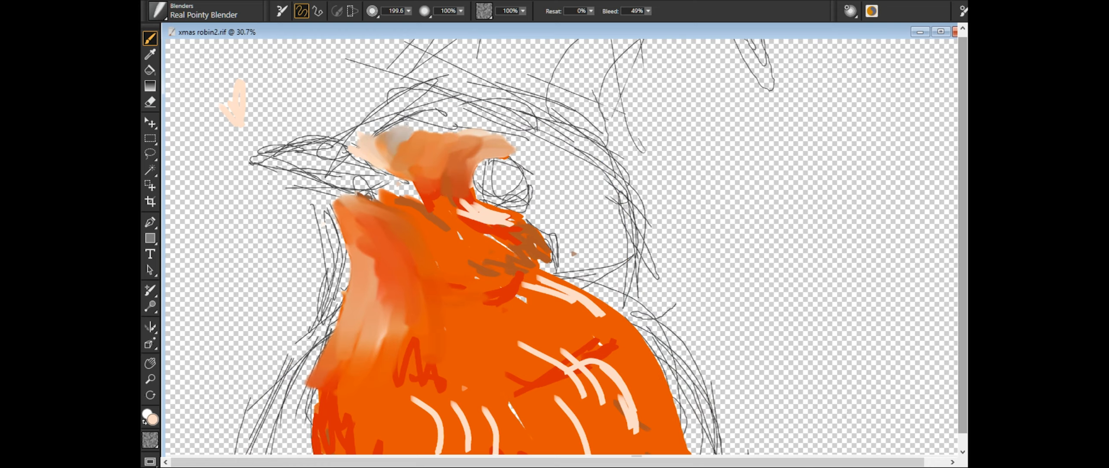
pyautogui.moveTo(450, 130); pyautogui.dragTo(441, 192)
pyautogui.moveTo(478, 149)
pyautogui.mouseDown()
pyautogui.moveTo(511, 225)
pyautogui.moveTo(390, 160)
pyautogui.moveTo(545, 262)
pyautogui.moveTo(498, 298)
pyautogui.moveTo(524, 286)
pyautogui.moveTo(615, 320)
pyautogui.mouseUp()
pyautogui.moveTo(535, 347); pyautogui.dragTo(567, 368)
pyautogui.moveTo(476, 390)
pyautogui.mouseDown()
pyautogui.moveTo(561, 197)
pyautogui.moveTo(574, 338)
pyautogui.mouseUp()
pyautogui.moveTo(498, 281)
pyautogui.mouseDown()
pyautogui.moveTo(572, 327)
pyautogui.moveTo(542, 319)
pyautogui.mouseUp()
# - Blend the peach and red highlight strokes across the middle of the breast
pyautogui.moveTo(737, 390)
pyautogui.mouseDown()
pyautogui.moveTo(476, 126)
pyautogui.moveTo(551, 411)
pyautogui.mouseUp()
pyautogui.moveTo(511, 342); pyautogui.dragTo(600, 429)
pyautogui.moveTo(565, 333); pyautogui.dragTo(487, 374)
pyautogui.moveTo(479, 331); pyautogui.dragTo(572, 394)
pyautogui.moveTo(574, 351); pyautogui.dragTo(603, 427)
# - Blend the remaining peach, red and brown streaks over the lower breast and its edges
pyautogui.moveTo(823, 359); pyautogui.dragTo(790, 116)
pyautogui.moveTo(336, 145)
pyautogui.mouseDown()
pyautogui.moveTo(385, 193)
pyautogui.moveTo(360, 194)
pyautogui.mouseUp()
pyautogui.moveTo(405, 154); pyautogui.dragTo(424, 225)
pyautogui.moveTo(485, 150); pyautogui.dragTo(504, 177)
pyautogui.moveTo(539, 266)
pyautogui.mouseDown()
pyautogui.moveTo(520, 260)
pyautogui.moveTo(451, 337)
pyautogui.moveTo(369, 269)
pyautogui.moveTo(434, 228)
pyautogui.mouseUp()
pyautogui.moveTo(236, 134); pyautogui.dragTo(381, 372)
pyautogui.moveTo(312, 304); pyautogui.dragTo(337, 360)
pyautogui.moveTo(498, 134); pyautogui.dragTo(498, 243)
pyautogui.moveTo(433, 243); pyautogui.dragTo(427, 336)
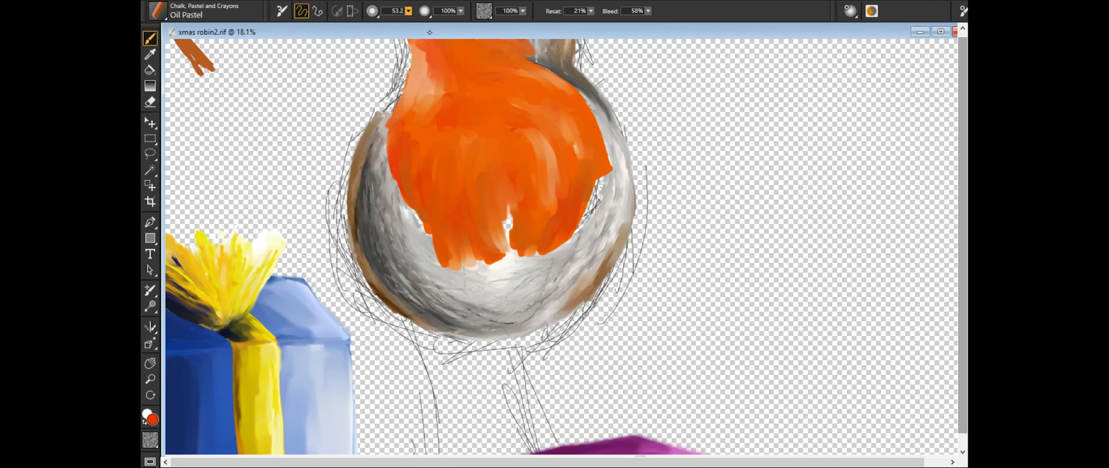
# - Paint broad red Oil Pastel strokes at size 53.2 along the breast's side edges and central notch
pyautogui.moveTo(418, 202); pyautogui.dragTo(427, 236)
pyautogui.moveTo(606, 160); pyautogui.dragTo(578, 234)
pyautogui.moveTo(575, 108); pyautogui.dragTo(610, 173)
pyautogui.moveTo(509, 195); pyautogui.dragTo(511, 230)
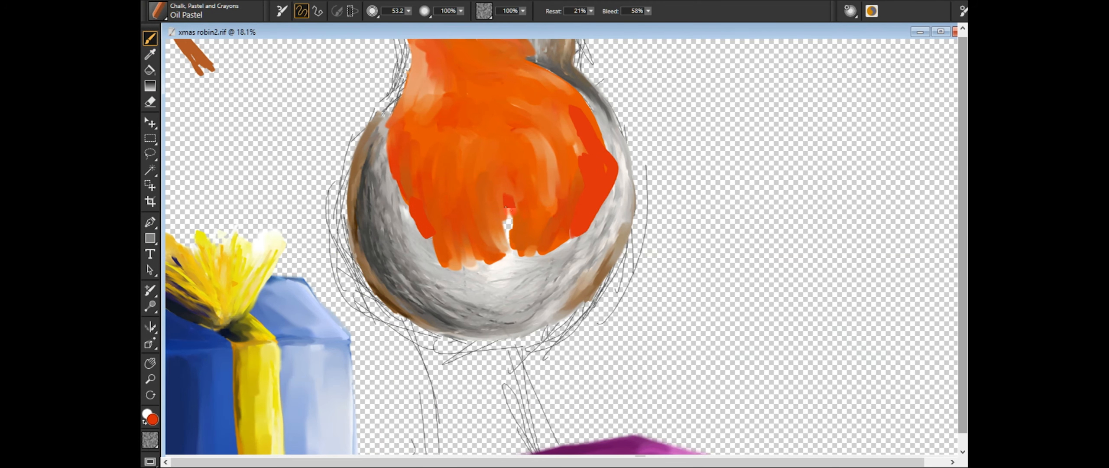
pyautogui.moveTo(492, 182); pyautogui.dragTo(500, 236)
# - Add broad red Oil Pastel strokes over the upper and middle breast
pyautogui.moveTo(496, 86); pyautogui.dragTo(544, 103)
pyautogui.moveTo(490, 114); pyautogui.dragTo(530, 128)
pyautogui.moveTo(446, 99); pyautogui.dragTo(467, 137)
pyautogui.moveTo(411, 125); pyautogui.dragTo(412, 186)
pyautogui.moveTo(537, 181); pyautogui.dragTo(537, 262)
pyautogui.moveTo(455, 191); pyautogui.dragTo(459, 256)
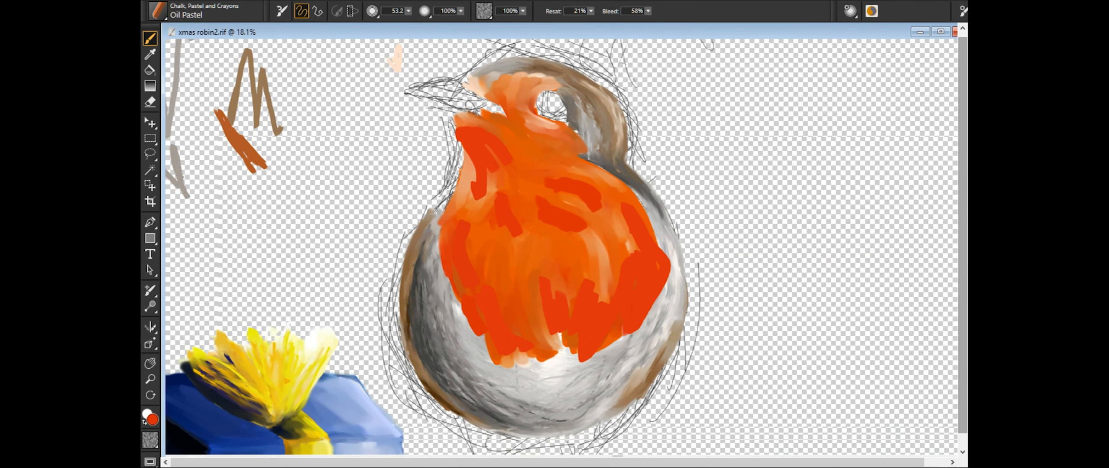
pyautogui.moveTo(463, 117); pyautogui.dragTo(524, 156)
pyautogui.moveTo(526, 119); pyautogui.dragTo(578, 157)
# - Strengthen the red down the throat and along the sides of the lower breast
pyautogui.moveTo(556, 195); pyautogui.dragTo(596, 242)
pyautogui.moveTo(638, 298); pyautogui.dragTo(657, 312)
pyautogui.moveTo(613, 200); pyautogui.dragTo(621, 249)
pyautogui.moveTo(485, 249); pyautogui.dragTo(500, 308)
pyautogui.moveTo(469, 161); pyautogui.dragTo(462, 219)
pyautogui.moveTo(463, 123); pyautogui.dragTo(475, 201)
# - Add darker reddish-brown accents to the upper breast below the cheek
pyautogui.moveTo(604, 260)
pyautogui.mouseDown()
pyautogui.moveTo(619, 303)
pyautogui.moveTo(589, 182)
pyautogui.mouseUp()
pyautogui.moveTo(523, 99)
pyautogui.mouseDown()
pyautogui.moveTo(568, 157)
pyautogui.moveTo(509, 213)
pyautogui.mouseUp()
pyautogui.click(914, 148)
pyautogui.moveTo(558, 191); pyautogui.dragTo(608, 195)
# - Paint light orange streaks across the cheek and breast and add pale pink highlights in front of the eye
pyautogui.click(921, 144)
pyautogui.click(921, 143)
pyautogui.moveTo(477, 239); pyautogui.dragTo(490, 283)
pyautogui.moveTo(549, 243); pyautogui.dragTo(575, 297)
pyautogui.moveTo(545, 166); pyautogui.dragTo(637, 232)
pyautogui.moveTo(516, 126); pyautogui.dragTo(579, 169)
pyautogui.moveTo(511, 175); pyautogui.dragTo(482, 236)
pyautogui.moveTo(631, 218); pyautogui.dragTo(639, 261)
pyautogui.moveTo(522, 85)
pyautogui.mouseDown()
pyautogui.moveTo(512, 117)
pyautogui.moveTo(528, 85)
pyautogui.mouseUp()
pyautogui.moveTo(529, 79); pyautogui.dragTo(526, 129)
# - Blend the orange, red and pink streaks across the middle and right side of the breast with the Real Pointy Blender
pyautogui.click(240, 88)
pyautogui.moveTo(462, 209); pyautogui.dragTo(455, 241)
pyautogui.moveTo(475, 238); pyautogui.dragTo(483, 280)
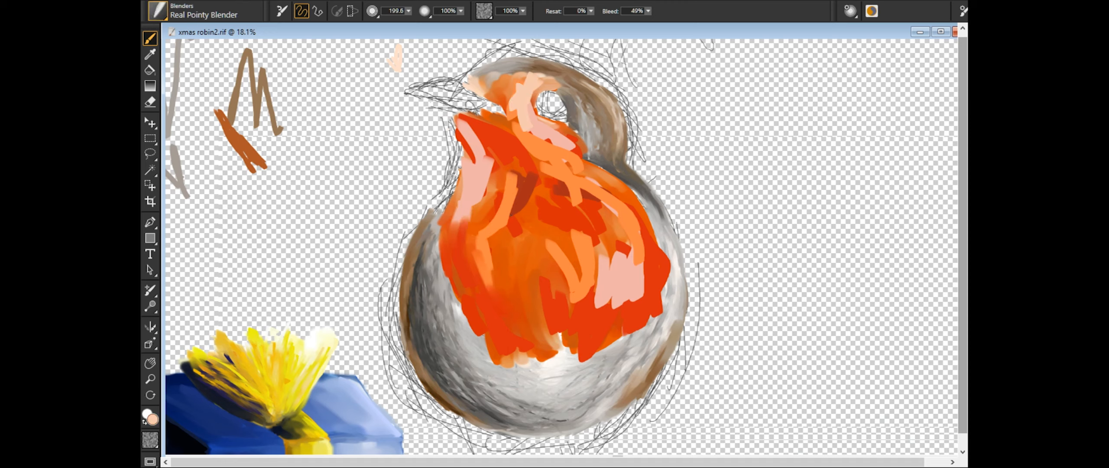
pyautogui.moveTo(518, 178); pyautogui.dragTo(492, 232)
pyautogui.moveTo(552, 178); pyautogui.dragTo(614, 213)
pyautogui.moveTo(593, 184); pyautogui.dragTo(643, 243)
pyautogui.moveTo(619, 243); pyautogui.dragTo(592, 314)
pyautogui.moveTo(639, 284); pyautogui.dragTo(605, 315)
pyautogui.moveTo(588, 240); pyautogui.dragTo(576, 315)
pyautogui.moveTo(549, 241); pyautogui.dragTo(575, 303)
pyautogui.moveTo(571, 189); pyautogui.dragTo(605, 251)
pyautogui.moveTo(570, 179)
pyautogui.mouseDown()
pyautogui.moveTo(619, 210)
pyautogui.moveTo(657, 258)
pyautogui.mouseUp()
pyautogui.moveTo(553, 280); pyautogui.dragTo(561, 340)
pyautogui.moveTo(554, 245); pyautogui.dragTo(576, 303)
pyautogui.click(340, 461)
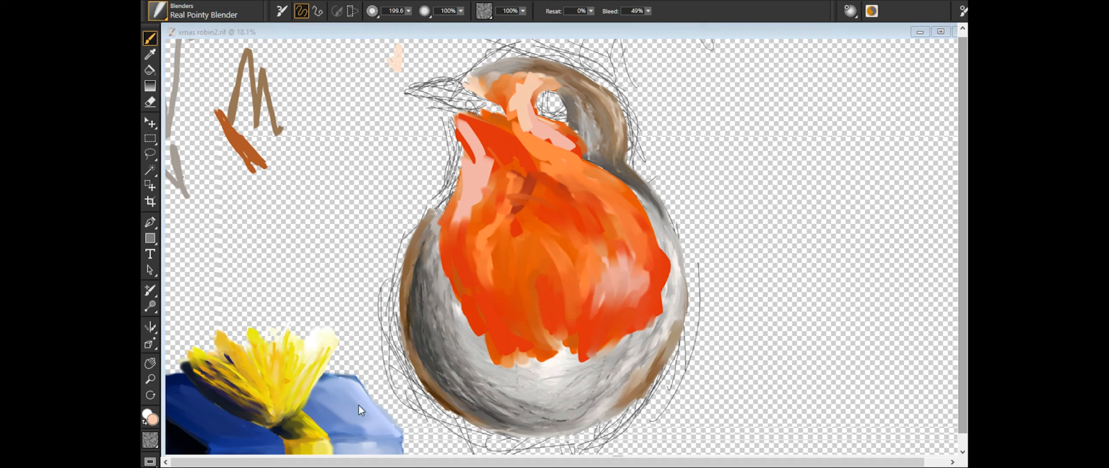
# - Blend the pale pink throat patch, the dark upper-breast accents and the pink strokes in front of the eye
pyautogui.click(426, 425)
pyautogui.moveTo(468, 125)
pyautogui.mouseDown()
pyautogui.moveTo(487, 185)
pyautogui.moveTo(473, 189)
pyautogui.mouseUp()
pyautogui.moveTo(470, 169); pyautogui.dragTo(451, 265)
pyautogui.moveTo(461, 120)
pyautogui.mouseDown()
pyautogui.moveTo(497, 145)
pyautogui.moveTo(493, 182)
pyautogui.mouseUp()
pyautogui.moveTo(513, 125); pyautogui.dragTo(565, 175)
pyautogui.moveTo(525, 190); pyautogui.dragTo(513, 237)
pyautogui.moveTo(508, 168); pyautogui.dragTo(503, 236)
pyautogui.moveTo(523, 80)
pyautogui.mouseDown()
pyautogui.moveTo(510, 110)
pyautogui.moveTo(524, 115)
pyautogui.mouseUp()
pyautogui.moveTo(527, 130); pyautogui.dragTo(586, 163)
pyautogui.moveTo(537, 90); pyautogui.dragTo(529, 124)
pyautogui.moveTo(517, 173); pyautogui.dragTo(519, 246)
# - Smooth the pink highlight on the right side of the breast and the pink strokes across the lower cheek
pyautogui.moveTo(585, 194); pyautogui.dragTo(610, 218)
pyautogui.moveTo(603, 293); pyautogui.dragTo(595, 322)
pyautogui.moveTo(638, 264); pyautogui.dragTo(639, 305)
pyautogui.moveTo(625, 243); pyautogui.dragTo(626, 271)
pyautogui.moveTo(650, 263); pyautogui.dragTo(650, 296)
pyautogui.click(409, 421)
pyautogui.hotkey('ctrl', 'z')
pyautogui.moveTo(622, 248); pyautogui.dragTo(605, 279)
pyautogui.moveTo(524, 139); pyautogui.dragTo(563, 177)
pyautogui.moveTo(540, 141); pyautogui.dragTo(572, 161)
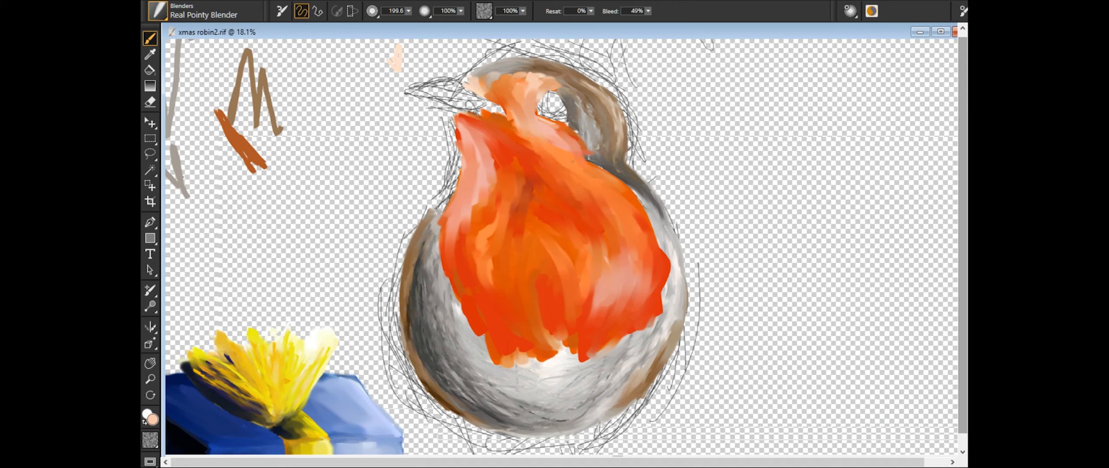
# - Sample a red from the robin and paint thin Oil Pastel feather strokes at size 19.7 over the breast and cheek
pyautogui.click(150, 54)
pyautogui.click(504, 141)
pyautogui.click(149, 38)
pyautogui.moveTo(507, 250); pyautogui.dragTo(505, 291)
pyautogui.moveTo(486, 246); pyautogui.dragTo(483, 289)
pyautogui.moveTo(476, 193); pyautogui.dragTo(483, 279)
pyautogui.moveTo(484, 161); pyautogui.dragTo(480, 239)
pyautogui.moveTo(560, 160); pyautogui.dragTo(618, 218)
pyautogui.moveTo(614, 194); pyautogui.dragTo(640, 252)
pyautogui.moveTo(580, 187); pyautogui.dragTo(626, 258)
pyautogui.moveTo(519, 250); pyautogui.dragTo(533, 311)
pyautogui.moveTo(565, 228); pyautogui.dragTo(562, 286)
pyautogui.moveTo(544, 86); pyautogui.dragTo(521, 123)
pyautogui.moveTo(529, 112); pyautogui.dragTo(574, 151)
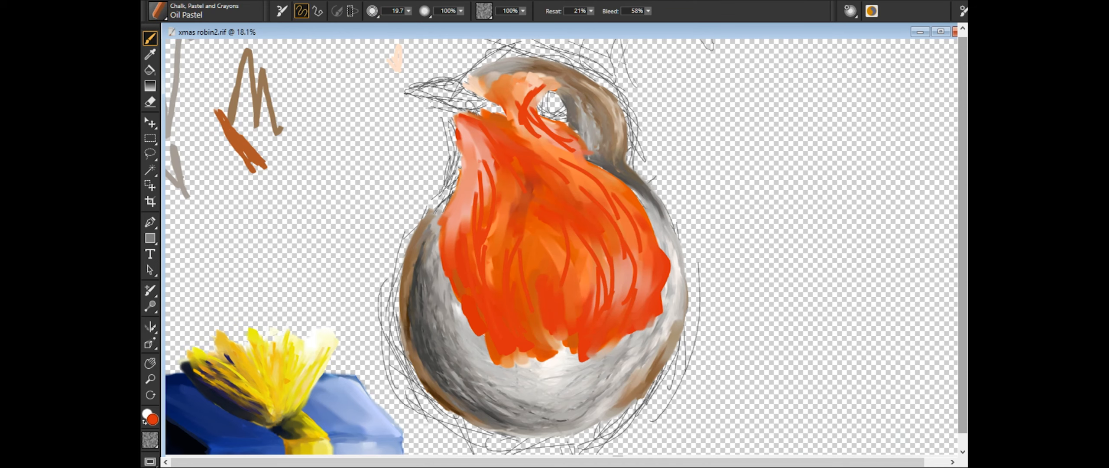
# - Add thin dark reddish-brown strokes along both sides of the breast and in front of the eye
pyautogui.moveTo(463, 295); pyautogui.dragTo(500, 325)
pyautogui.moveTo(457, 212); pyautogui.dragTo(481, 277)
pyautogui.moveTo(659, 278); pyautogui.dragTo(634, 317)
pyautogui.moveTo(636, 293); pyautogui.dragTo(607, 338)
pyautogui.moveTo(617, 208); pyautogui.dragTo(623, 259)
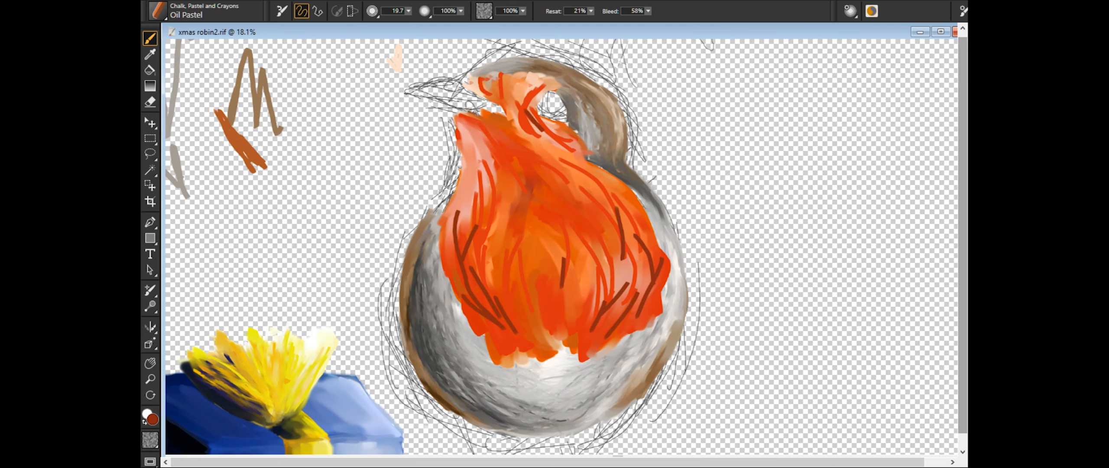
pyautogui.moveTo(524, 111); pyautogui.dragTo(542, 132)
# - Paint thin pale pink highlight strokes curving down the middle and right side of the breast
pyautogui.scroll(5, 561, 247)
pyautogui.moveTo(518, 283); pyautogui.dragTo(565, 304)
pyautogui.moveTo(433, 234); pyautogui.dragTo(397, 220)
pyautogui.moveTo(520, 340); pyautogui.dragTo(604, 376)
pyautogui.moveTo(533, 381); pyautogui.dragTo(551, 96)
pyautogui.moveTo(363, 126); pyautogui.dragTo(376, 238)
pyautogui.scroll(-5, 566, 251)
pyautogui.moveTo(655, 237); pyautogui.dragTo(684, 257)
pyautogui.moveTo(620, 255); pyautogui.dragTo(654, 369)
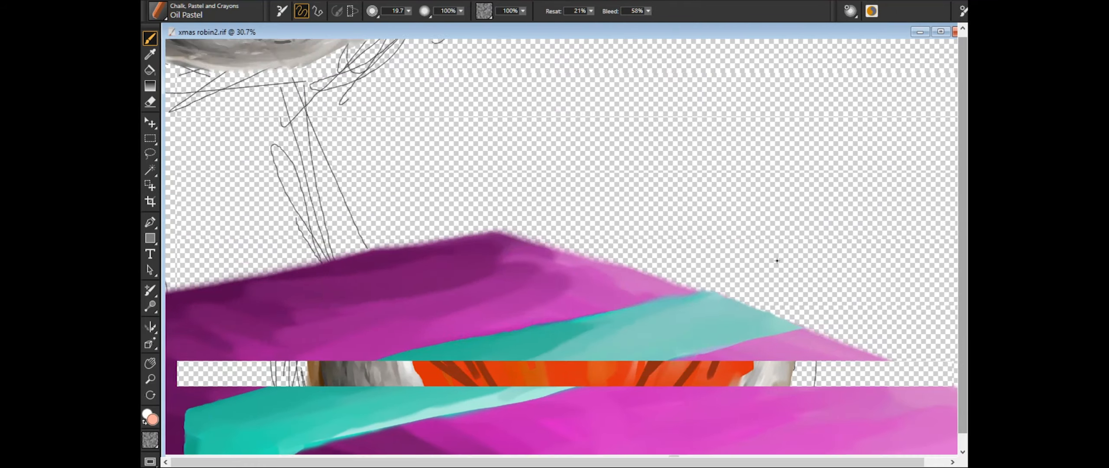
pyautogui.moveTo(611, 260); pyautogui.dragTo(569, 390)
pyautogui.moveTo(446, 223); pyautogui.dragTo(511, 299)
pyautogui.moveTo(343, 305); pyautogui.dragTo(358, 349)
# - Add light yellow-orange feather strokes across the upper breast and down its left and right sides
pyautogui.moveTo(519, 173); pyautogui.dragTo(545, 197)
pyautogui.moveTo(475, 141); pyautogui.dragTo(549, 223)
pyautogui.moveTo(551, 184); pyautogui.dragTo(587, 261)
pyautogui.moveTo(602, 267); pyautogui.dragTo(589, 367)
pyautogui.moveTo(550, 279); pyautogui.dragTo(560, 374)
pyautogui.moveTo(350, 184); pyautogui.dragTo(317, 273)
pyautogui.moveTo(337, 229); pyautogui.dragTo(357, 358)
pyautogui.moveTo(414, 175); pyautogui.dragTo(486, 219)
# - Paint near-white highlights along the right curve of the breast and bright red streaks through its middle
pyautogui.moveTo(473, 145); pyautogui.dragTo(593, 273)
pyautogui.moveTo(605, 268); pyautogui.dragTo(602, 365)
pyautogui.moveTo(433, 132); pyautogui.dragTo(498, 157)
pyautogui.moveTo(504, 275); pyautogui.dragTo(513, 323)
pyautogui.moveTo(575, 312); pyautogui.dragTo(548, 382)
pyautogui.moveTo(541, 296); pyautogui.dragTo(525, 363)
pyautogui.moveTo(456, 248); pyautogui.dragTo(482, 362)
pyautogui.moveTo(407, 215); pyautogui.dragTo(443, 310)
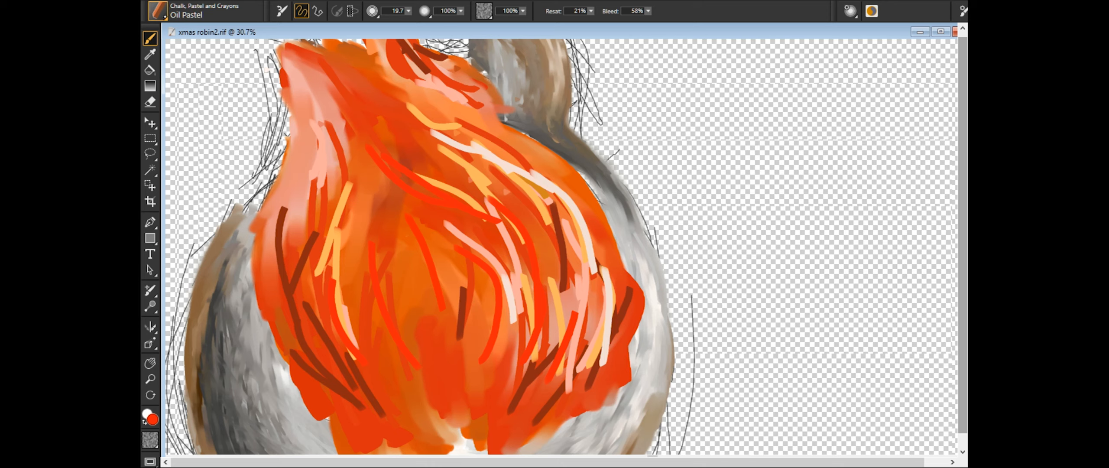
# - Blend the thin feather strokes down the throat and left side of the breast with the Real Pointy Blender
pyautogui.click(159, 11)
pyautogui.hotkey('ctrl', '-')
pyautogui.moveTo(420, 25); pyautogui.dragTo(428, 25)
pyautogui.moveTo(414, 234); pyautogui.dragTo(427, 306)
pyautogui.moveTo(413, 195); pyautogui.dragTo(438, 349)
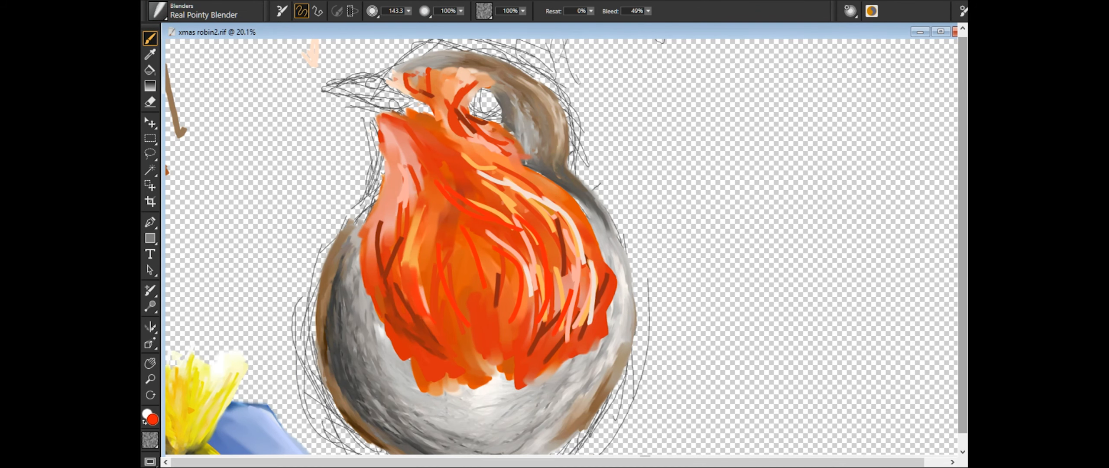
pyautogui.moveTo(377, 223); pyautogui.dragTo(376, 274)
pyautogui.moveTo(402, 229); pyautogui.dragTo(388, 272)
pyautogui.moveTo(418, 207); pyautogui.dragTo(421, 303)
pyautogui.moveTo(404, 156)
pyautogui.mouseDown()
pyautogui.moveTo(418, 197)
pyautogui.moveTo(404, 260)
pyautogui.mouseUp()
pyautogui.moveTo(406, 129); pyautogui.dragTo(420, 189)
pyautogui.moveTo(485, 210); pyautogui.dragTo(533, 249)
# - Blend the red, yellow and near-white streaks through the middle and right side of the breast along the feather direction
pyautogui.moveTo(498, 259); pyautogui.dragTo(497, 287)
pyautogui.moveTo(490, 238); pyautogui.dragTo(535, 307)
pyautogui.moveTo(472, 238); pyautogui.dragTo(497, 312)
pyautogui.moveTo(470, 162)
pyautogui.mouseDown()
pyautogui.moveTo(527, 194)
pyautogui.moveTo(585, 337)
pyautogui.mouseUp()
pyautogui.moveTo(550, 202); pyautogui.dragTo(594, 299)
pyautogui.moveTo(459, 151); pyautogui.dragTo(523, 179)
pyautogui.moveTo(492, 165); pyautogui.dragTo(578, 225)
pyautogui.moveTo(489, 208); pyautogui.dragTo(541, 338)
pyautogui.moveTo(498, 236); pyautogui.dragTo(531, 359)
pyautogui.moveTo(554, 264); pyautogui.dragTo(576, 356)
pyautogui.moveTo(563, 229); pyautogui.dragTo(558, 359)
pyautogui.moveTo(558, 203); pyautogui.dragTo(554, 322)
pyautogui.moveTo(546, 236); pyautogui.dragTo(539, 299)
pyautogui.moveTo(472, 160); pyautogui.dragTo(558, 218)
pyautogui.moveTo(481, 179); pyautogui.dragTo(556, 227)
pyautogui.moveTo(593, 281); pyautogui.dragTo(589, 325)
# - Blend the red and brown strokes beside the beak and across the cheek below the eye
pyautogui.moveTo(406, 75); pyautogui.dragTo(416, 94)
pyautogui.moveTo(448, 96); pyautogui.dragTo(510, 151)
pyautogui.moveTo(457, 134); pyautogui.dragTo(506, 159)
pyautogui.moveTo(446, 104); pyautogui.dragTo(497, 155)
# - Refine the blended feather streaks in the middle and lower breast with the Real Pointy Blender at size 31.3
pyautogui.scroll(2, 520, 107)
pyautogui.moveTo(774, 236); pyautogui.dragTo(799, 116)
pyautogui.moveTo(558, 264); pyautogui.dragTo(529, 300)
pyautogui.moveTo(488, 258); pyautogui.dragTo(488, 297)
pyautogui.moveTo(550, 295); pyautogui.dragTo(541, 324)
pyautogui.moveTo(455, 249); pyautogui.dragTo(429, 278)
pyautogui.moveTo(526, 280)
pyautogui.mouseDown()
pyautogui.moveTo(522, 340)
pyautogui.moveTo(611, 384)
pyautogui.mouseUp()
pyautogui.moveTo(576, 416); pyautogui.dragTo(515, 86)
pyautogui.moveTo(563, 229); pyautogui.dragTo(559, 323)
pyautogui.moveTo(537, 200); pyautogui.dragTo(520, 299)
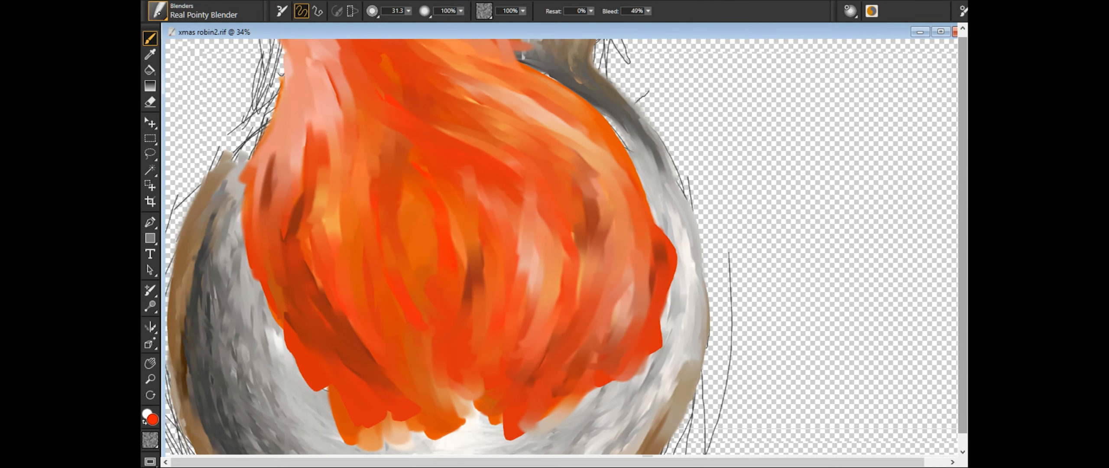
pyautogui.scroll(-4, 563, 248)
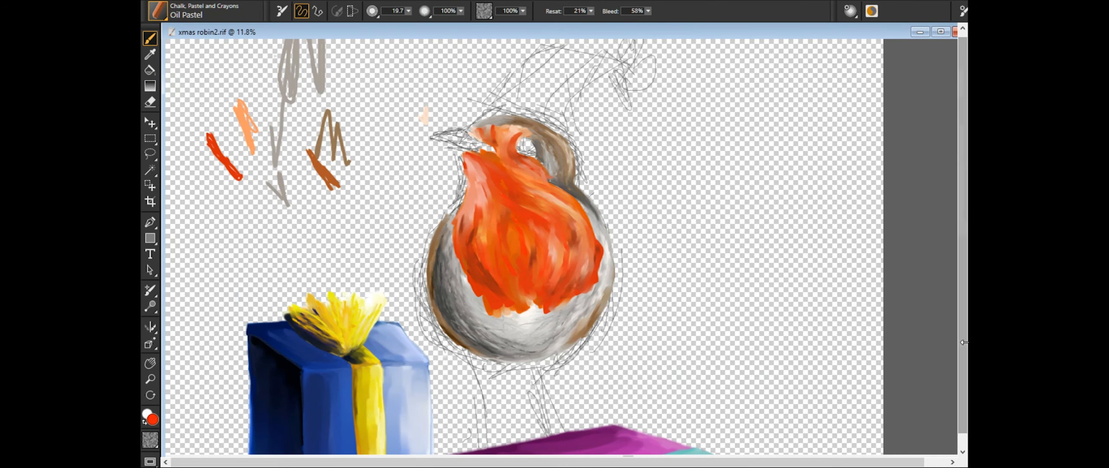
pyautogui.scroll(2, 849, 343)
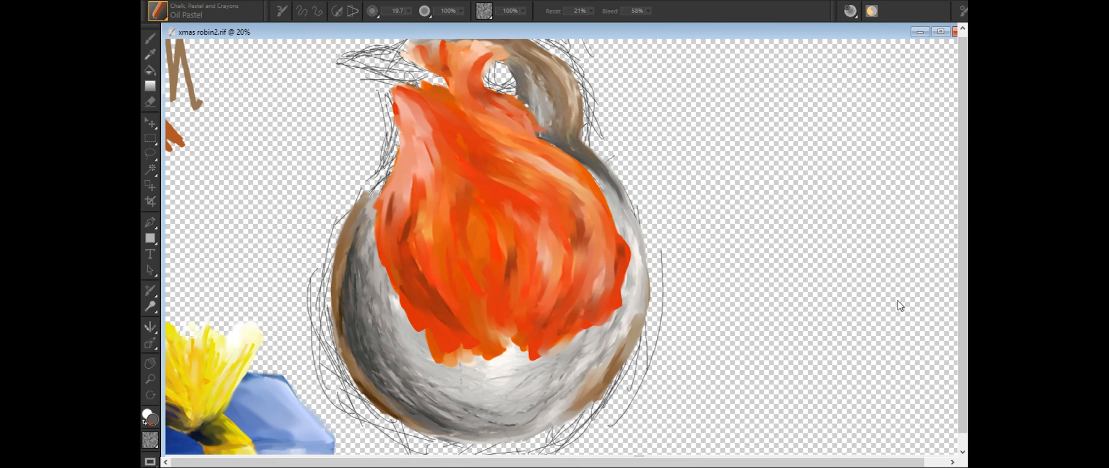
pyautogui.moveTo(762, 168); pyautogui.dragTo(749, 198)
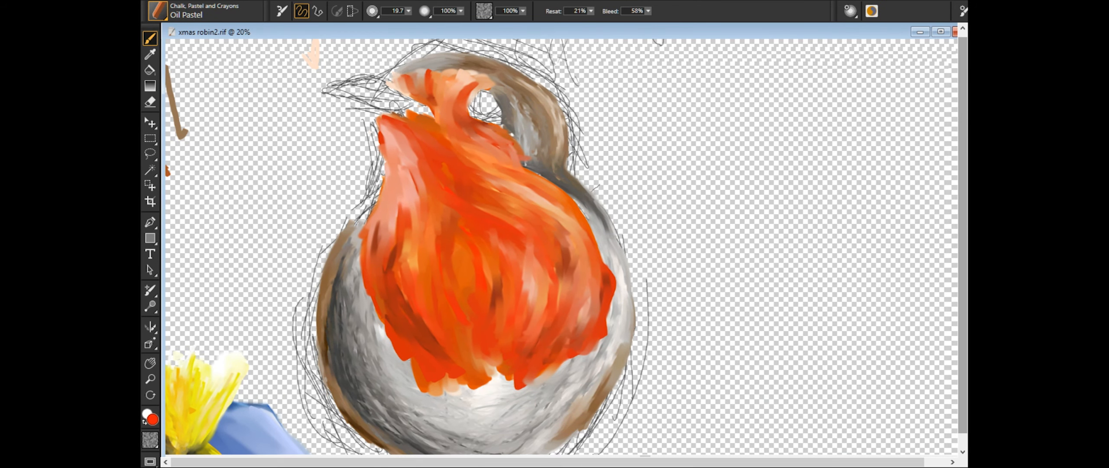
# - Layer thin red and light Oil Pastel feather strokes at size 19.7 across the shoulder and both sides of the breast
pyautogui.moveTo(579, 274); pyautogui.dragTo(563, 345)
pyautogui.moveTo(489, 173); pyautogui.dragTo(566, 213)
pyautogui.moveTo(581, 241); pyautogui.dragTo(597, 309)
pyautogui.moveTo(518, 226); pyautogui.dragTo(550, 308)
pyautogui.moveTo(589, 283); pyautogui.dragTo(567, 342)
pyautogui.moveTo(433, 219); pyautogui.dragTo(411, 289)
pyautogui.moveTo(386, 262); pyautogui.dragTo(407, 334)
pyautogui.moveTo(391, 187)
pyautogui.mouseDown()
pyautogui.moveTo(413, 234)
pyautogui.moveTo(398, 226)
pyautogui.mouseUp()
pyautogui.moveTo(500, 170); pyautogui.dragTo(562, 212)
pyautogui.moveTo(588, 284); pyautogui.dragTo(557, 350)
# - Add more fine feather streaks through the upper breast, throat and breast edges, varying the red and pale tones
pyautogui.click(834, 124)
pyautogui.moveTo(564, 218); pyautogui.dragTo(561, 317)
pyautogui.moveTo(497, 153); pyautogui.dragTo(538, 211)
pyautogui.moveTo(396, 151); pyautogui.dragTo(411, 199)
pyautogui.click(942, 161)
pyautogui.click(942, 160)
pyautogui.moveTo(532, 216); pyautogui.dragTo(558, 260)
pyautogui.moveTo(567, 271); pyautogui.dragTo(560, 318)
pyautogui.moveTo(402, 246); pyautogui.dragTo(397, 278)
pyautogui.moveTo(394, 234); pyautogui.dragTo(384, 261)
pyautogui.moveTo(544, 292); pyautogui.dragTo(532, 332)
pyautogui.moveTo(495, 168); pyautogui.dragTo(533, 188)
# - Blend the new streaks from the throat down to the lower breast with the Real Pointy Blender at size 56.7
pyautogui.click(913, 153)
pyautogui.moveTo(397, 120); pyautogui.dragTo(419, 136)
pyautogui.moveTo(428, 169); pyautogui.dragTo(498, 201)
pyautogui.moveTo(473, 187); pyautogui.dragTo(538, 198)
pyautogui.moveTo(392, 258); pyautogui.dragTo(411, 322)
pyautogui.moveTo(423, 288)
pyautogui.mouseDown()
pyautogui.moveTo(448, 347)
pyautogui.moveTo(443, 319)
pyautogui.mouseUp()
pyautogui.moveTo(536, 326); pyautogui.dragTo(518, 360)
pyautogui.moveTo(457, 118); pyautogui.dragTo(476, 134)
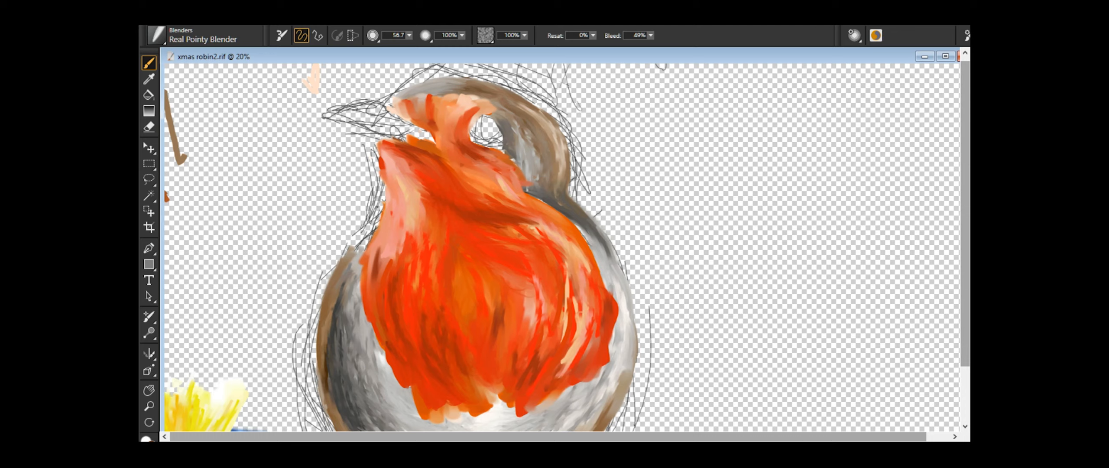
pyautogui.moveTo(567, 274); pyautogui.dragTo(570, 329)
pyautogui.moveTo(566, 365); pyautogui.dragTo(573, 289)
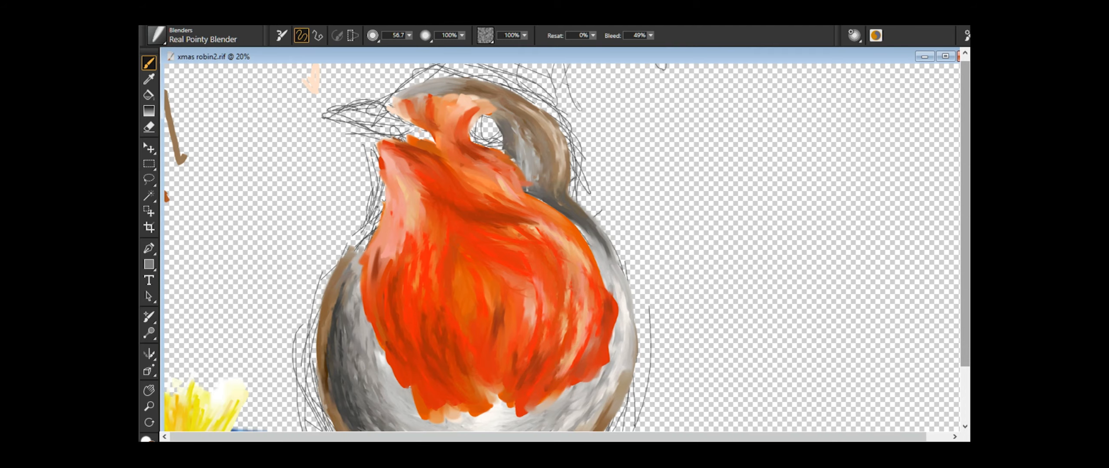
# - Fill the eye with a dark navy oval in Oil Pastel and trim its outline with the Eraser at size 19
pyautogui.scroll(3, 774, 228)
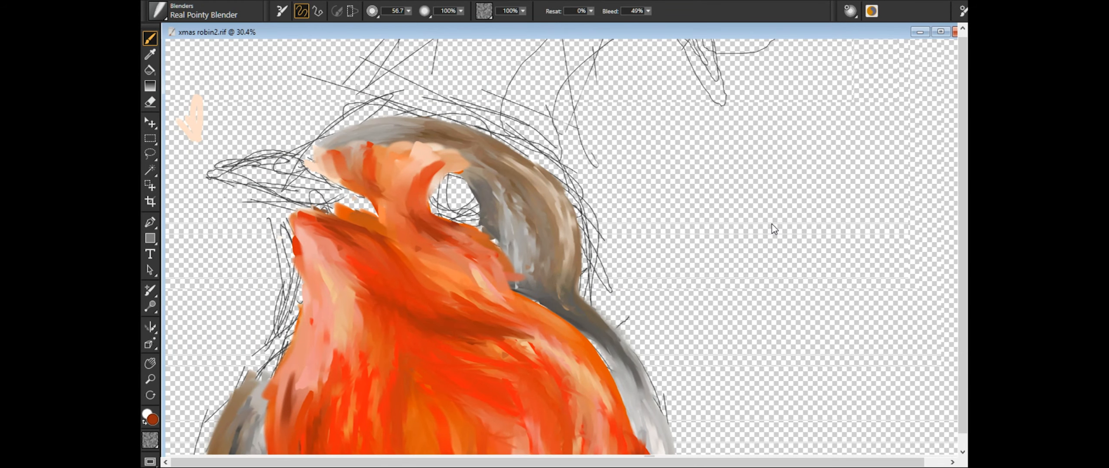
pyautogui.click(158, 10)
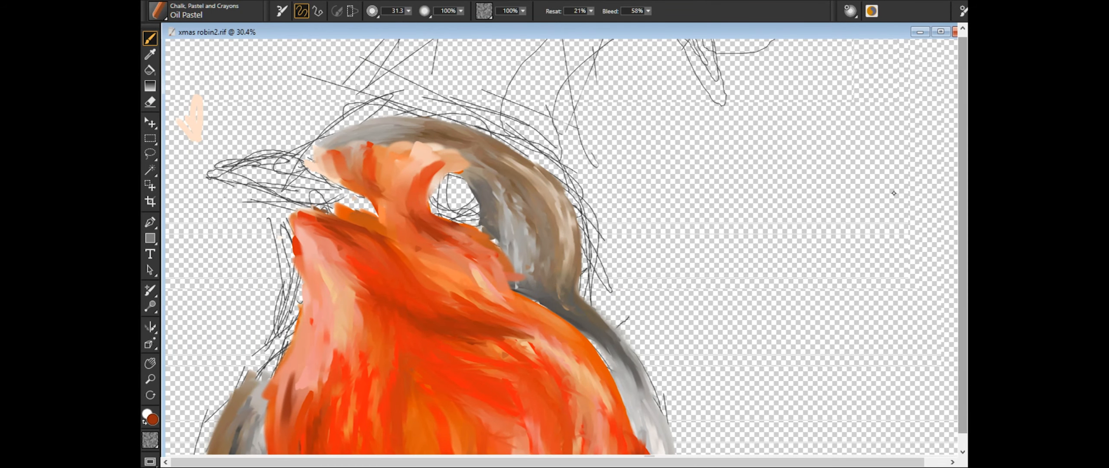
pyautogui.scroll(5, 562, 246)
pyautogui.moveTo(363, 149)
pyautogui.mouseDown()
pyautogui.moveTo(361, 168)
pyautogui.moveTo(375, 135)
pyautogui.moveTo(411, 160)
pyautogui.moveTo(346, 175)
pyautogui.mouseUp()
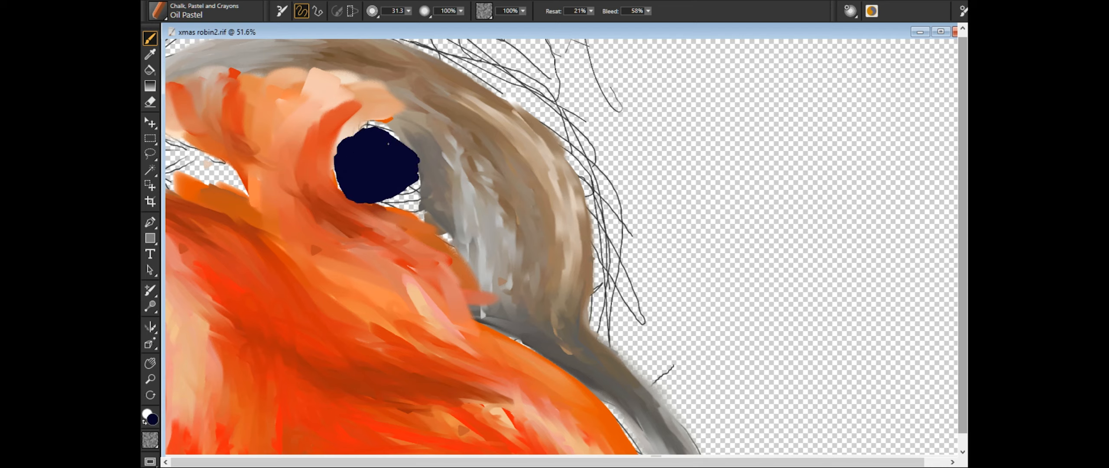
pyautogui.moveTo(401, 132); pyautogui.dragTo(411, 190)
pyautogui.click(152, 102)
pyautogui.moveTo(341, 194); pyautogui.dragTo(386, 205)
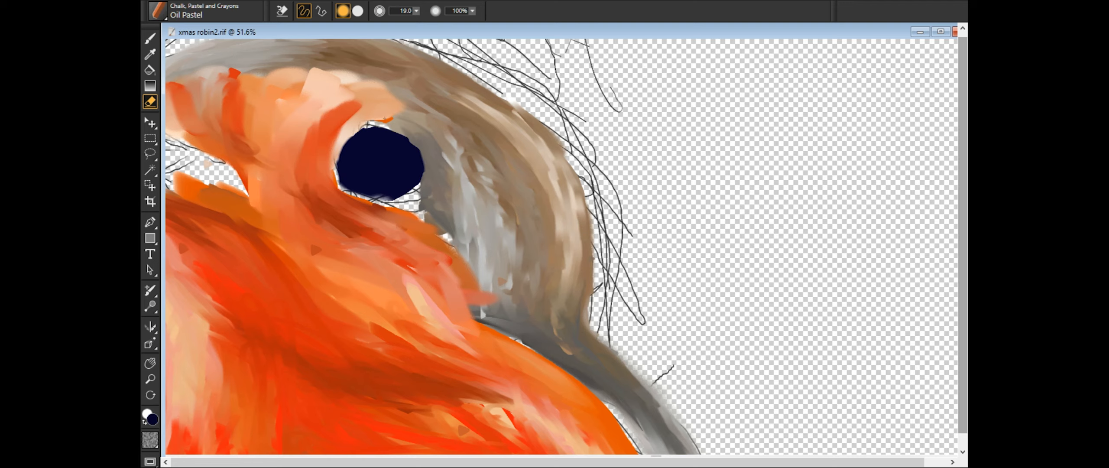
# - Paint a pale lavender reflection across the upper half of the eye with Oil Pastel at size 8.9
pyautogui.press('b')
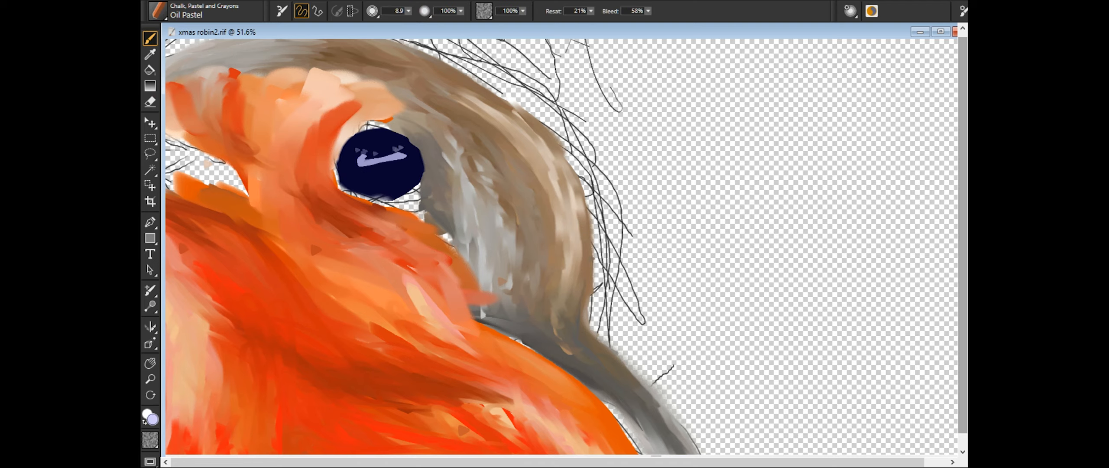
pyautogui.scroll(5, 787, 237)
pyautogui.moveTo(347, 152); pyautogui.dragTo(605, 282)
pyautogui.moveTo(432, 143); pyautogui.dragTo(468, 174)
pyautogui.moveTo(354, 145); pyautogui.dragTo(355, 180)
pyautogui.moveTo(354, 159)
pyautogui.mouseDown()
pyautogui.moveTo(433, 235)
pyautogui.moveTo(461, 161)
pyautogui.mouseUp()
# - Soften the lavender reflection into the navy eye with the Real Pointy Blender at size 56.7
pyautogui.click(157, 11)
pyautogui.moveTo(381, 165); pyautogui.dragTo(334, 173)
pyautogui.moveTo(459, 130); pyautogui.dragTo(390, 160)
pyautogui.moveTo(463, 165); pyautogui.dragTo(346, 164)
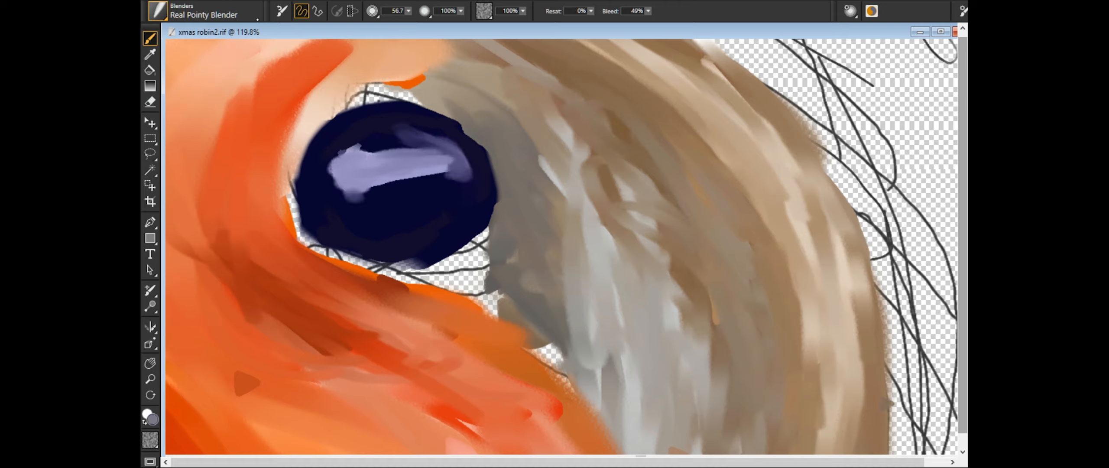
# - Paint a gray rim around the eye with Oil Pastel at size 8.9
pyautogui.click(157, 10)
pyautogui.moveTo(294, 193); pyautogui.dragTo(302, 230)
pyautogui.moveTo(311, 140); pyautogui.dragTo(290, 201)
pyautogui.moveTo(289, 208)
pyautogui.mouseDown()
pyautogui.moveTo(321, 245)
pyautogui.moveTo(379, 265)
pyautogui.mouseUp()
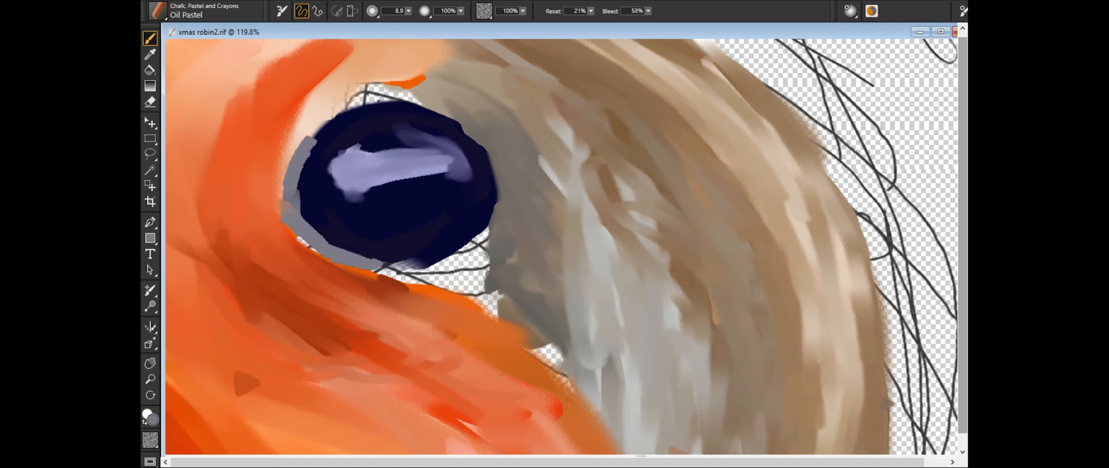
pyautogui.moveTo(381, 102); pyautogui.dragTo(303, 139)
pyautogui.moveTo(469, 145)
pyautogui.mouseDown()
pyautogui.moveTo(512, 190)
pyautogui.moveTo(455, 265)
pyautogui.mouseUp()
# - Smooth the gray rim all the way around the eye with the Real Pointy Blender at size 56.7
pyautogui.click(158, 10)
pyautogui.moveTo(485, 236); pyautogui.dragTo(425, 284)
pyautogui.moveTo(465, 249); pyautogui.dragTo(410, 272)
pyautogui.moveTo(422, 104); pyautogui.dragTo(487, 184)
pyautogui.moveTo(413, 122)
pyautogui.mouseDown()
pyautogui.moveTo(503, 191)
pyautogui.moveTo(455, 262)
pyautogui.mouseUp()
pyautogui.moveTo(304, 219)
pyautogui.mouseDown()
pyautogui.moveTo(356, 262)
pyautogui.moveTo(450, 273)
pyautogui.mouseUp()
pyautogui.moveTo(290, 195); pyautogui.dragTo(300, 134)
pyautogui.moveTo(378, 102); pyautogui.dragTo(459, 111)
pyautogui.moveTo(301, 210); pyautogui.dragTo(329, 130)
pyautogui.moveTo(281, 171); pyautogui.dragTo(452, 279)
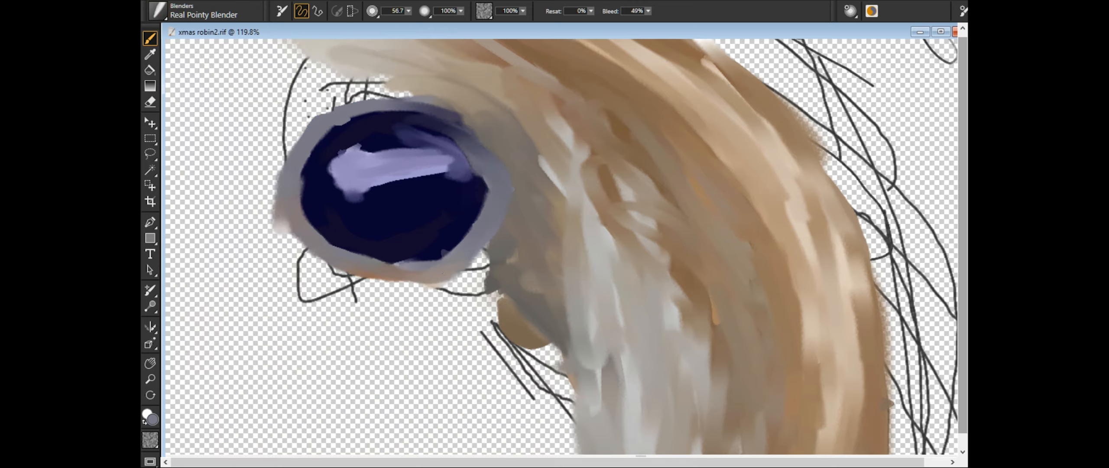
# - Deepen the pupil with near-black and add light lavender Oil Pastel strokes to the reflection and the eye rim
pyautogui.click(158, 11)
pyautogui.moveTo(445, 216); pyautogui.dragTo(434, 238)
pyautogui.moveTo(324, 213); pyautogui.dragTo(366, 246)
pyautogui.moveTo(365, 249); pyautogui.dragTo(422, 252)
pyautogui.moveTo(311, 162); pyautogui.dragTo(320, 143)
pyautogui.moveTo(329, 137)
pyautogui.mouseDown()
pyautogui.moveTo(423, 122)
pyautogui.moveTo(463, 152)
pyautogui.mouseUp()
pyautogui.moveTo(468, 156); pyautogui.dragTo(479, 208)
pyautogui.moveTo(409, 134)
pyautogui.mouseDown()
pyautogui.moveTo(334, 150)
pyautogui.moveTo(428, 161)
pyautogui.moveTo(468, 196)
pyautogui.mouseUp()
pyautogui.moveTo(303, 149); pyautogui.dragTo(333, 256)
pyautogui.moveTo(502, 199); pyautogui.dragTo(465, 249)
# - Blend the curved lavender reflection and the lighter strokes on the eye rim with the Real Pointy Blender
pyautogui.press('/')
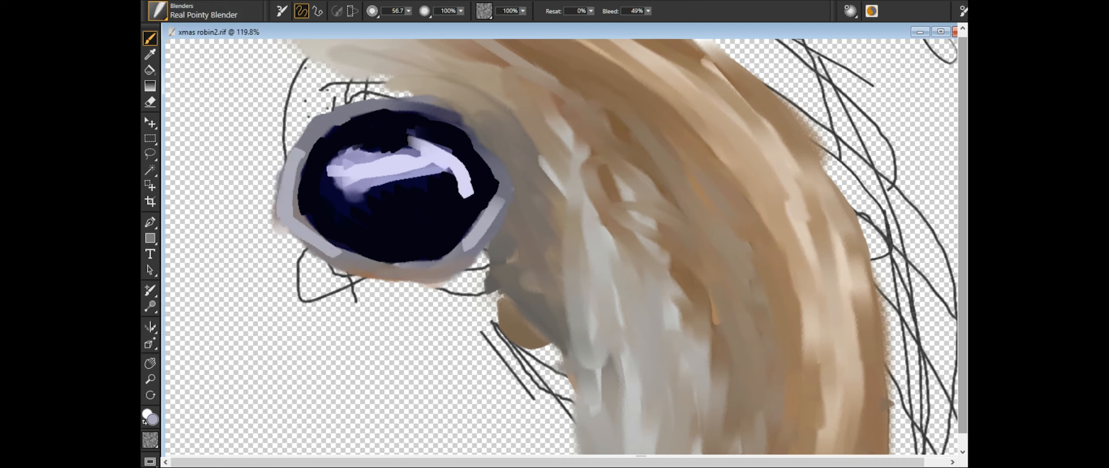
pyautogui.moveTo(432, 144); pyautogui.dragTo(467, 196)
pyautogui.moveTo(460, 155)
pyautogui.mouseDown()
pyautogui.moveTo(413, 135)
pyautogui.moveTo(349, 184)
pyautogui.moveTo(460, 194)
pyautogui.mouseUp()
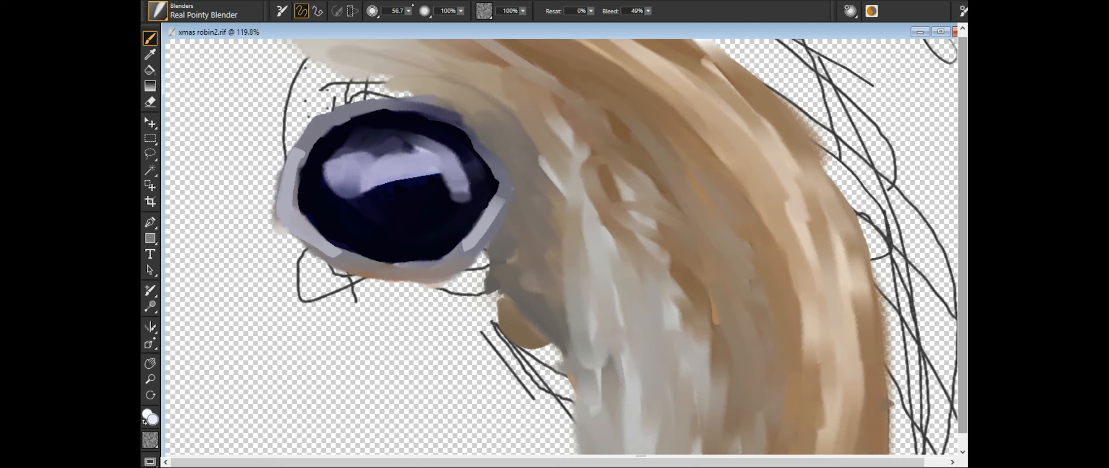
pyautogui.moveTo(396, 266)
pyautogui.mouseDown()
pyautogui.moveTo(498, 203)
pyautogui.moveTo(456, 272)
pyautogui.mouseUp()
pyautogui.moveTo(450, 123); pyautogui.dragTo(502, 172)
pyautogui.moveTo(311, 136); pyautogui.dragTo(294, 203)
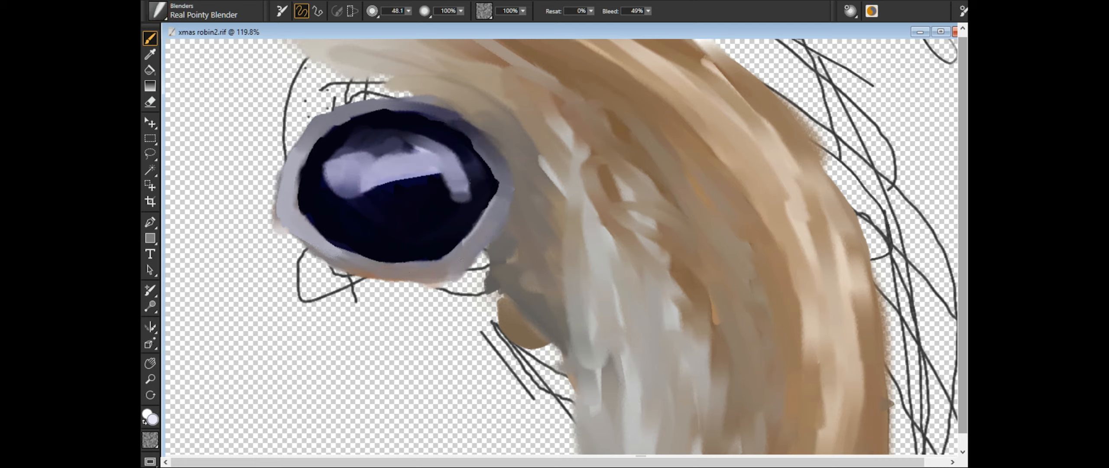
# - Add white accents to the eye reflection and blend them with the Real Pointy Blender at size 48.1
pyautogui.moveTo(351, 159); pyautogui.dragTo(340, 196)
pyautogui.moveTo(398, 161); pyautogui.dragTo(350, 163)
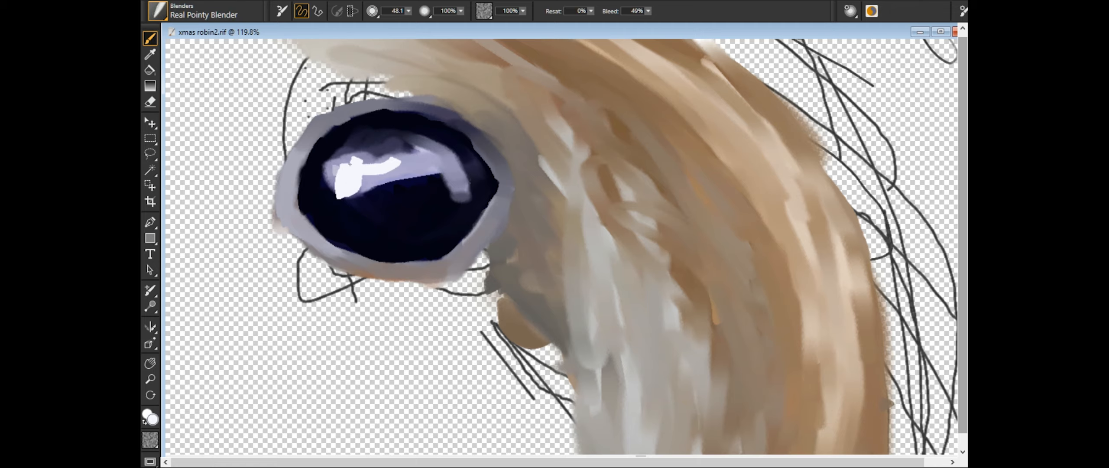
pyautogui.scroll(3, 563, 249)
pyautogui.moveTo(792, 258); pyautogui.dragTo(955, 339)
pyautogui.moveTo(303, 180)
pyautogui.mouseDown()
pyautogui.moveTo(291, 201)
pyautogui.moveTo(455, 163)
pyautogui.mouseUp()
pyautogui.moveTo(346, 210)
pyautogui.mouseDown()
pyautogui.moveTo(323, 227)
pyautogui.moveTo(335, 170)
pyautogui.mouseUp()
pyautogui.moveTo(342, 193); pyautogui.dragTo(427, 185)
pyautogui.moveTo(355, 176)
pyautogui.mouseDown()
pyautogui.moveTo(494, 158)
pyautogui.moveTo(522, 207)
pyautogui.mouseUp()
pyautogui.click(158, 11)
pyautogui.moveTo(480, 152); pyautogui.dragTo(522, 193)
pyautogui.moveTo(330, 190); pyautogui.dragTo(317, 210)
pyautogui.moveTo(510, 185); pyautogui.dragTo(522, 204)
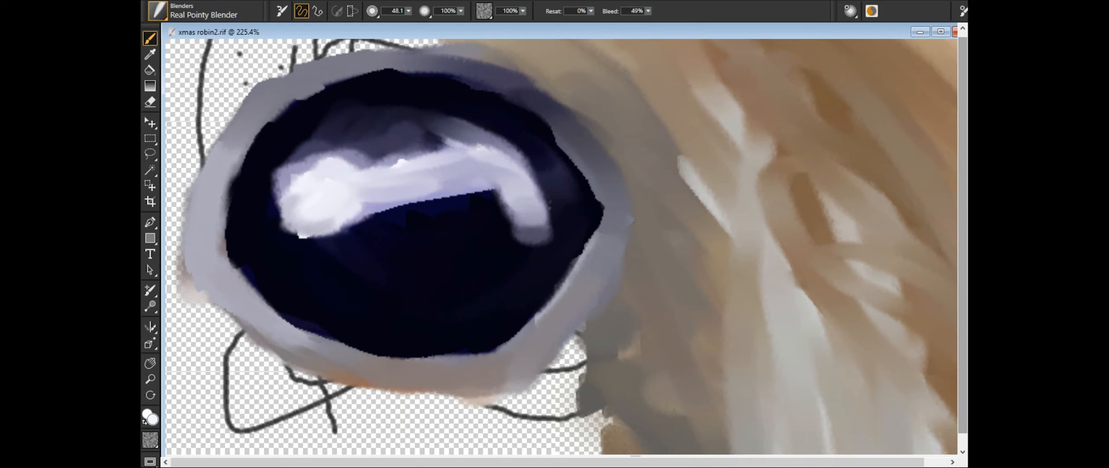
# - Sample an orange-red from the painting and surround the eye with Oil Pastel strokes at size 6.4, covering the gaps beside it
pyautogui.hotkey('ctrl', '-')
pyautogui.hotkey('ctrl', '-')
pyautogui.hotkey('ctrl', '-')
pyautogui.hotkey('ctrl', '-')
pyautogui.hotkey('ctrl', '-')
pyautogui.hotkey('ctrl', '+')
pyautogui.hotkey('ctrl', '+')
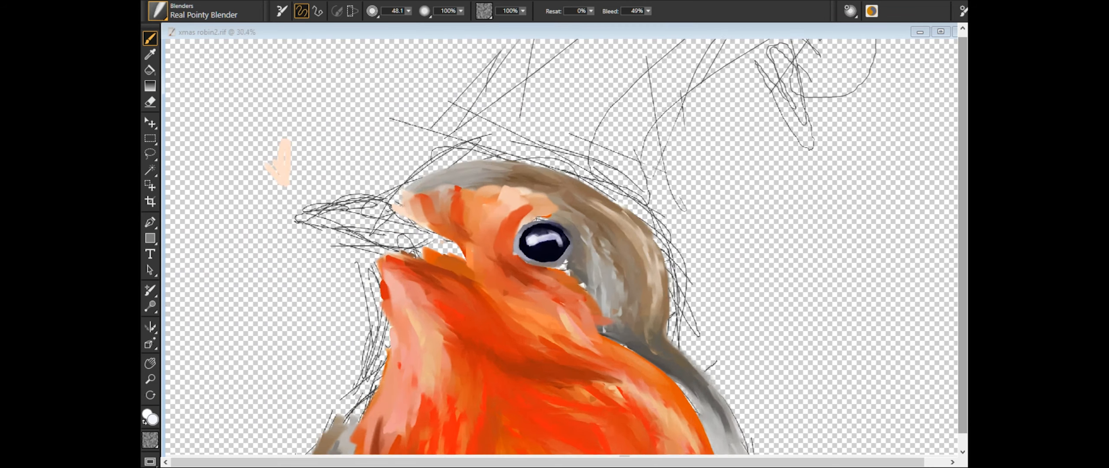
pyautogui.click(150, 54)
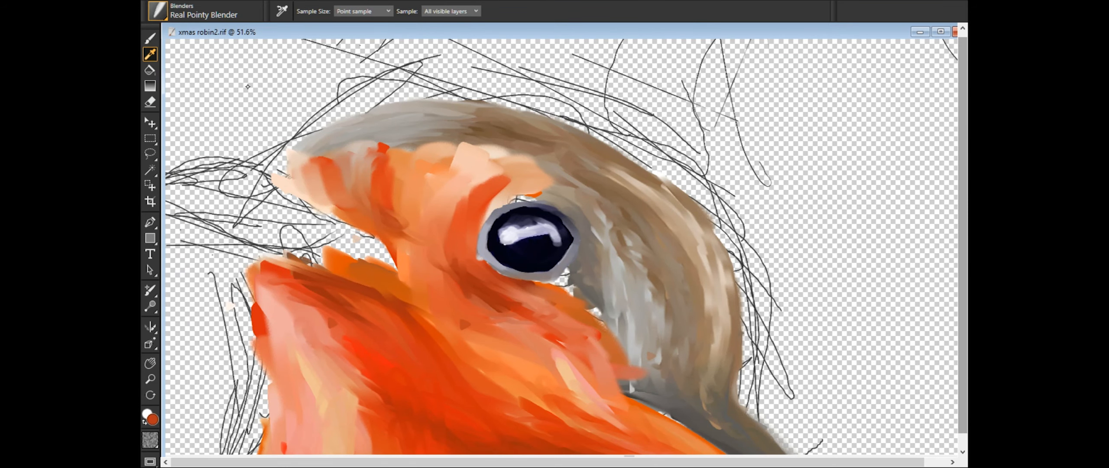
pyautogui.click(158, 11)
pyautogui.hotkey('ctrl', '+')
pyautogui.hotkey('ctrl', '+')
pyautogui.moveTo(486, 321); pyautogui.dragTo(565, 300)
pyautogui.moveTo(448, 162); pyautogui.dragTo(392, 222)
pyautogui.moveTo(411, 287)
pyautogui.mouseDown()
pyautogui.moveTo(541, 313)
pyautogui.moveTo(498, 333)
pyautogui.moveTo(454, 310)
pyautogui.mouseUp()
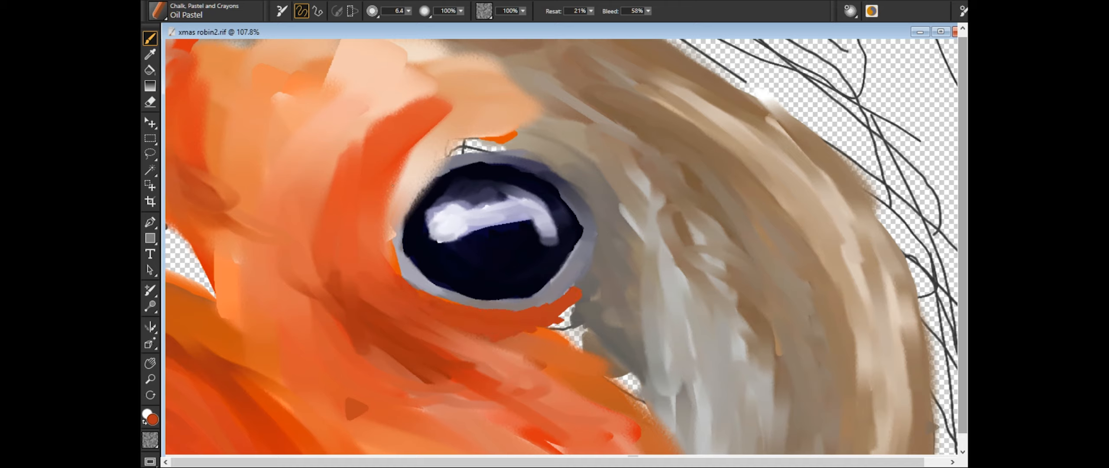
pyautogui.moveTo(503, 126); pyautogui.dragTo(360, 210)
pyautogui.moveTo(489, 149); pyautogui.dragTo(387, 260)
pyautogui.moveTo(446, 161)
pyautogui.mouseDown()
pyautogui.moveTo(375, 256)
pyautogui.moveTo(539, 154)
pyautogui.mouseUp()
# - Add short pale pink and near-white Oil Pastel feather strokes around the eye and on the cheek beneath it
pyautogui.click(150, 54)
pyautogui.click(150, 38)
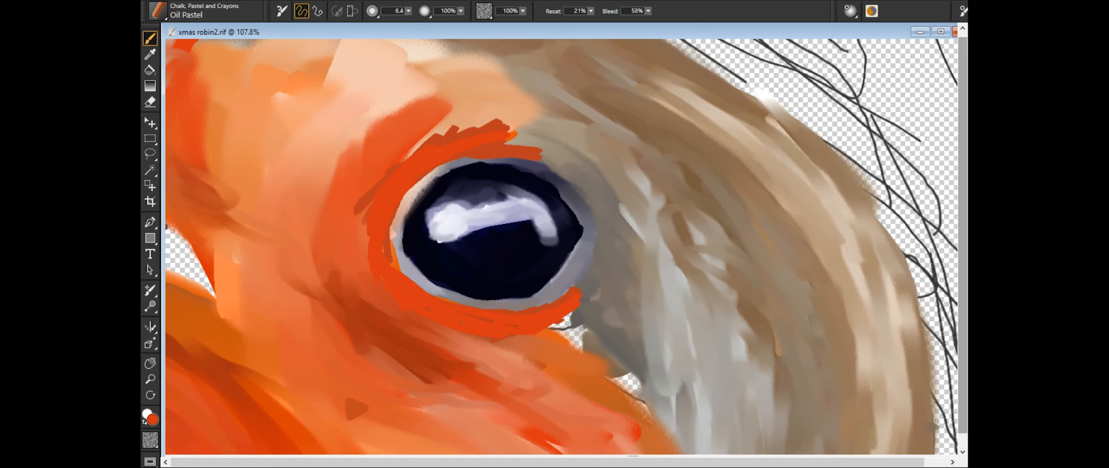
pyautogui.moveTo(615, 241); pyautogui.dragTo(549, 325)
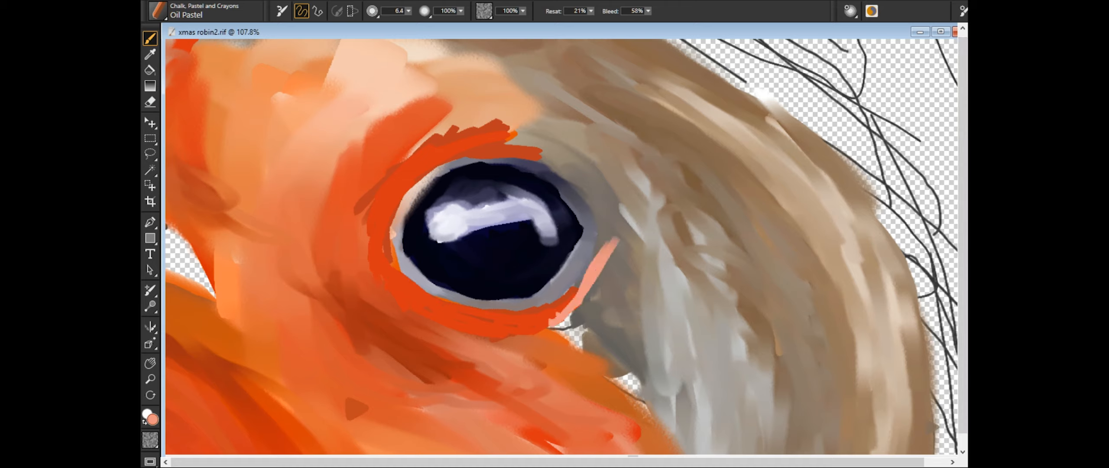
pyautogui.moveTo(531, 156); pyautogui.dragTo(619, 237)
pyautogui.moveTo(512, 316); pyautogui.dragTo(565, 332)
pyautogui.moveTo(544, 316)
pyautogui.mouseDown()
pyautogui.moveTo(604, 283)
pyautogui.moveTo(617, 226)
pyautogui.moveTo(649, 222)
pyautogui.mouseUp()
pyautogui.moveTo(502, 149)
pyautogui.mouseDown()
pyautogui.moveTo(588, 193)
pyautogui.moveTo(531, 147)
pyautogui.mouseUp()
pyautogui.moveTo(381, 309); pyautogui.dragTo(521, 373)
pyautogui.moveTo(412, 354); pyautogui.dragTo(491, 382)
pyautogui.moveTo(389, 173); pyautogui.dragTo(347, 221)
pyautogui.moveTo(402, 251); pyautogui.dragTo(342, 303)
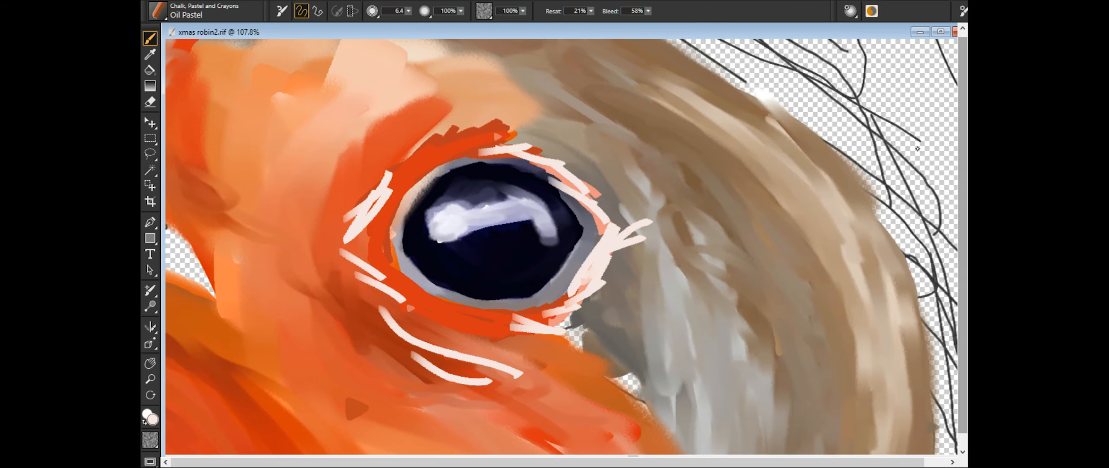
# - Scribble dark rust Oil Pastel feather strokes on the face between the eye and the beak
pyautogui.keyDown('alt'); pyautogui.click(381, 199); pyautogui.keyUp('alt')
pyautogui.moveTo(389, 117); pyautogui.dragTo(303, 234)
pyautogui.moveTo(416, 108); pyautogui.dragTo(311, 234)
pyautogui.moveTo(493, 134); pyautogui.dragTo(589, 208)
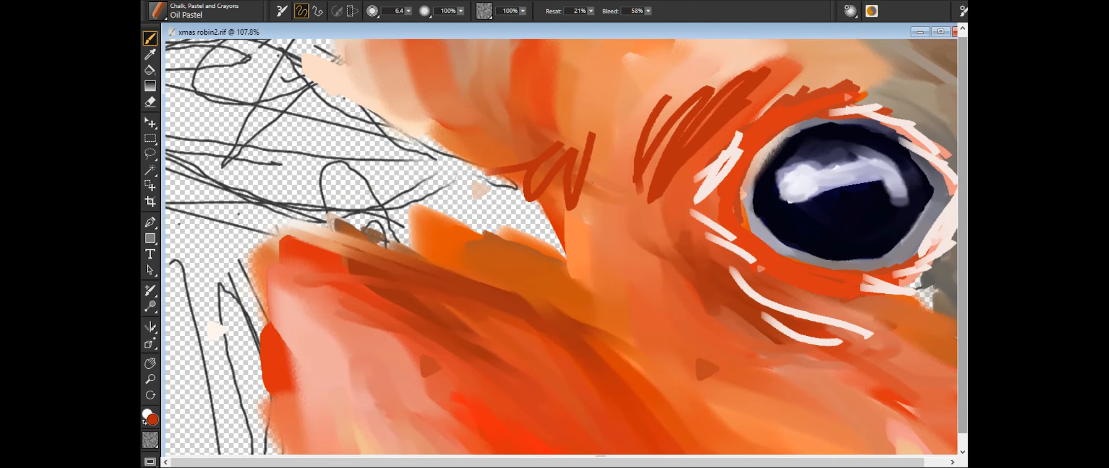
pyautogui.moveTo(589, 65); pyautogui.dragTo(701, 220)
pyautogui.moveTo(606, 217); pyautogui.dragTo(715, 342)
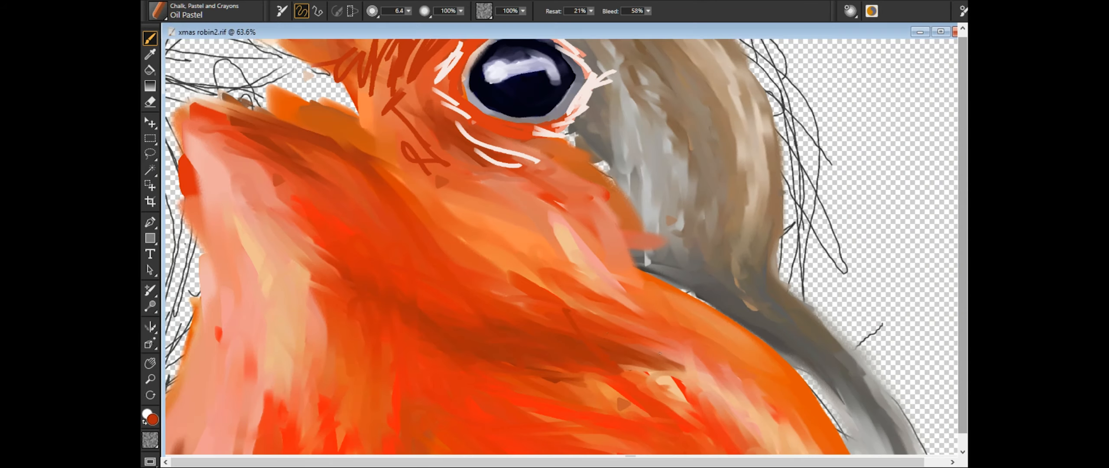
# - Draw dark rust feather strokes under the eye, across the lower cheek and along the shadow of the upper breast
pyautogui.moveTo(568, 312); pyautogui.dragTo(701, 359)
pyautogui.moveTo(519, 196); pyautogui.dragTo(621, 241)
pyautogui.moveTo(578, 202); pyautogui.dragTo(643, 246)
pyautogui.moveTo(547, 244); pyautogui.dragTo(613, 281)
pyautogui.moveTo(481, 150); pyautogui.dragTo(536, 162)
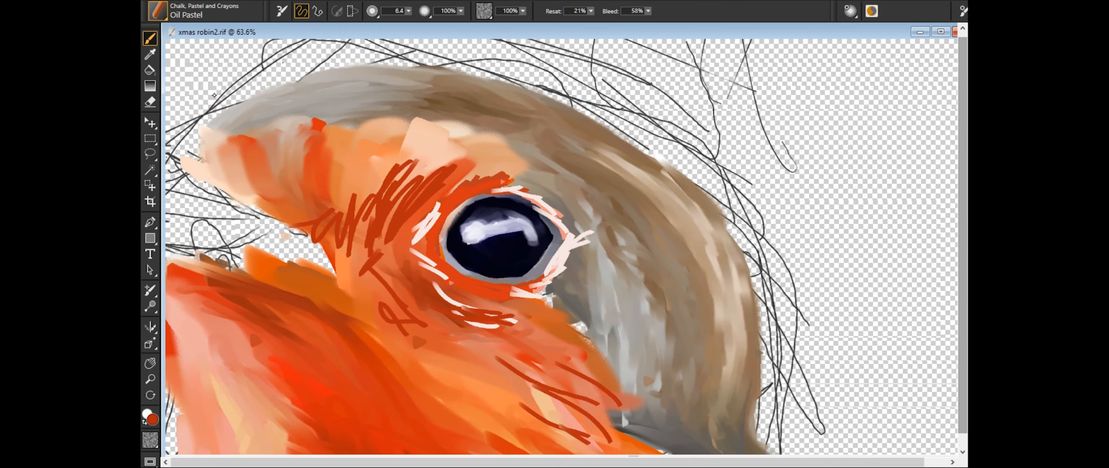
pyautogui.moveTo(416, 199); pyautogui.dragTo(441, 264)
pyautogui.moveTo(451, 203); pyautogui.dragTo(438, 285)
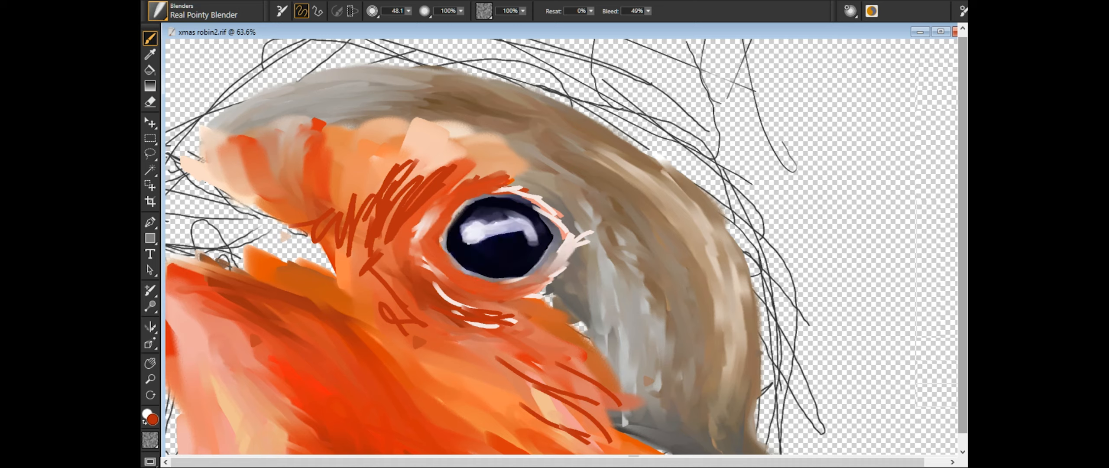
# - Blend the pale and orange strokes around the eye opening with the Real Pointy Blender at size 48.1
pyautogui.moveTo(498, 197); pyautogui.dragTo(576, 234)
pyautogui.moveTo(438, 304); pyautogui.dragTo(519, 323)
pyautogui.moveTo(412, 242); pyautogui.dragTo(459, 297)
pyautogui.moveTo(446, 294); pyautogui.dragTo(505, 328)
pyautogui.moveTo(522, 295); pyautogui.dragTo(565, 262)
pyautogui.moveTo(444, 190); pyautogui.dragTo(498, 167)
pyautogui.moveTo(479, 186); pyautogui.dragTo(526, 184)
# - Blend the rust scribbles between the eye and beak and the pale strokes under the eye into the face
pyautogui.moveTo(381, 251); pyautogui.dragTo(433, 167)
pyautogui.moveTo(333, 219); pyautogui.dragTo(362, 186)
pyautogui.moveTo(344, 260); pyautogui.dragTo(381, 186)
pyautogui.moveTo(366, 251); pyautogui.dragTo(407, 160)
pyautogui.moveTo(392, 206); pyautogui.dragTo(427, 172)
pyautogui.moveTo(366, 260); pyautogui.dragTo(422, 333)
pyautogui.moveTo(360, 275); pyautogui.dragTo(376, 217)
pyautogui.moveTo(448, 308); pyautogui.dragTo(496, 329)
pyautogui.moveTo(435, 294); pyautogui.dragTo(469, 309)
pyautogui.moveTo(485, 316)
pyautogui.mouseDown()
pyautogui.moveTo(509, 331)
pyautogui.moveTo(585, 269)
pyautogui.mouseUp()
# - Blend the rust feather strokes on the lower cheek along the feather direction with the Real Pointy Blender
pyautogui.scroll(-3, 563, 260)
pyautogui.scroll(4, 541, 243)
pyautogui.moveTo(628, 372); pyautogui.dragTo(487, 234)
pyautogui.moveTo(537, 346); pyautogui.dragTo(476, 288)
pyautogui.moveTo(407, 247); pyautogui.dragTo(498, 305)
pyautogui.moveTo(433, 306); pyautogui.dragTo(517, 353)
pyautogui.moveTo(493, 277); pyautogui.dragTo(525, 305)
pyautogui.moveTo(480, 262); pyautogui.dragTo(547, 298)
pyautogui.moveTo(546, 143)
pyautogui.mouseDown()
pyautogui.moveTo(523, 394)
pyautogui.moveTo(548, 70)
pyautogui.mouseUp()
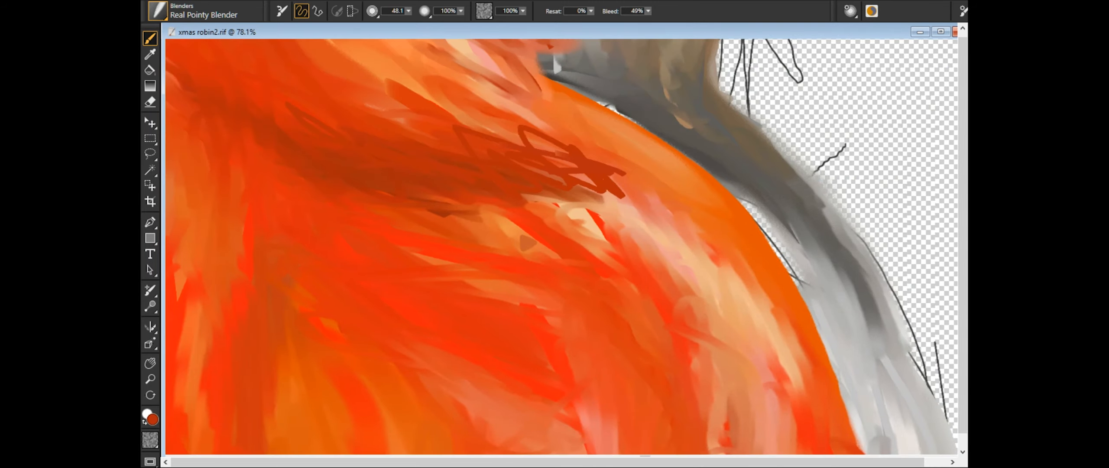
# - Blend the dark rust scribbles along the upper breast shadow into the surrounding orange with the Real Pointy Blender at size 48.1
pyautogui.moveTo(457, 124); pyautogui.dragTo(628, 178)
pyautogui.moveTo(552, 167)
pyautogui.mouseDown()
pyautogui.moveTo(627, 200)
pyautogui.moveTo(606, 231)
pyautogui.mouseUp()
pyautogui.moveTo(559, 210); pyautogui.dragTo(600, 234)
pyautogui.moveTo(516, 238); pyautogui.dragTo(554, 259)
# - Draw orange-red and pale pink rim strokes around the eye with the Oil Pastel at size 6.4
pyautogui.moveTo(649, 108); pyautogui.dragTo(706, 390)
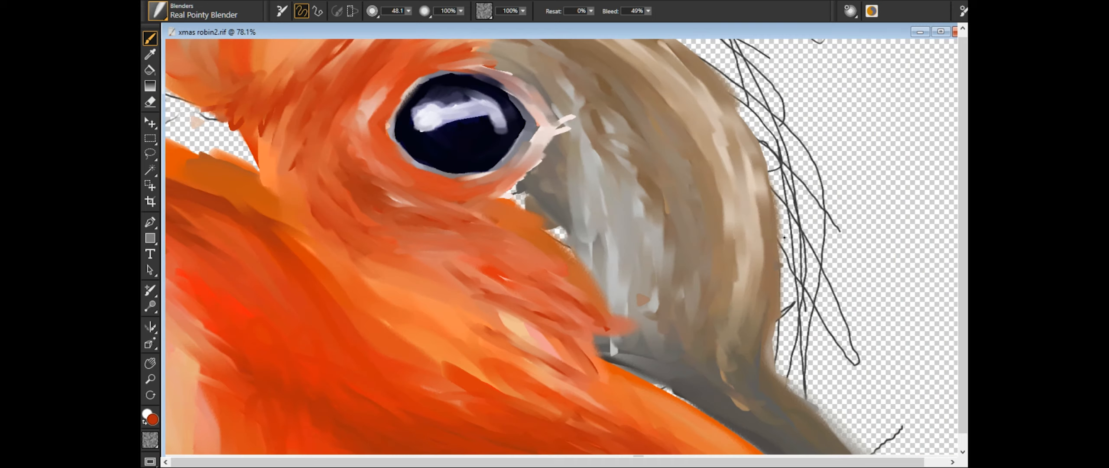
pyautogui.moveTo(534, 152); pyautogui.dragTo(437, 187)
pyautogui.moveTo(540, 134); pyautogui.dragTo(498, 172)
pyautogui.moveTo(405, 168); pyautogui.dragTo(457, 187)
pyautogui.moveTo(374, 140); pyautogui.dragTo(411, 187)
pyautogui.moveTo(386, 157); pyautogui.dragTo(450, 200)
pyautogui.moveTo(444, 185); pyautogui.dragTo(496, 201)
pyautogui.moveTo(534, 167); pyautogui.dragTo(487, 187)
pyautogui.moveTo(418, 73); pyautogui.dragTo(478, 65)
pyautogui.moveTo(400, 95); pyautogui.dragTo(385, 113)
pyautogui.moveTo(552, 127); pyautogui.dragTo(518, 172)
pyautogui.moveTo(494, 77)
pyautogui.mouseDown()
pyautogui.moveTo(549, 116)
pyautogui.moveTo(518, 169)
pyautogui.mouseUp()
pyautogui.moveTo(537, 155); pyautogui.dragTo(471, 200)
pyautogui.moveTo(431, 175); pyautogui.dragTo(470, 195)
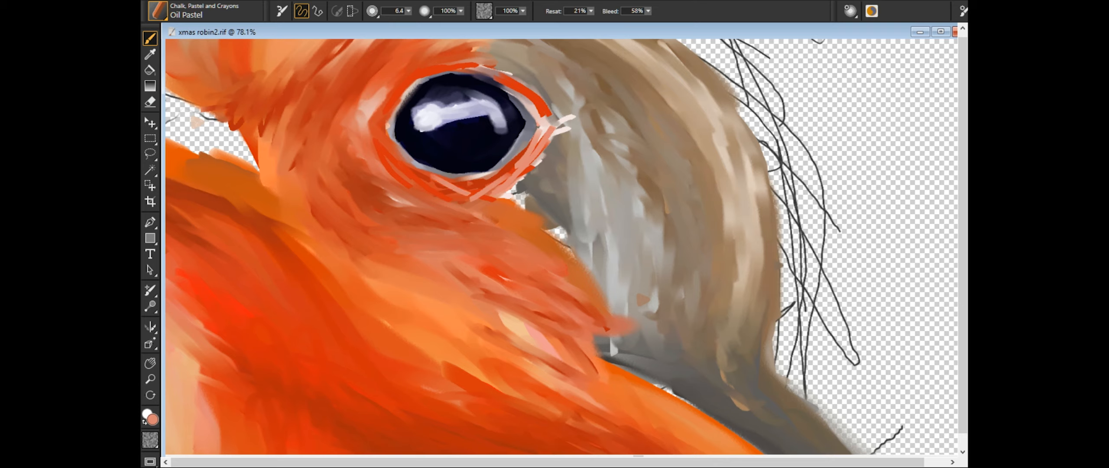
# - Add red strokes under and behind the eye, dark red feather scribbles on the cheek, and a pale pink accent at the eye's rear corner
pyautogui.moveTo(401, 186); pyautogui.dragTo(468, 202)
pyautogui.moveTo(375, 154); pyautogui.dragTo(486, 200)
pyautogui.moveTo(425, 267); pyautogui.dragTo(564, 332)
pyautogui.moveTo(408, 277); pyautogui.dragTo(553, 322)
pyautogui.moveTo(523, 273); pyautogui.dragTo(575, 331)
pyautogui.moveTo(302, 142); pyautogui.dragTo(375, 225)
pyautogui.moveTo(396, 80); pyautogui.dragTo(369, 125)
pyautogui.moveTo(422, 63); pyautogui.dragTo(388, 98)
pyautogui.moveTo(545, 133); pyautogui.dragTo(510, 177)
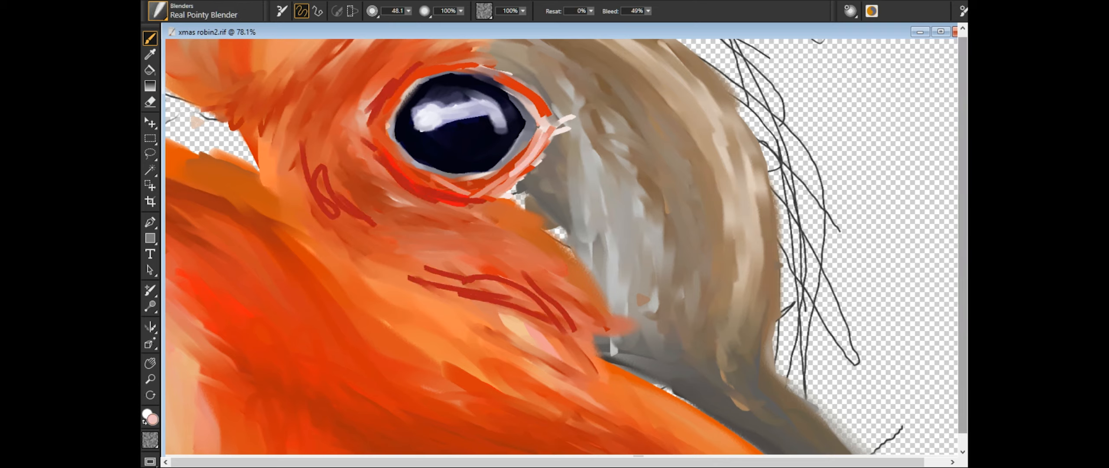
# - Blend the dark red scribbles on the lower cheek along the feather direction with the Real Pointy Blender at size 48.1
pyautogui.moveTo(398, 276); pyautogui.dragTo(563, 330)
pyautogui.moveTo(411, 267); pyautogui.dragTo(502, 286)
pyautogui.moveTo(502, 278); pyautogui.dragTo(569, 310)
pyautogui.moveTo(442, 269); pyautogui.dragTo(581, 347)
pyautogui.moveTo(578, 327); pyautogui.dragTo(601, 379)
# - Blend the dark red scribbles in front of the eye and the red and pink strokes around the eye rim into the face
pyautogui.moveTo(302, 144); pyautogui.dragTo(367, 224)
pyautogui.moveTo(317, 154); pyautogui.dragTo(330, 186)
pyautogui.moveTo(374, 221); pyautogui.dragTo(410, 236)
pyautogui.moveTo(366, 143); pyautogui.dragTo(433, 202)
pyautogui.moveTo(383, 177)
pyautogui.mouseDown()
pyautogui.moveTo(537, 160)
pyautogui.moveTo(566, 121)
pyautogui.moveTo(483, 73)
pyautogui.moveTo(561, 133)
pyautogui.mouseUp()
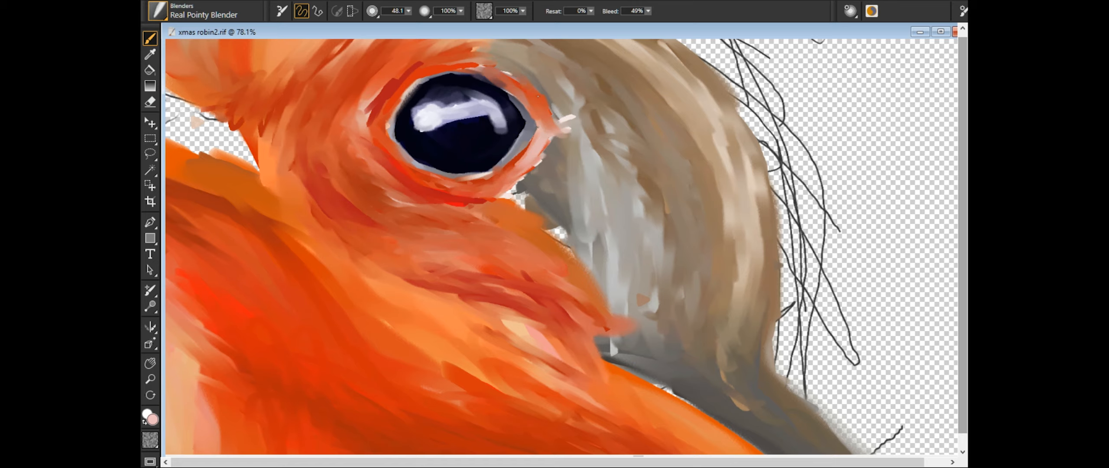
pyautogui.moveTo(420, 65); pyautogui.dragTo(368, 126)
pyautogui.moveTo(392, 178); pyautogui.dragTo(490, 204)
pyautogui.scroll(-5, 563, 247)
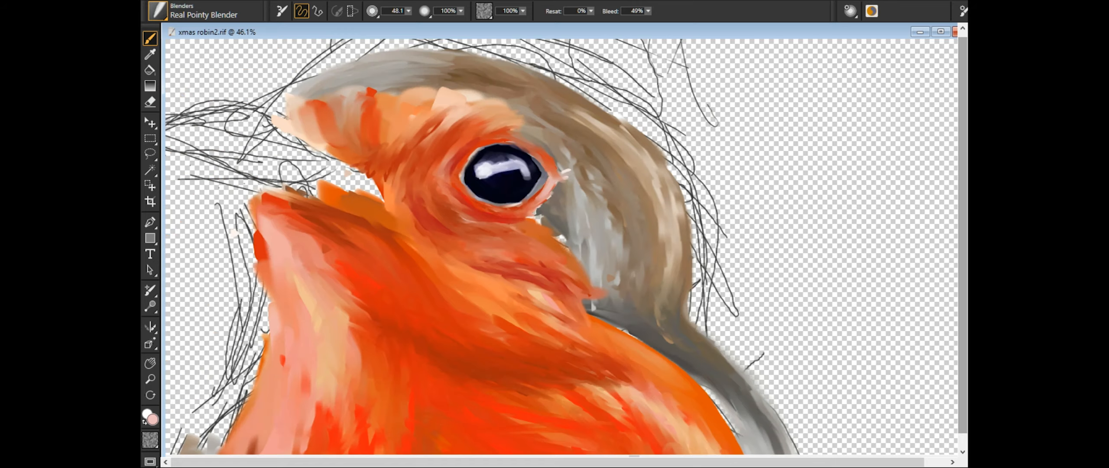
pyautogui.scroll(-5, 563, 247)
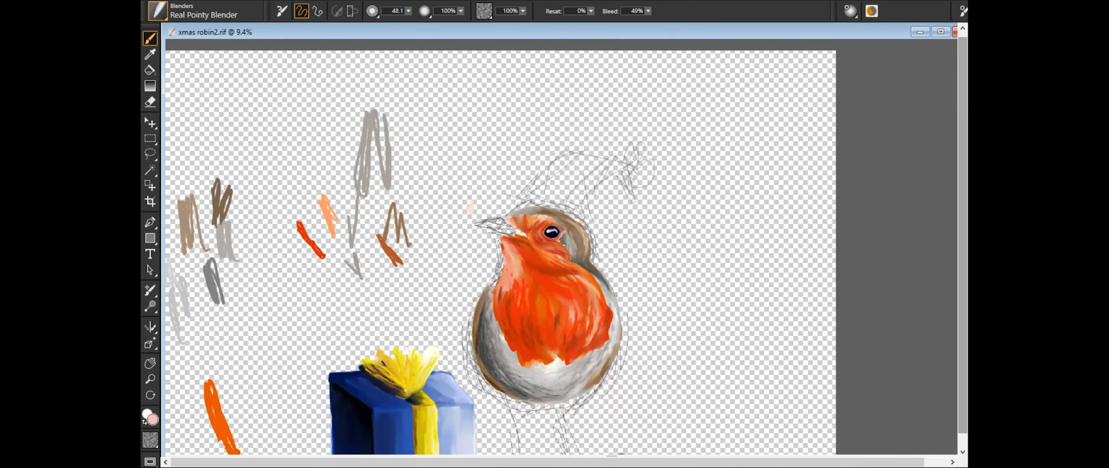
pyautogui.scroll(8, 520, 217)
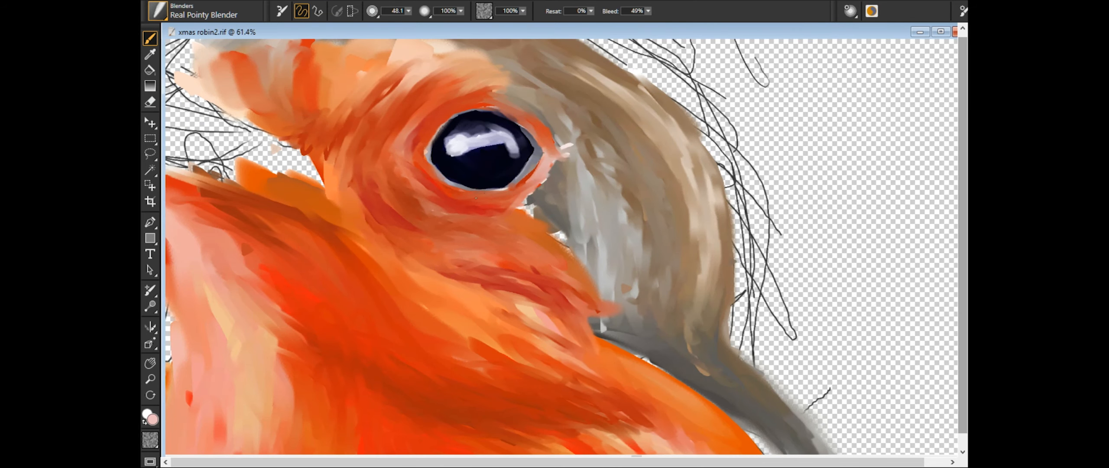
pyautogui.moveTo(516, 190); pyautogui.dragTo(553, 154)
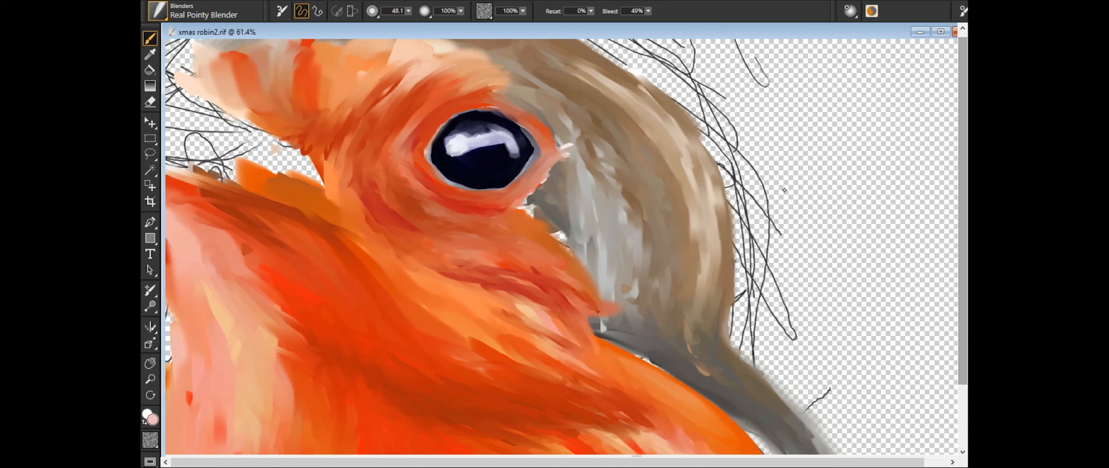
# - Block in the whole beak over the sketch in mid grey with the Oil Pastel at size 22.5
pyautogui.scroll(7, 563, 246)
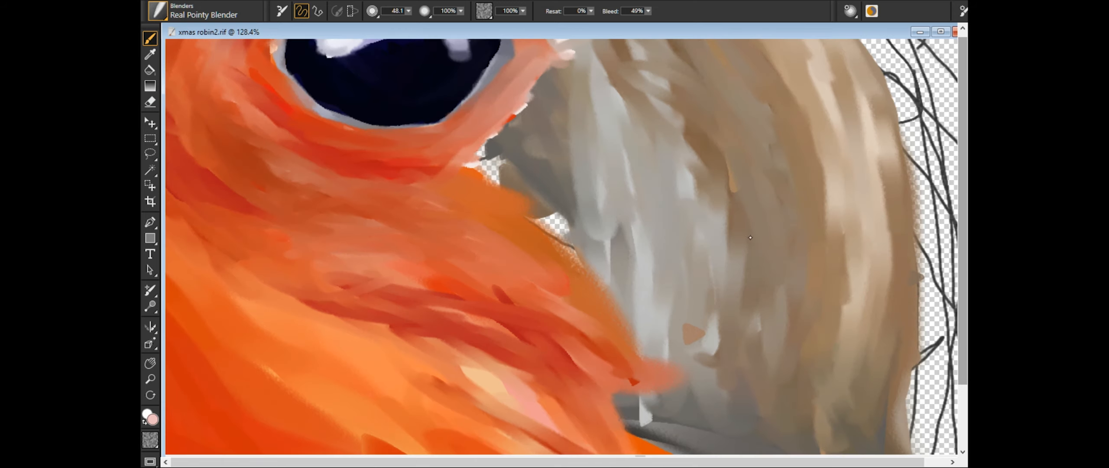
pyautogui.scroll(-8, 563, 247)
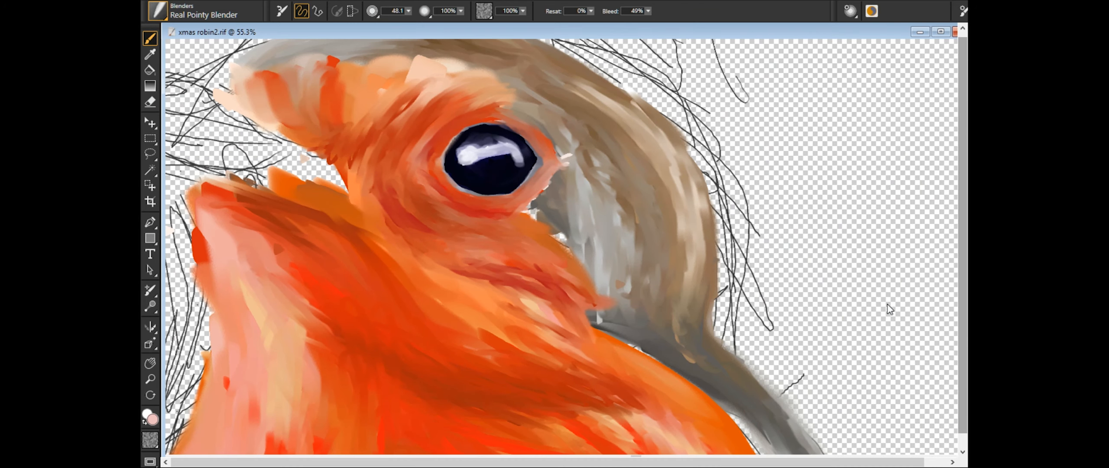
pyautogui.moveTo(498, 43); pyautogui.dragTo(774, 226)
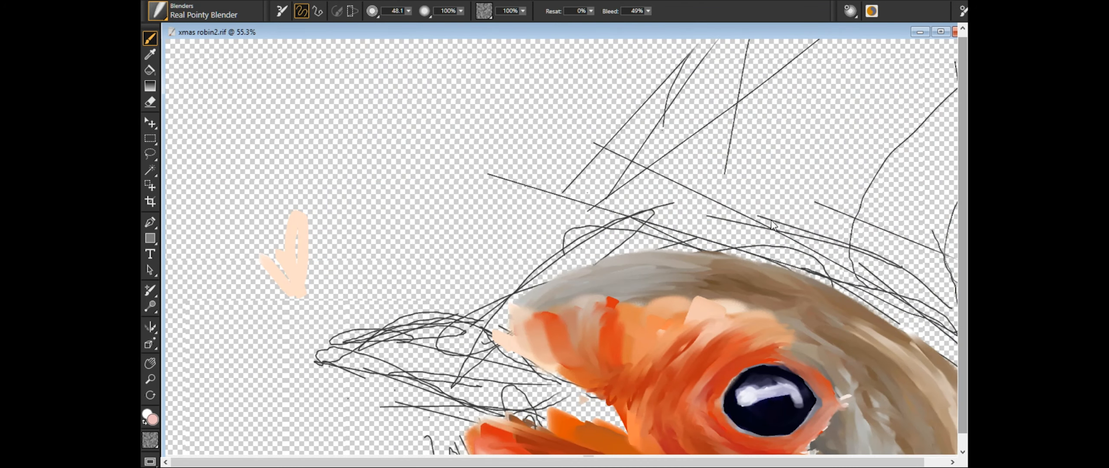
pyautogui.click(996, 190)
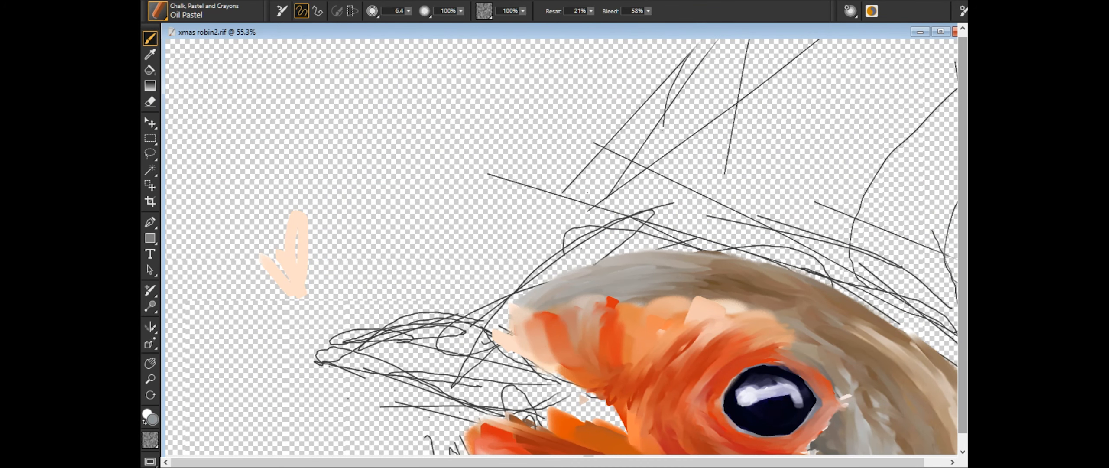
pyautogui.moveTo(442, 356); pyautogui.dragTo(507, 392)
pyautogui.moveTo(511, 390)
pyautogui.mouseDown()
pyautogui.moveTo(471, 270)
pyautogui.moveTo(511, 270)
pyautogui.mouseUp()
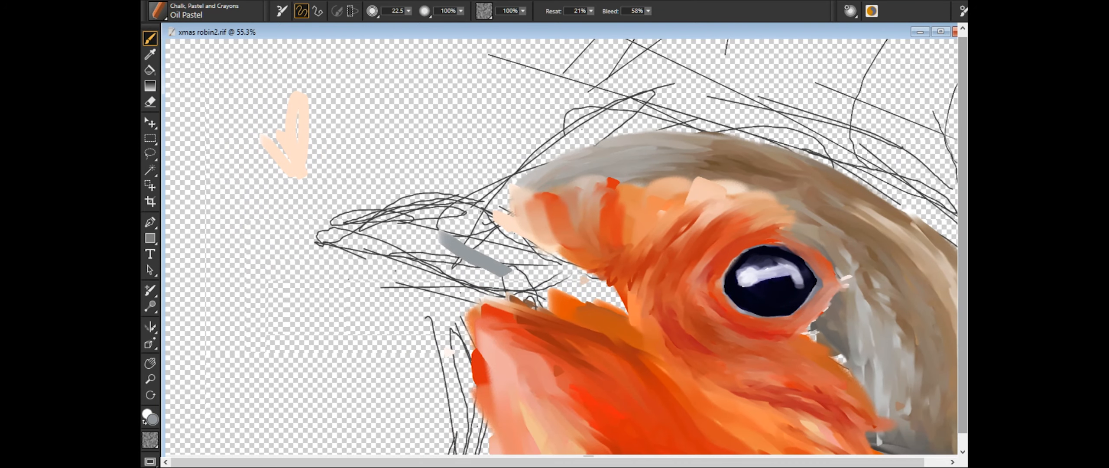
pyautogui.moveTo(331, 238); pyautogui.dragTo(427, 260)
pyautogui.moveTo(352, 250); pyautogui.dragTo(503, 282)
pyautogui.moveTo(429, 278); pyautogui.dragTo(539, 304)
pyautogui.moveTo(478, 256); pyautogui.dragTo(624, 310)
pyautogui.moveTo(486, 239); pyautogui.dragTo(508, 252)
pyautogui.moveTo(501, 233); pyautogui.dragTo(546, 260)
pyautogui.moveTo(386, 223); pyautogui.dragTo(470, 218)
pyautogui.moveTo(402, 228)
pyautogui.mouseDown()
pyautogui.moveTo(493, 228)
pyautogui.moveTo(341, 228)
pyautogui.mouseUp()
pyautogui.moveTo(386, 242); pyautogui.dragTo(475, 259)
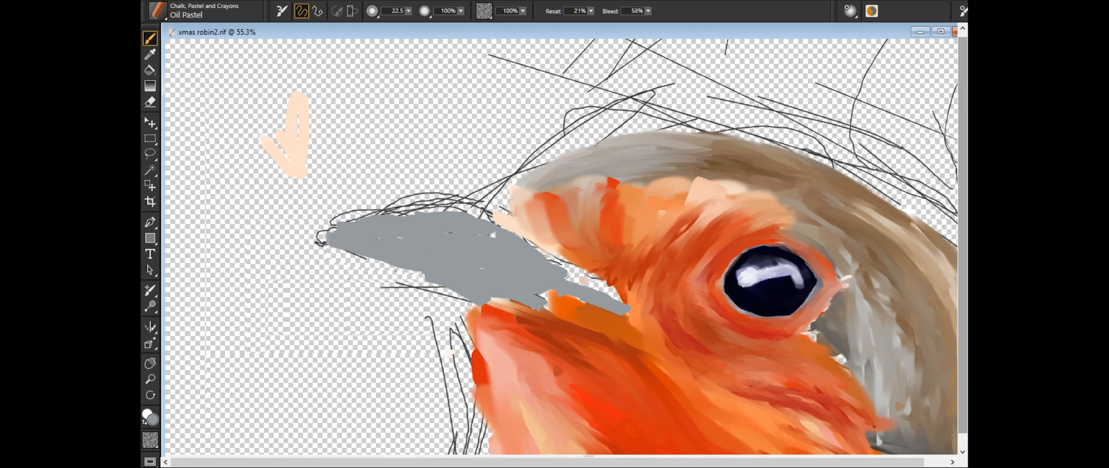
pyautogui.moveTo(322, 225); pyautogui.dragTo(494, 234)
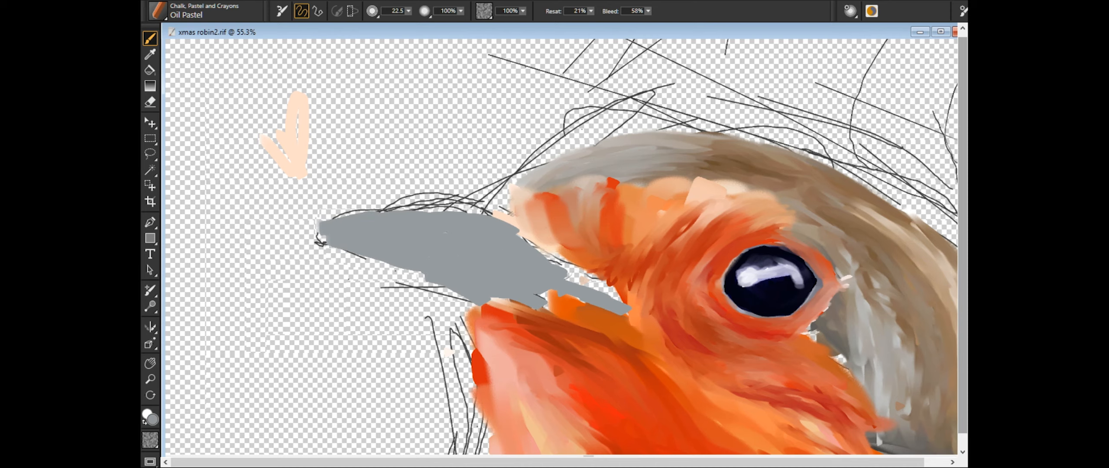
# - Draw dark slate Oil Pastel strokes at the beak tip, along its upper edge and near the base
pyautogui.scroll(3, 257, 237)
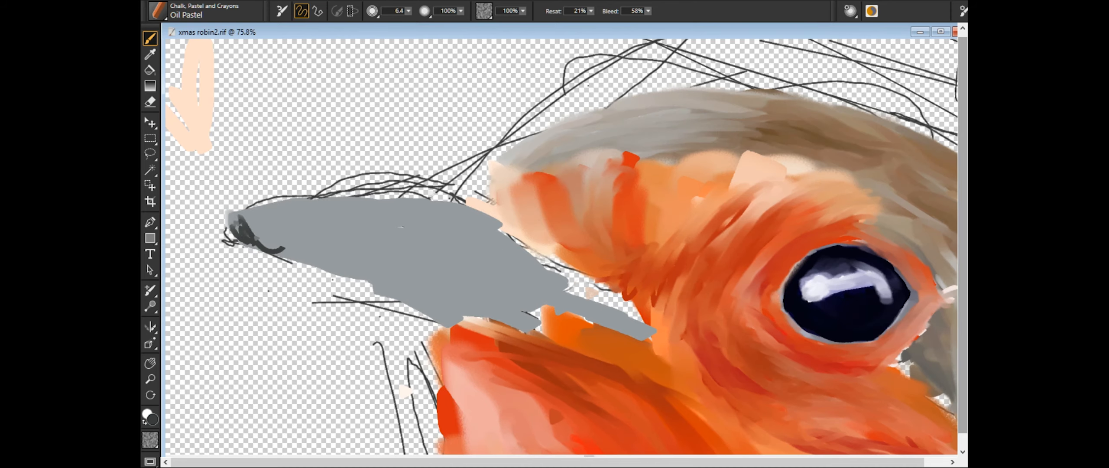
pyautogui.moveTo(316, 263); pyautogui.dragTo(433, 317)
pyautogui.moveTo(372, 278); pyautogui.dragTo(427, 306)
pyautogui.moveTo(447, 224); pyautogui.dragTo(467, 240)
pyautogui.moveTo(453, 240)
pyautogui.mouseDown()
pyautogui.moveTo(492, 270)
pyautogui.moveTo(528, 277)
pyautogui.mouseUp()
pyautogui.moveTo(234, 221)
pyautogui.mouseDown()
pyautogui.moveTo(313, 199)
pyautogui.moveTo(409, 202)
pyautogui.mouseUp()
pyautogui.moveTo(338, 213)
pyautogui.mouseDown()
pyautogui.moveTo(472, 197)
pyautogui.moveTo(478, 206)
pyautogui.mouseUp()
# - Change the brush size and fill the upper beak with dark slate strokes, leaving the lower base mid grey
pyautogui.moveTo(408, 11); pyautogui.dragTo(415, 13)
pyautogui.moveTo(322, 233); pyautogui.dragTo(403, 252)
pyautogui.moveTo(261, 233); pyautogui.dragTo(329, 252)
pyautogui.moveTo(248, 225); pyautogui.dragTo(376, 220)
pyautogui.moveTo(272, 213); pyautogui.dragTo(481, 221)
pyautogui.moveTo(464, 201); pyautogui.dragTo(514, 252)
pyautogui.moveTo(460, 226); pyautogui.dragTo(550, 272)
pyautogui.moveTo(281, 225); pyautogui.dragTo(396, 273)
pyautogui.moveTo(516, 241); pyautogui.dragTo(560, 275)
pyautogui.moveTo(377, 225); pyautogui.dragTo(473, 248)
pyautogui.moveTo(248, 225); pyautogui.dragTo(279, 247)
pyautogui.moveTo(315, 250); pyautogui.dragTo(497, 301)
pyautogui.moveTo(400, 253); pyautogui.dragTo(586, 287)
pyautogui.moveTo(237, 229)
pyautogui.mouseDown()
pyautogui.moveTo(276, 213)
pyautogui.moveTo(313, 251)
pyautogui.moveTo(386, 280)
pyautogui.moveTo(382, 262)
pyautogui.mouseUp()
pyautogui.moveTo(455, 229); pyautogui.dragTo(537, 270)
pyautogui.moveTo(487, 232); pyautogui.dragTo(563, 281)
# - Blend the dark slate of the upper beak into the grey lower part with the Real Pointy Blender, stroking along the beak
pyautogui.click(232, 81)
pyautogui.moveTo(327, 232); pyautogui.dragTo(389, 252)
pyautogui.moveTo(458, 230); pyautogui.dragTo(559, 261)
pyautogui.moveTo(464, 205); pyautogui.dragTo(518, 249)
pyautogui.moveTo(522, 257); pyautogui.dragTo(447, 240)
pyautogui.moveTo(502, 287); pyautogui.dragTo(406, 261)
pyautogui.moveTo(481, 296); pyautogui.dragTo(342, 256)
pyautogui.moveTo(433, 311); pyautogui.dragTo(360, 272)
pyautogui.moveTo(255, 234); pyautogui.dragTo(338, 257)
pyautogui.moveTo(255, 226)
pyautogui.mouseDown()
pyautogui.moveTo(466, 208)
pyautogui.moveTo(381, 265)
pyautogui.mouseUp()
pyautogui.moveTo(312, 229); pyautogui.dragTo(472, 222)
pyautogui.moveTo(480, 247); pyautogui.dragTo(584, 286)
pyautogui.moveTo(377, 257); pyautogui.dragTo(511, 271)
# - Undo the stray white stroke beside the beak and trim the beak tip with the eraser at size 19.0
pyautogui.click(150, 102)
pyautogui.moveTo(198, 214); pyautogui.dragTo(234, 275)
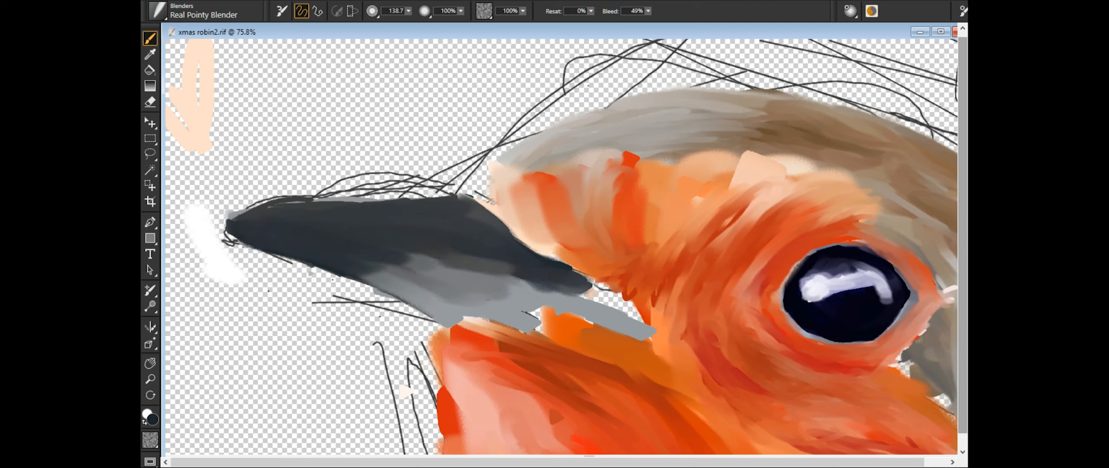
pyautogui.hotkey('ctrl', 'z')
pyautogui.click(150, 101)
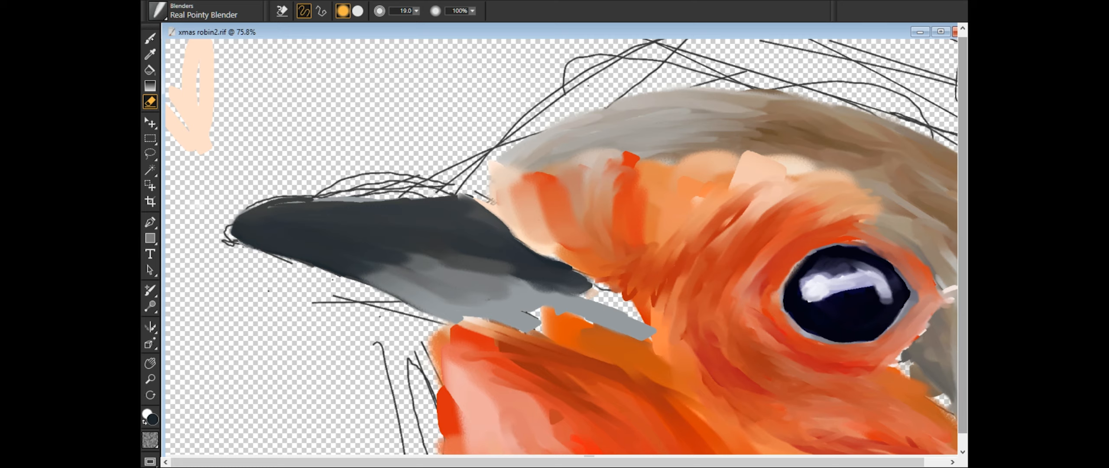
pyautogui.press('b')
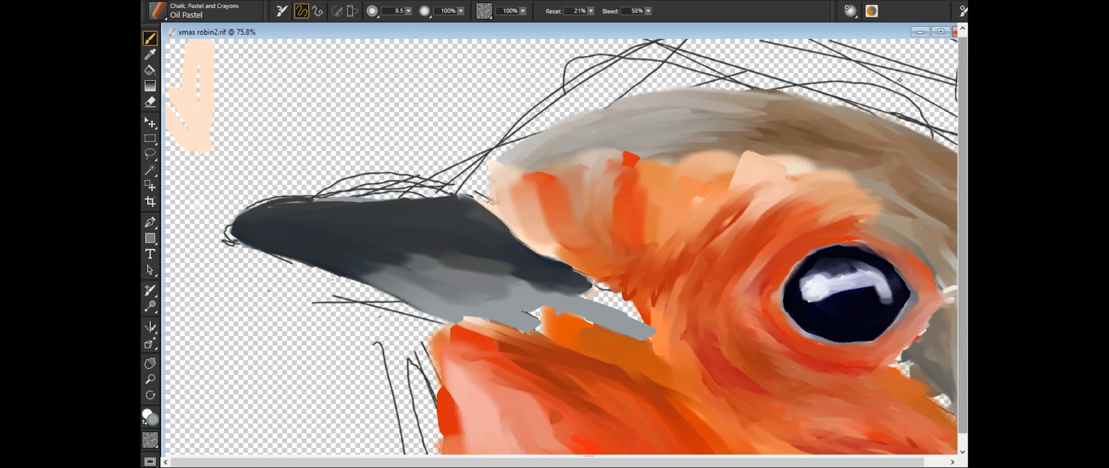
# - Draw pale cream streaks along the lower beak and past the corner of the mouth with the Oil Pastel at size 9.5
pyautogui.moveTo(542, 303)
pyautogui.mouseDown()
pyautogui.moveTo(650, 338)
pyautogui.moveTo(448, 274)
pyautogui.mouseUp()
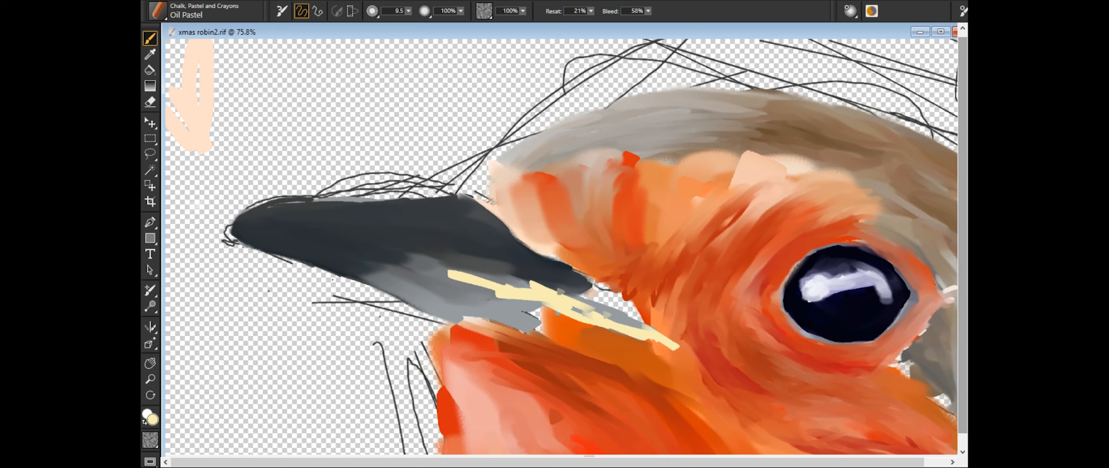
pyautogui.moveTo(434, 306); pyautogui.dragTo(512, 323)
pyautogui.moveTo(414, 303); pyautogui.dragTo(427, 305)
pyautogui.moveTo(403, 290); pyautogui.dragTo(544, 327)
pyautogui.moveTo(437, 275); pyautogui.dragTo(502, 297)
# - Blend the cream streaks into the grey lower beak and the corner of the mouth, and tidy that corner
pyautogui.click(157, 11)
pyautogui.moveTo(574, 310)
pyautogui.mouseDown()
pyautogui.moveTo(685, 352)
pyautogui.moveTo(379, 268)
pyautogui.moveTo(589, 299)
pyautogui.moveTo(441, 265)
pyautogui.mouseUp()
pyautogui.moveTo(442, 265)
pyautogui.mouseDown()
pyautogui.moveTo(562, 294)
pyautogui.moveTo(364, 256)
pyautogui.mouseUp()
pyautogui.moveTo(543, 313); pyautogui.dragTo(632, 337)
pyautogui.moveTo(485, 306); pyautogui.dragTo(580, 312)
pyautogui.moveTo(604, 332)
pyautogui.mouseDown()
pyautogui.moveTo(687, 366)
pyautogui.moveTo(666, 368)
pyautogui.mouseUp()
pyautogui.moveTo(403, 290); pyautogui.dragTo(539, 333)
pyautogui.moveTo(461, 319); pyautogui.dragTo(564, 337)
pyautogui.moveTo(453, 306); pyautogui.dragTo(688, 369)
pyautogui.click(150, 102)
pyautogui.moveTo(586, 324); pyautogui.dragTo(641, 343)
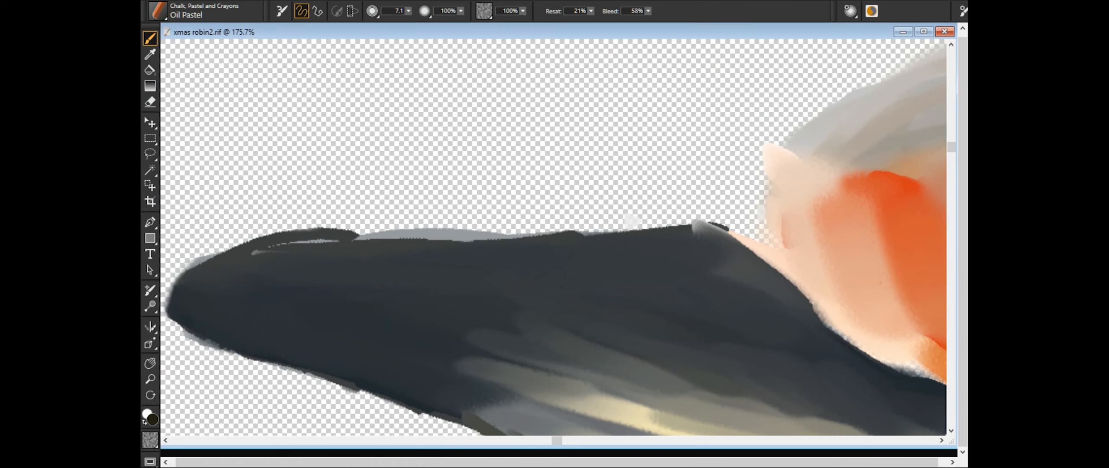
# - Darken the beak tip and upper edge with near-black brown Oil Pastel at size 7.1
pyautogui.moveTo(303, 298); pyautogui.dragTo(182, 333)
pyautogui.moveTo(567, 243); pyautogui.dragTo(182, 303)
pyautogui.moveTo(415, 251); pyautogui.dragTo(268, 337)
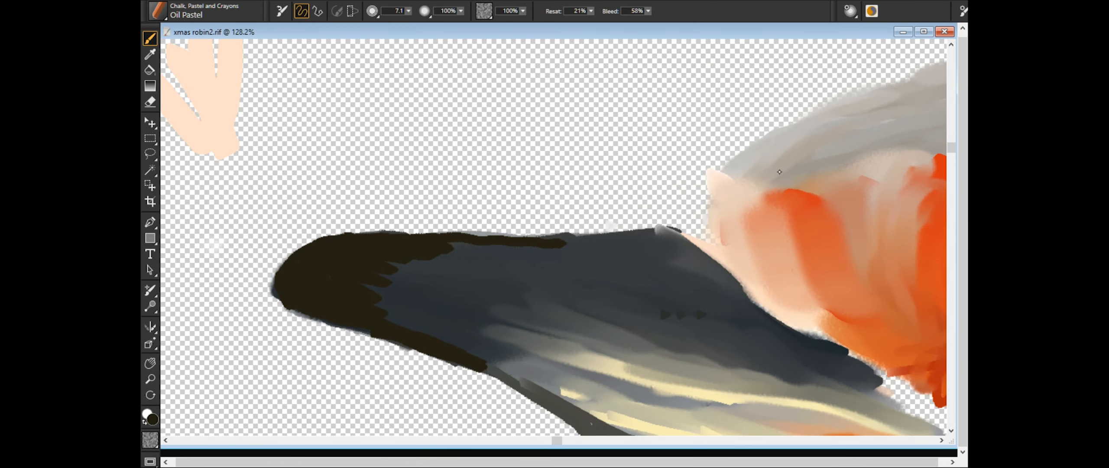
# - Add near-black brown accents at the beak's base and lower edge and blend them with the Real Pointy Blender at size 79.0
pyautogui.moveTo(654, 299); pyautogui.dragTo(806, 346)
pyautogui.moveTo(546, 366); pyautogui.dragTo(659, 390)
pyautogui.moveTo(598, 325); pyautogui.dragTo(650, 342)
pyautogui.moveTo(736, 286); pyautogui.dragTo(658, 298)
pyautogui.moveTo(481, 260); pyautogui.dragTo(381, 271)
pyautogui.moveTo(597, 236); pyautogui.dragTo(446, 245)
pyautogui.moveTo(476, 346); pyautogui.dragTo(736, 411)
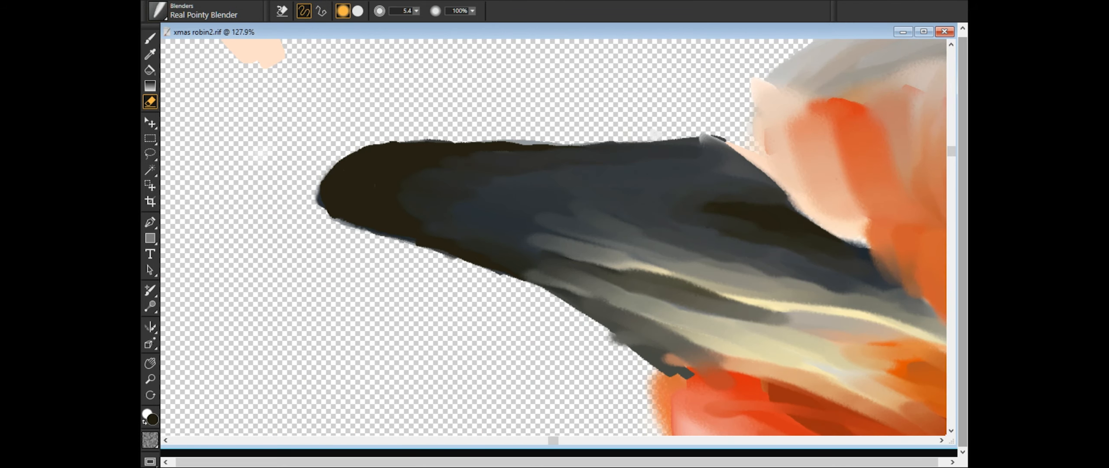
pyautogui.moveTo(639, 353); pyautogui.dragTo(602, 324)
# - Clean the beak's tip and lower outline with the eraser at size 5.4, undoing the passes along the upper edge
pyautogui.press('n')
pyautogui.moveTo(680, 141); pyautogui.dragTo(467, 142)
pyautogui.moveTo(617, 144); pyautogui.dragTo(490, 145)
pyautogui.hotkey('ctrl', 'z')
pyautogui.hotkey('ctrl', 'z')
pyautogui.press('b')
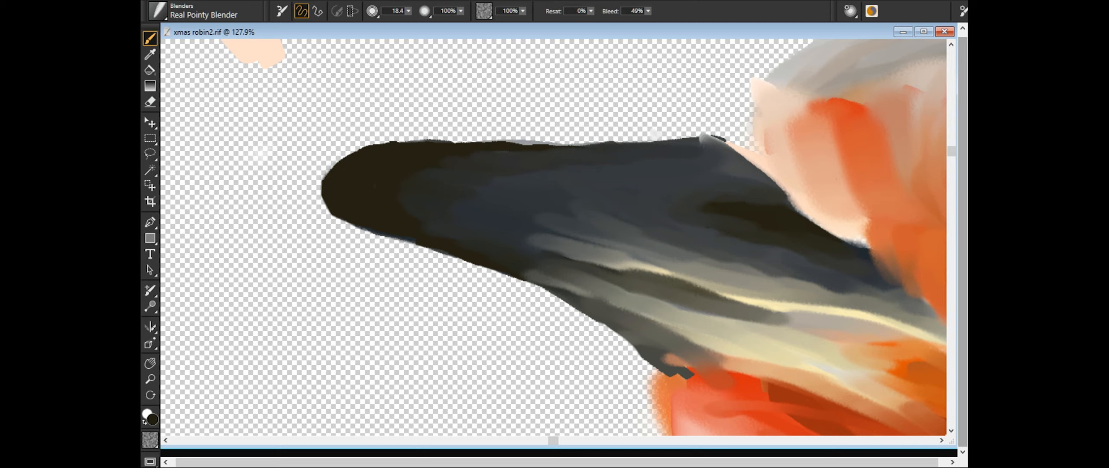
# - Smooth the beak's upper edge with the Real Pointy Blender at size 18.4 and trim it with the eraser at size 5.4
pyautogui.moveTo(550, 145); pyautogui.dragTo(502, 144)
pyautogui.hotkey('ctrl', '+')
pyautogui.hotkey('ctrl', '+')
pyautogui.hotkey('ctrl', 'm')
pyautogui.moveTo(502, 99); pyautogui.dragTo(502, 264)
pyautogui.moveTo(554, 195); pyautogui.dragTo(511, 193)
pyautogui.press('n')
pyautogui.moveTo(368, 180)
pyautogui.mouseDown()
pyautogui.moveTo(558, 185)
pyautogui.moveTo(563, 195)
pyautogui.mouseUp()
pyautogui.moveTo(520, 221); pyautogui.dragTo(590, 223)
pyautogui.scroll(-3, 559, 240)
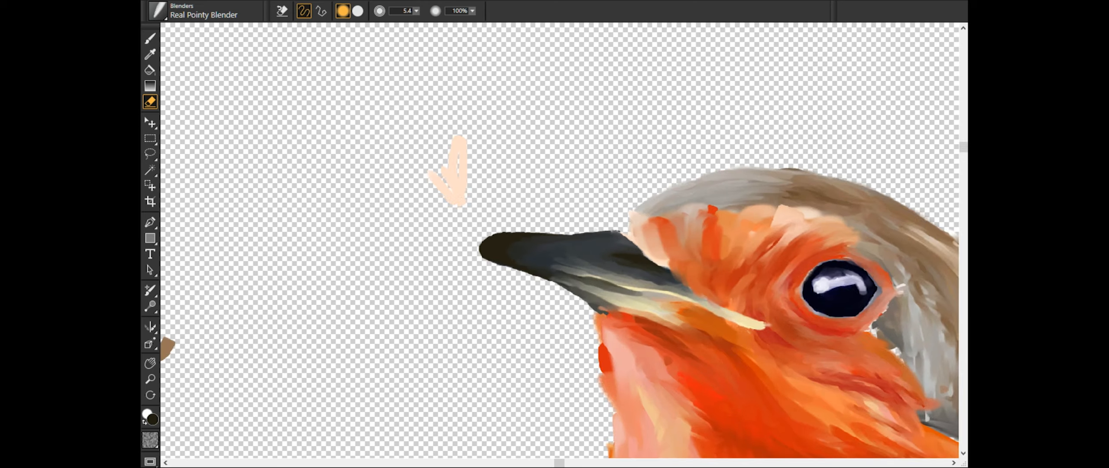
# - Draw rust Oil Pastel strokes at size 7.1 around the beak base, in front of the eye, on the cheek and under the chin
pyautogui.scroll(3, 559, 240)
pyautogui.press('b')
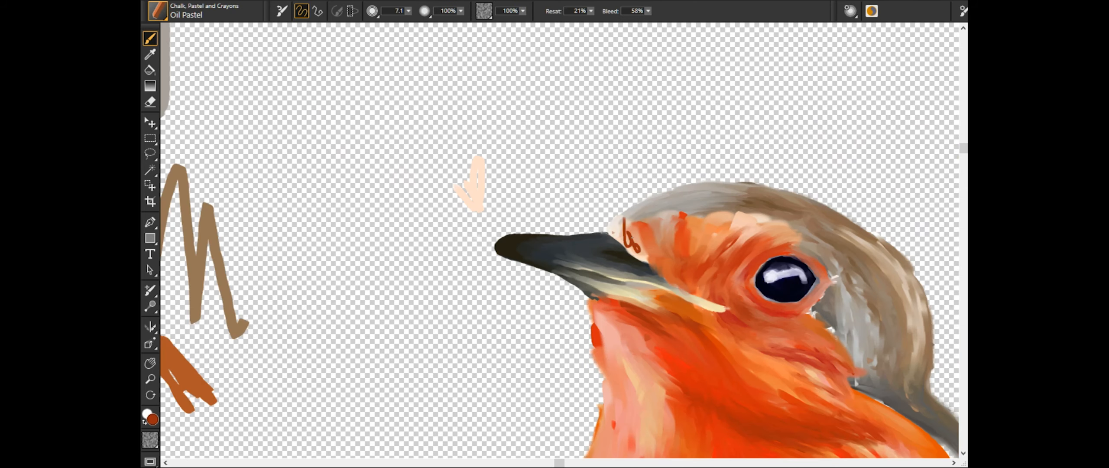
pyautogui.moveTo(611, 215)
pyautogui.mouseDown()
pyautogui.moveTo(680, 260)
pyautogui.moveTo(718, 257)
pyautogui.mouseUp()
pyautogui.moveTo(742, 265); pyautogui.dragTo(754, 309)
pyautogui.moveTo(753, 328); pyautogui.dragTo(828, 375)
pyautogui.moveTo(600, 295); pyautogui.dragTo(694, 374)
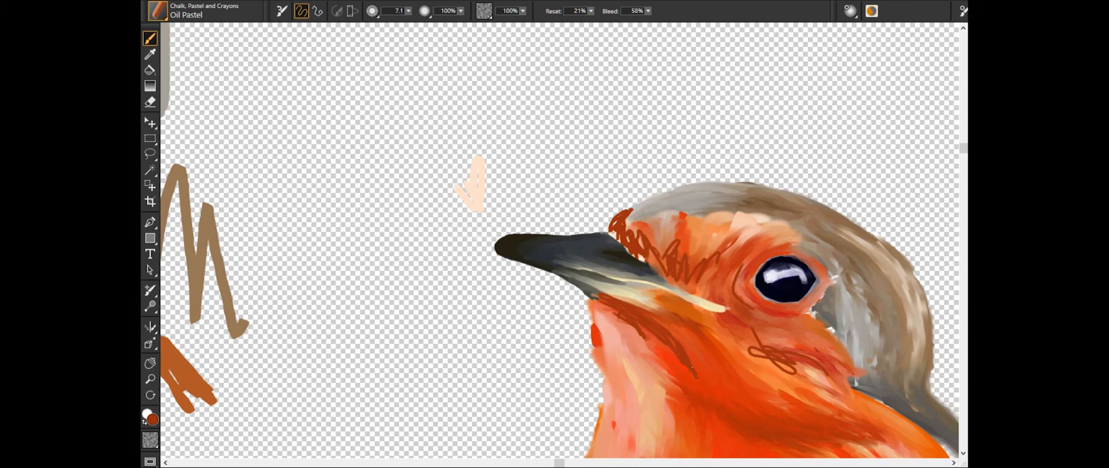
# - Layer orange Oil Pastel feather strokes at size 21.1 over the breast, blend them, and undo the last stroke
pyautogui.scroll(-3, 559, 240)
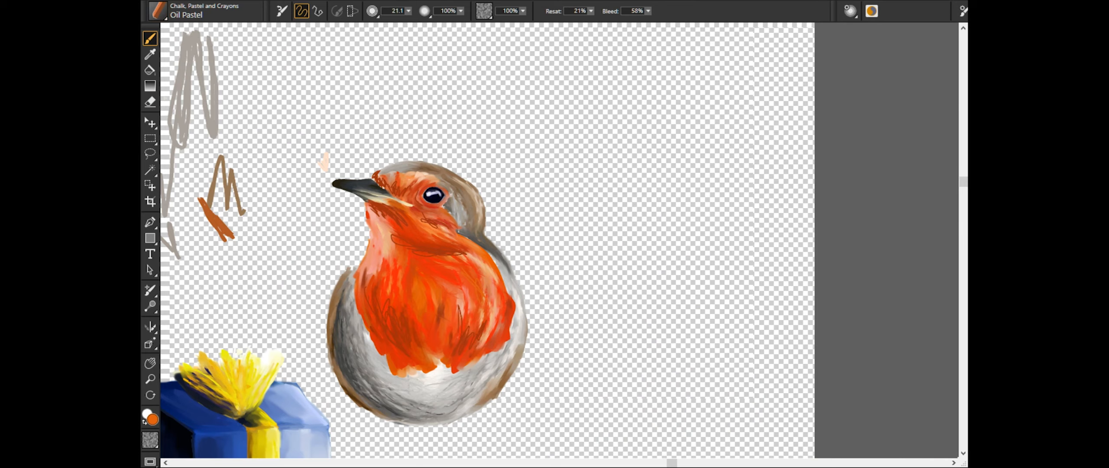
pyautogui.moveTo(408, 247); pyautogui.dragTo(487, 295)
pyautogui.moveTo(465, 254); pyautogui.dragTo(499, 299)
pyautogui.moveTo(492, 319); pyautogui.dragTo(471, 355)
pyautogui.click(157, 11)
pyautogui.moveTo(472, 258); pyautogui.dragTo(485, 321)
pyautogui.moveTo(467, 308)
pyautogui.mouseDown()
pyautogui.moveTo(455, 325)
pyautogui.moveTo(503, 160)
pyautogui.mouseUp()
pyautogui.hotkey('ctrl', 'z')
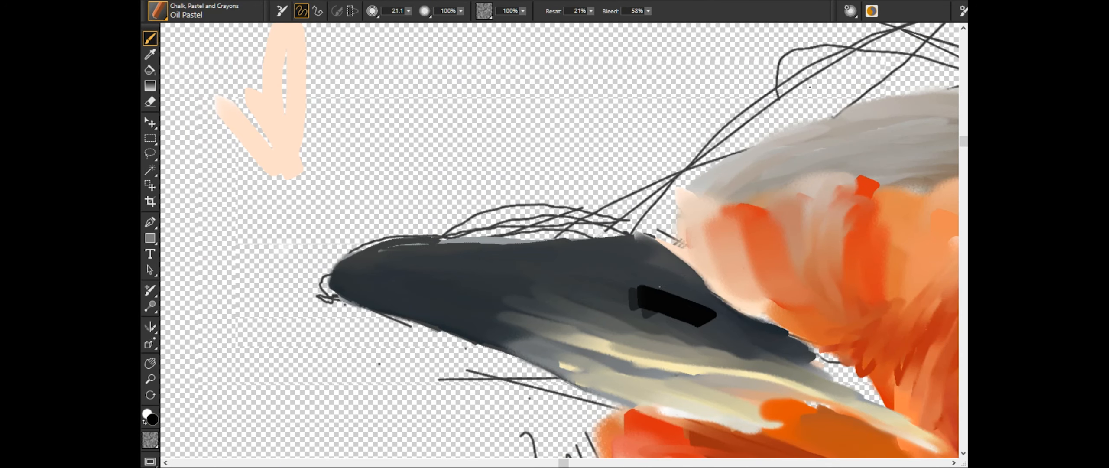
# - Darken the beak's tip and upper edge with black Oil Pastel strokes at size 21.1 and its lower edge at size 6.4
pyautogui.moveTo(355, 280); pyautogui.dragTo(478, 329)
pyautogui.moveTo(346, 262); pyautogui.dragTo(508, 259)
pyautogui.press('[')
pyautogui.moveTo(549, 342); pyautogui.dragTo(666, 373)
pyautogui.moveTo(535, 360); pyautogui.dragTo(673, 433)
pyautogui.moveTo(474, 338); pyautogui.dragTo(571, 384)
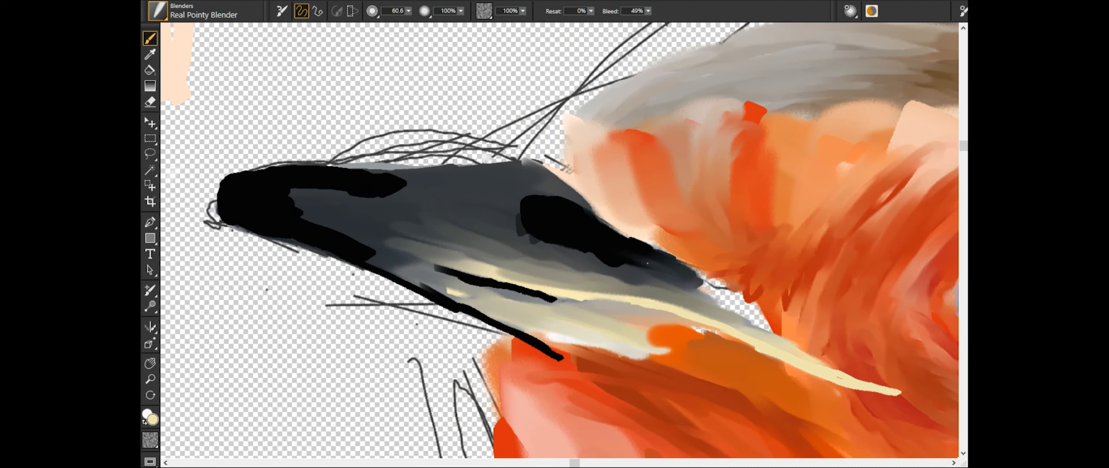
pyautogui.moveTo(516, 208)
pyautogui.mouseDown()
pyautogui.moveTo(610, 260)
pyautogui.moveTo(732, 299)
pyautogui.mouseUp()
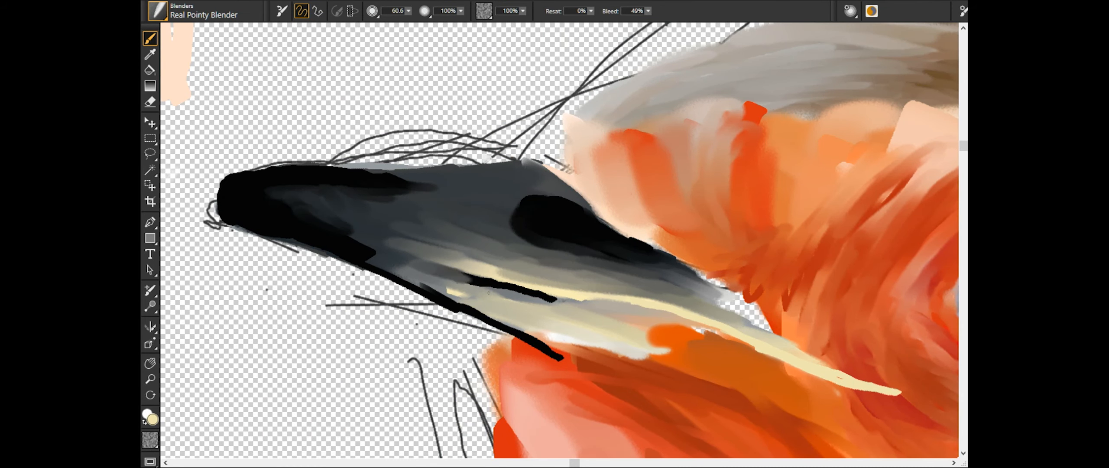
# - Blend the black strokes into the beak's tip, upper edge and underside with the Real Pointy Blender at size 60.6
pyautogui.moveTo(360, 255); pyautogui.dragTo(541, 340)
pyautogui.moveTo(390, 264); pyautogui.dragTo(619, 336)
pyautogui.moveTo(508, 316); pyautogui.dragTo(565, 350)
pyautogui.moveTo(357, 241); pyautogui.dragTo(433, 283)
pyautogui.moveTo(361, 186); pyautogui.dragTo(448, 184)
pyautogui.moveTo(348, 176); pyautogui.dragTo(485, 171)
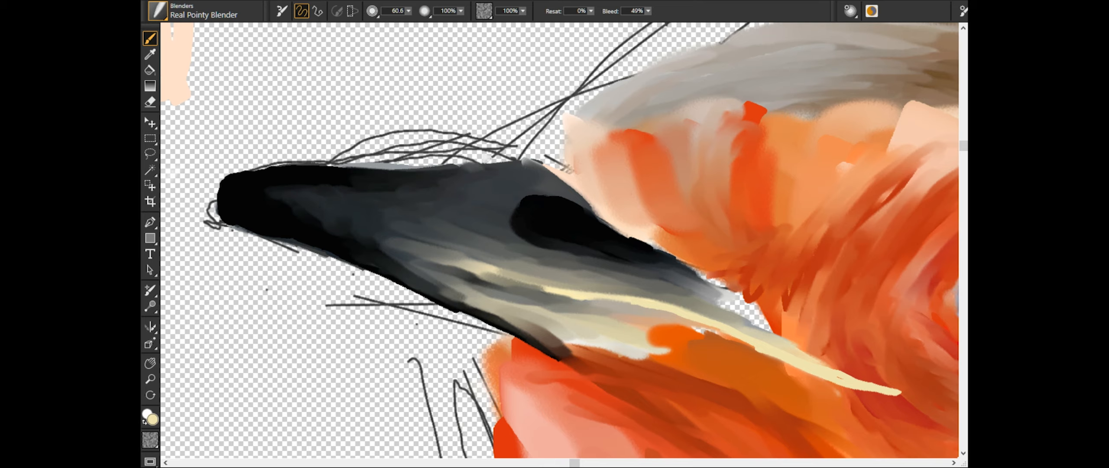
# - Clean the beak's upper and lower outlines, alternating the eraser at size 5.4 with the Real Pointy Blender at size 60.6
pyautogui.press('n')
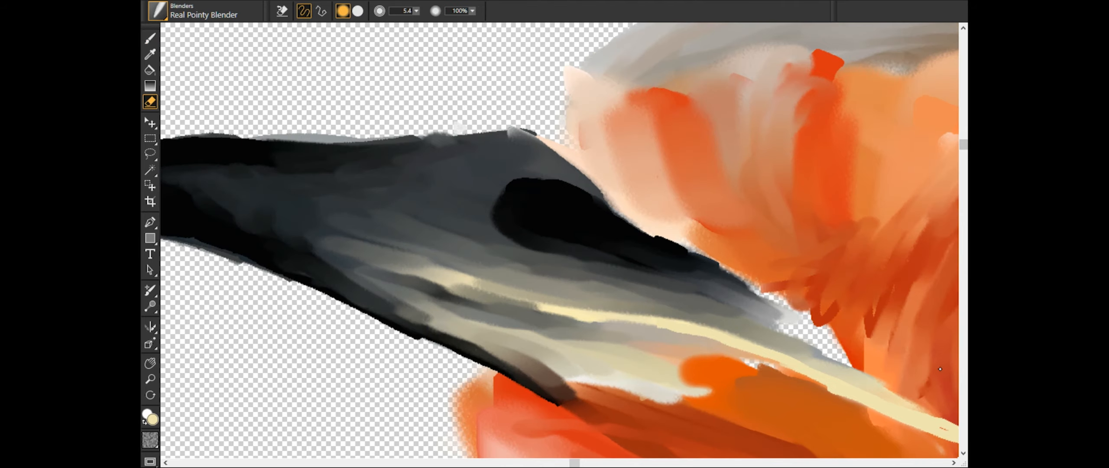
pyautogui.hscroll(-3, 381, 217)
pyautogui.press('b')
pyautogui.moveTo(263, 237); pyautogui.dragTo(349, 261)
pyautogui.moveTo(377, 261); pyautogui.dragTo(442, 289)
pyautogui.press('n')
pyautogui.moveTo(277, 246); pyautogui.dragTo(367, 273)
pyautogui.press('b')
pyautogui.moveTo(340, 141); pyautogui.dragTo(572, 138)
pyautogui.moveTo(201, 149); pyautogui.dragTo(511, 139)
pyautogui.scroll(-5, 563, 268)
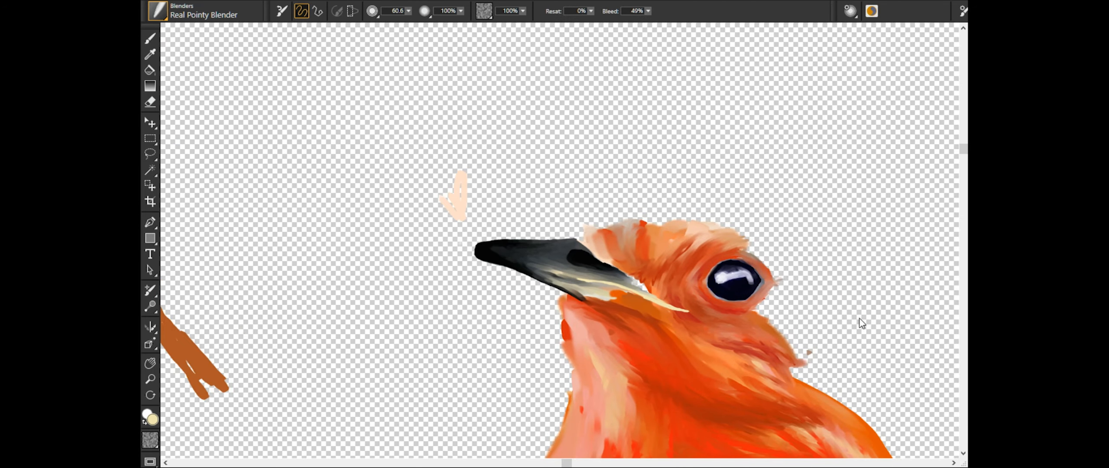
# - Draw fine peach Oil Pastel feather strokes at size 6.4 down the breast's outer side and across the cheek below the eye
pyautogui.moveTo(410, 328); pyautogui.dragTo(375, 363)
pyautogui.scroll(-3, 494, 243)
pyautogui.click(602, 283)
pyautogui.click(158, 11)
pyautogui.moveTo(696, 371); pyautogui.dragTo(686, 415)
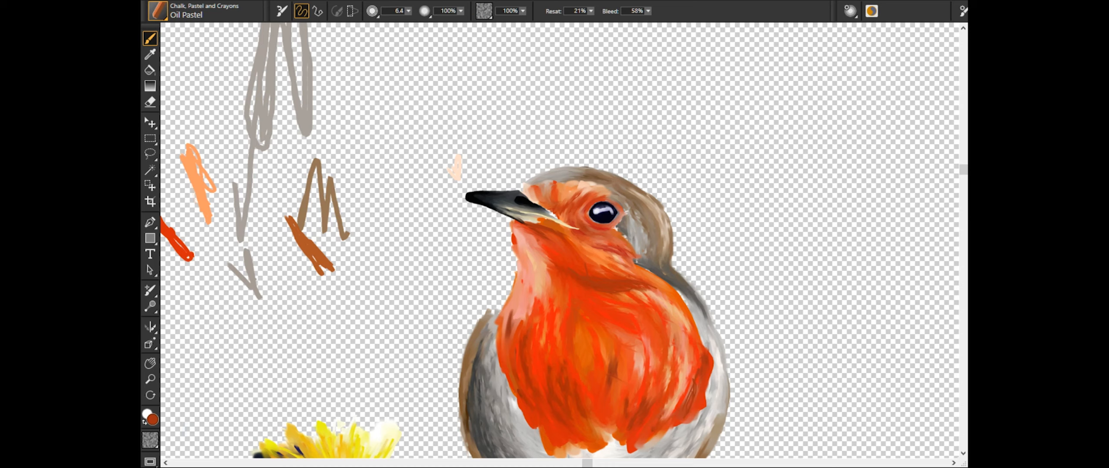
pyautogui.moveTo(636, 388); pyautogui.dragTo(631, 413)
pyautogui.scroll(5, 560, 241)
pyautogui.moveTo(581, 311); pyautogui.dragTo(810, 364)
pyautogui.moveTo(539, 220); pyautogui.dragTo(599, 276)
pyautogui.moveTo(581, 185); pyautogui.dragTo(610, 189)
pyautogui.moveTo(639, 255); pyautogui.dragTo(731, 287)
# - Scribble rust and red Oil Pastel strokes at size 6.4 over the forehead between the beak and the eye
pyautogui.moveTo(459, 119); pyautogui.dragTo(525, 157)
pyautogui.keyDown('alt'); pyautogui.click(546, 117); pyautogui.keyUp('alt')
pyautogui.moveTo(491, 98); pyautogui.dragTo(515, 142)
pyautogui.moveTo(537, 141); pyautogui.dragTo(543, 172)
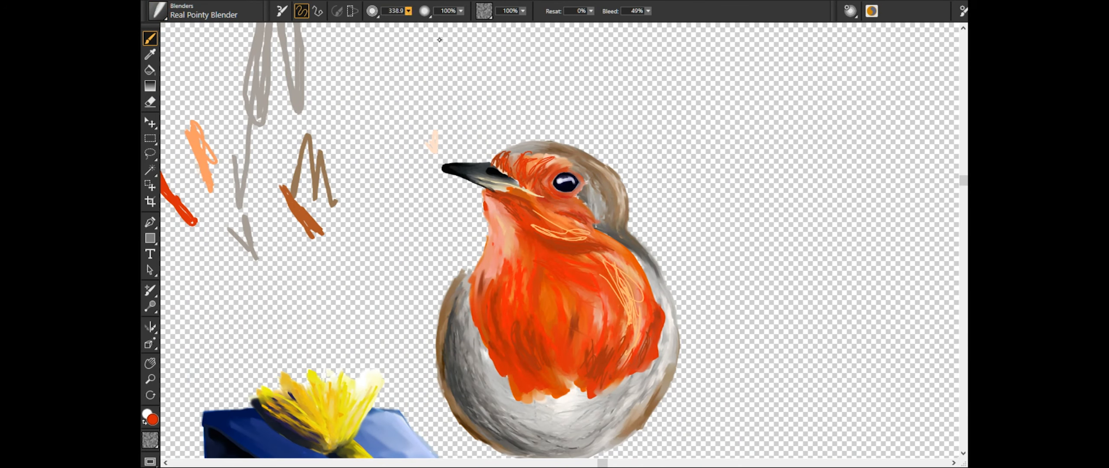
# - Blend the peach breast and cheek strokes with the Real Pointy Blender at size 62.6 and tidy the chin's outer edge
pyautogui.moveTo(636, 264); pyautogui.dragTo(596, 313)
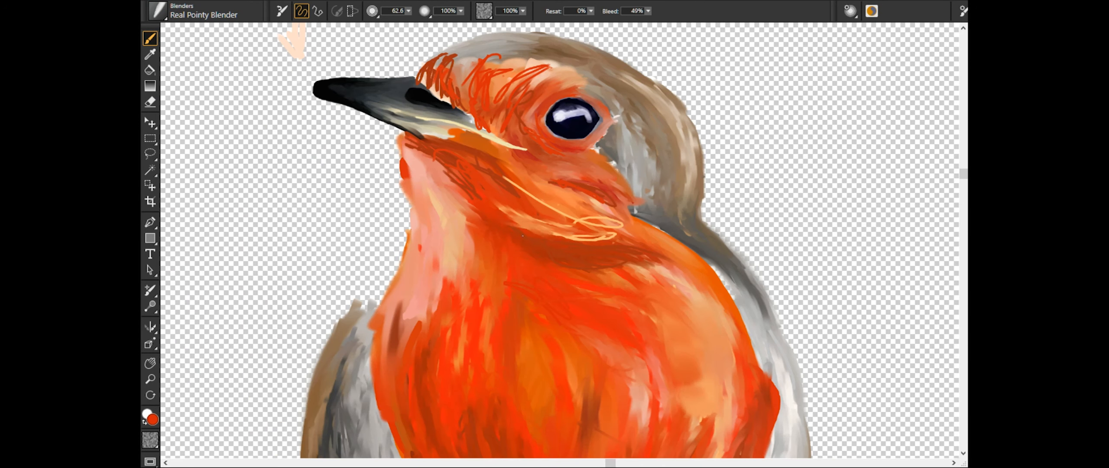
pyautogui.moveTo(511, 225); pyautogui.dragTo(615, 203)
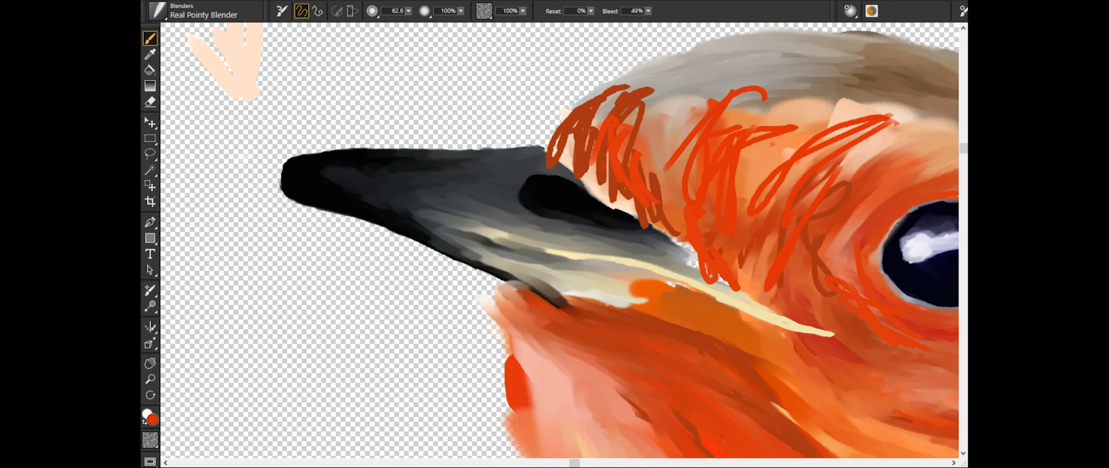
pyautogui.moveTo(572, 316)
pyautogui.mouseDown()
pyautogui.moveTo(502, 286)
pyautogui.moveTo(494, 299)
pyautogui.mouseUp()
pyautogui.press('e')
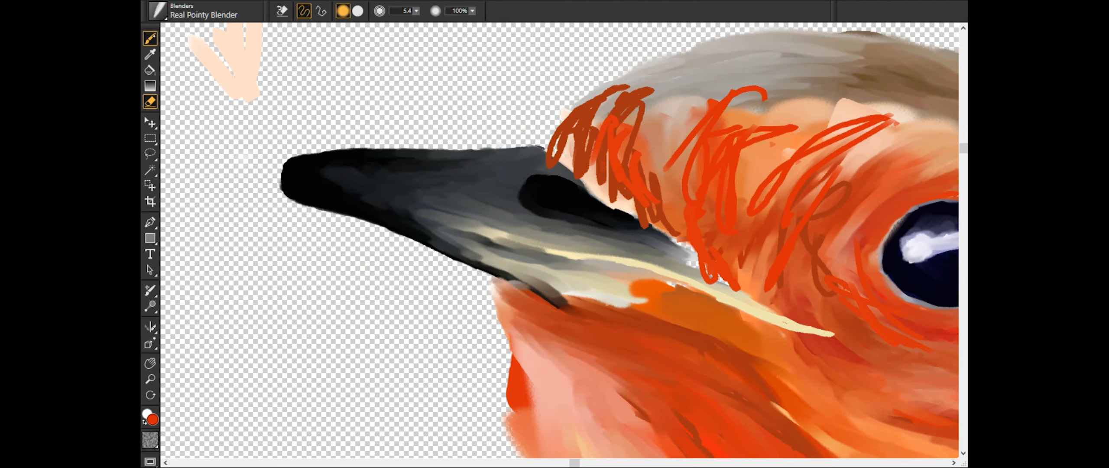
pyautogui.press('b')
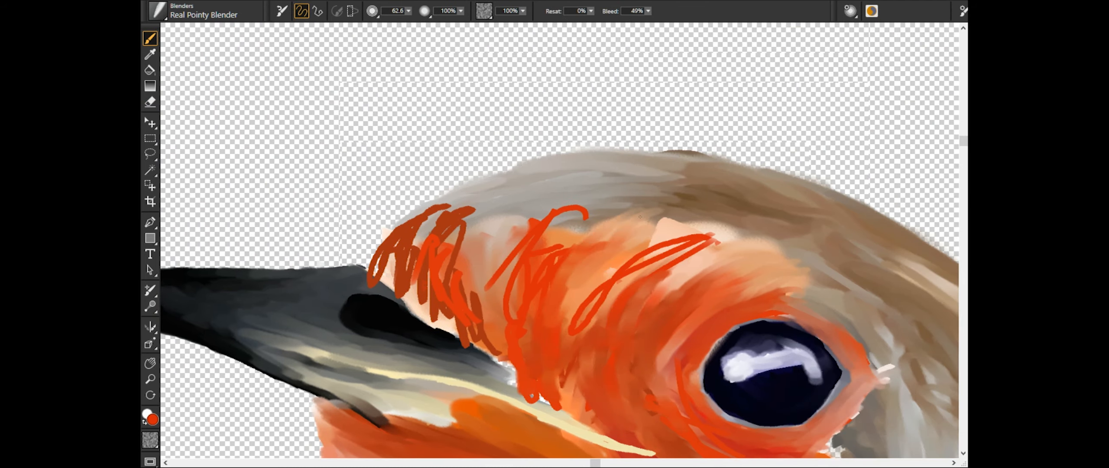
# - Blend the rust and red forehead strokes into the grey crown and eye surround with the Real Pointy Blender at size 62.6
pyautogui.moveTo(507, 277); pyautogui.dragTo(602, 201)
pyautogui.moveTo(415, 277); pyautogui.dragTo(490, 199)
pyautogui.moveTo(437, 242); pyautogui.dragTo(394, 299)
pyautogui.moveTo(373, 268); pyautogui.dragTo(459, 199)
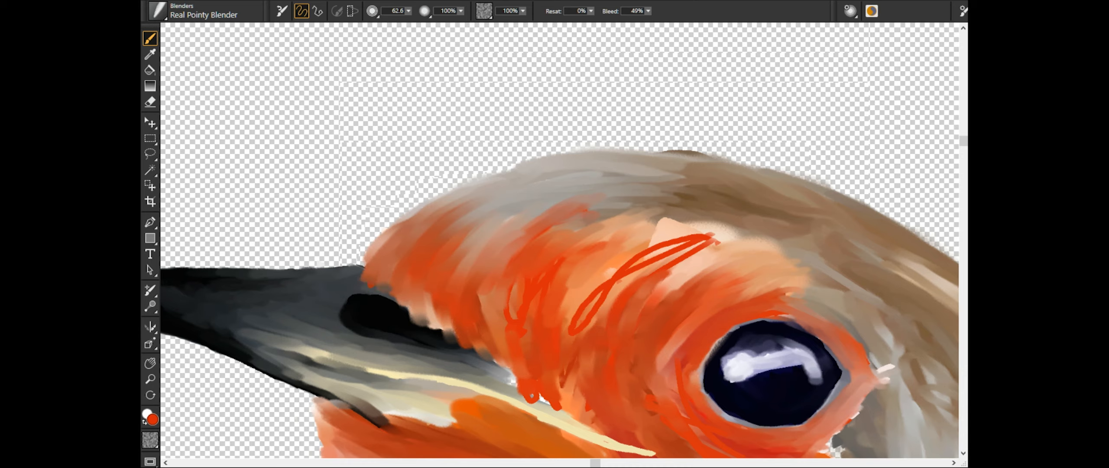
pyautogui.moveTo(511, 303); pyautogui.dragTo(542, 398)
pyautogui.moveTo(576, 329); pyautogui.dragTo(714, 239)
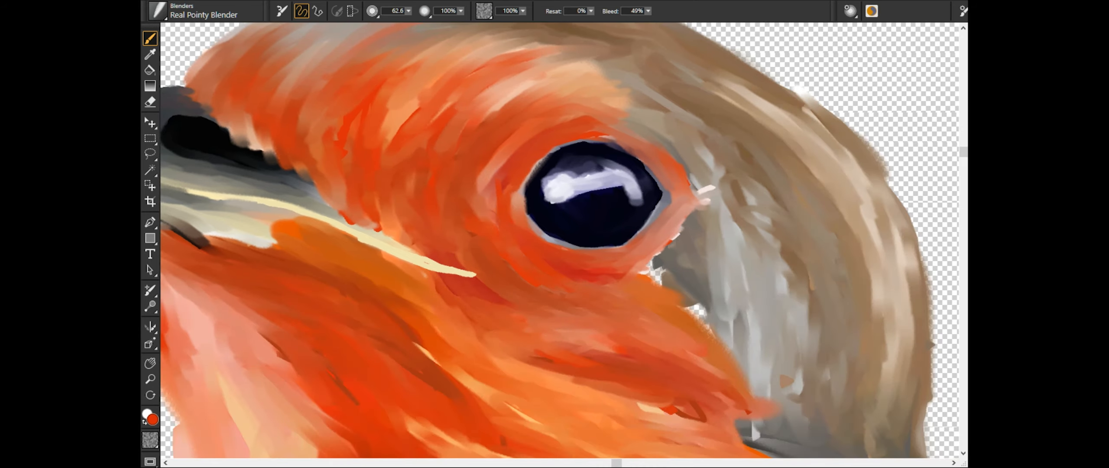
pyautogui.moveTo(676, 217)
pyautogui.mouseDown()
pyautogui.moveTo(643, 288)
pyautogui.moveTo(745, 321)
pyautogui.mouseUp()
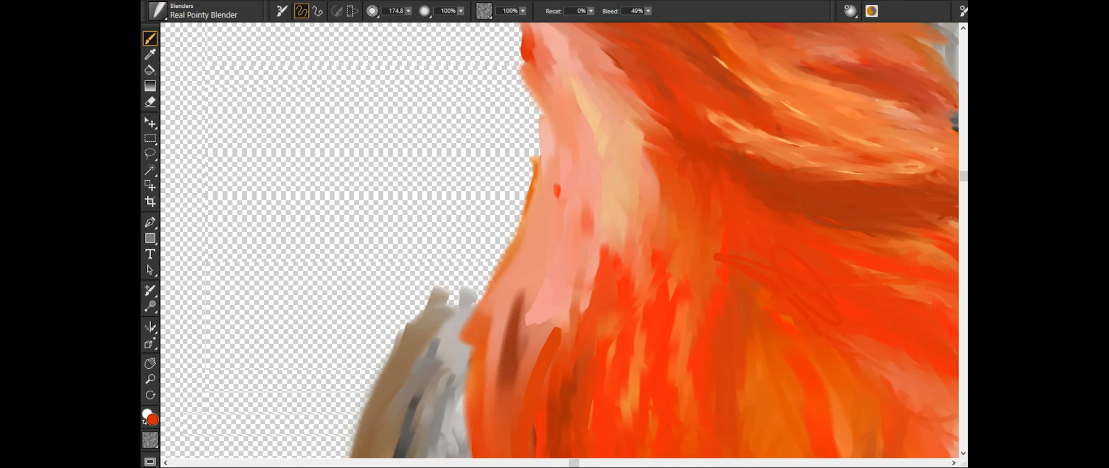
pyautogui.moveTo(511, 368); pyautogui.dragTo(568, 281)
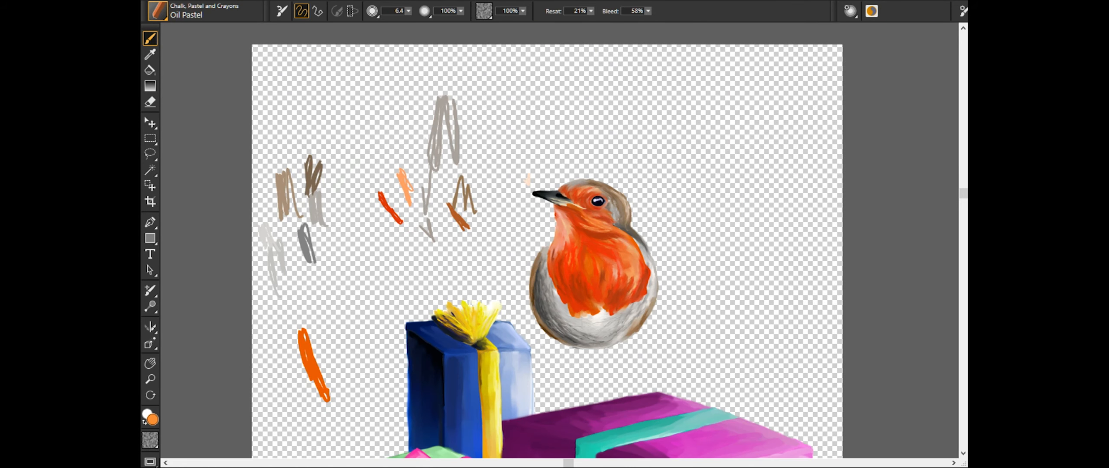
# - Scribble a salmon Oil Pastel swatch at size 6.4 beside the robin, then try a thin leg line and undo it
pyautogui.scroll(2, 240, 225)
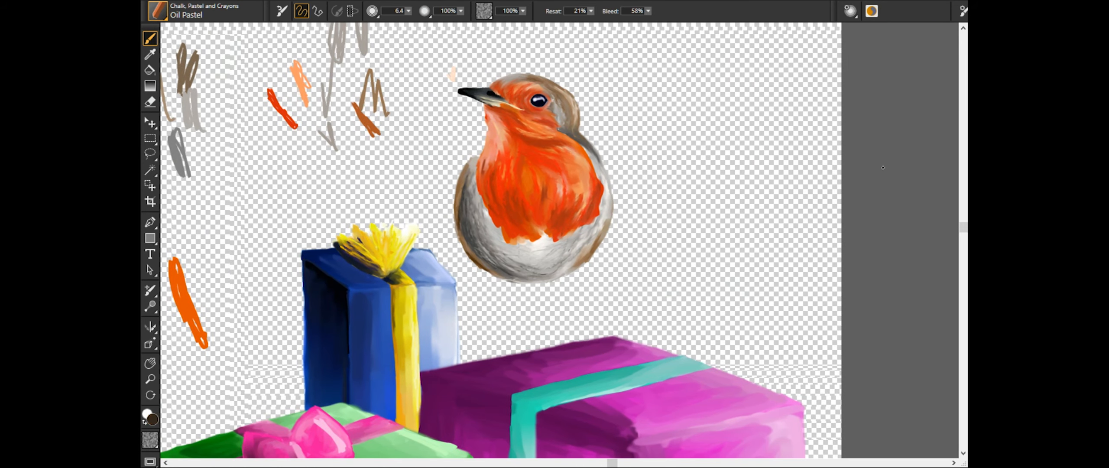
pyautogui.moveTo(731, 72); pyautogui.dragTo(705, 150)
pyautogui.moveTo(510, 285); pyautogui.dragTo(542, 357)
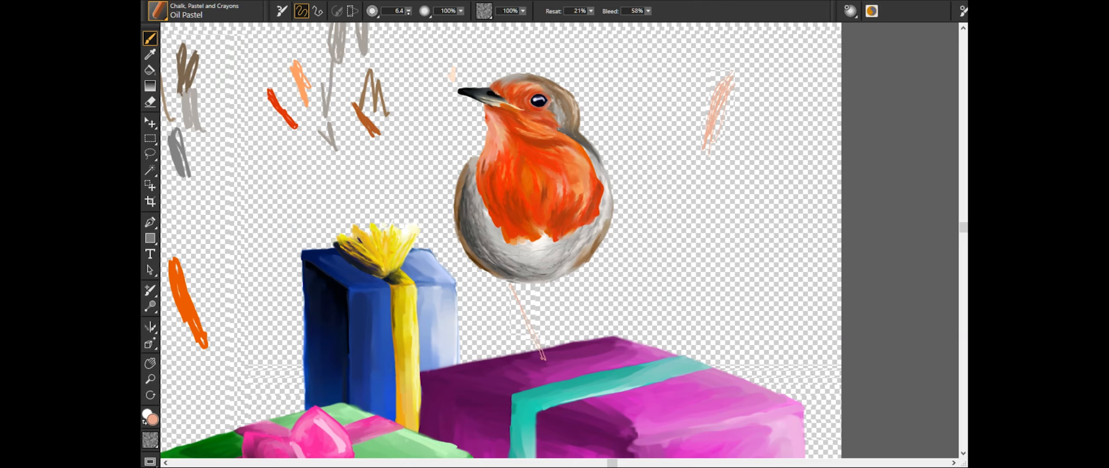
pyautogui.hotkey('ctrl', 'z')
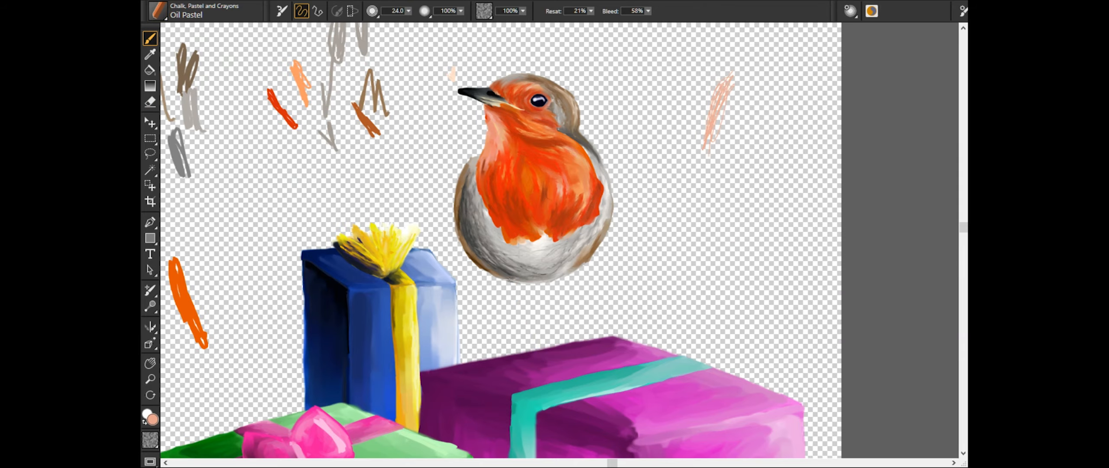
# - Paint two salmon Oil Pastel legs at size 24 from the belly to the purple gift and form the front foot's toes
pyautogui.scroll(5, 602, 379)
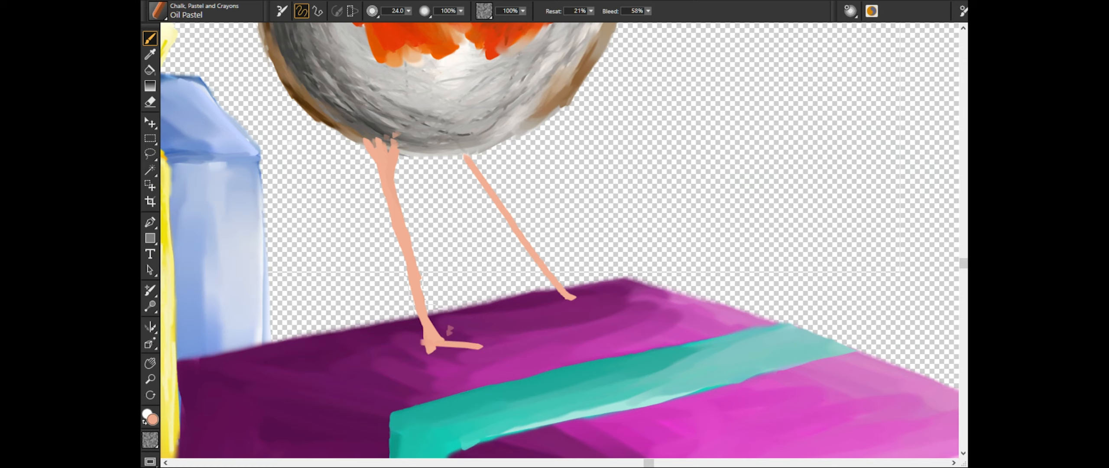
pyautogui.scroll(5, 255, 262)
pyautogui.moveTo(255, 262); pyautogui.dragTo(533, 66)
pyautogui.moveTo(492, 310); pyautogui.dragTo(433, 306)
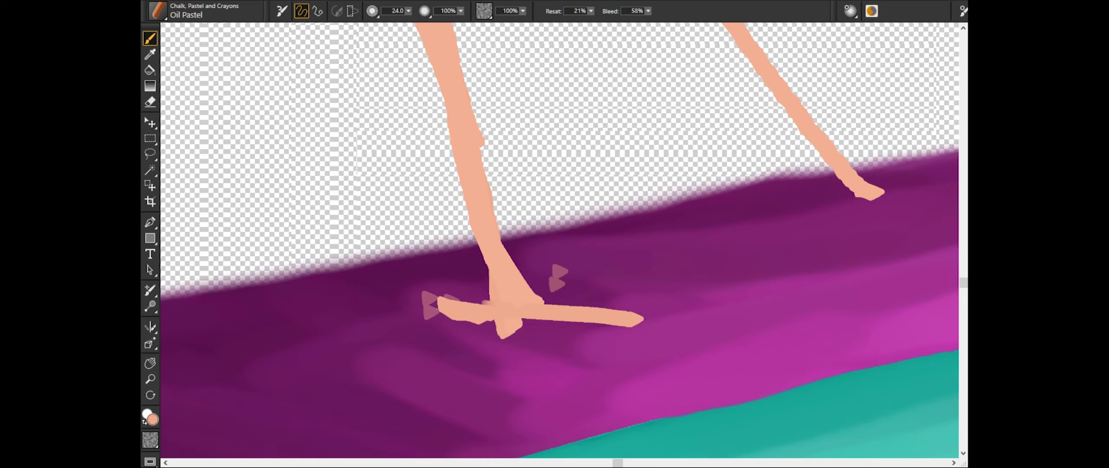
pyautogui.moveTo(483, 249); pyautogui.dragTo(448, 307)
pyautogui.moveTo(542, 299); pyautogui.dragTo(630, 298)
# - Paint the toes of the rear foot on the purple gift with salmon Oil Pastel at size 24
pyautogui.moveTo(754, 217); pyautogui.dragTo(365, 259)
pyautogui.moveTo(417, 173); pyautogui.dragTo(439, 233)
pyautogui.moveTo(427, 221)
pyautogui.mouseDown()
pyautogui.moveTo(426, 246)
pyautogui.moveTo(393, 233)
pyautogui.mouseUp()
pyautogui.moveTo(459, 231)
pyautogui.mouseDown()
pyautogui.moveTo(528, 239)
pyautogui.moveTo(442, 254)
pyautogui.mouseUp()
# - Trim the edges of the feet with the eraser at size 16.7
pyautogui.press('n')
pyautogui.scroll(-5, 559, 240)
pyautogui.moveTo(416, 10); pyautogui.dragTo(398, 21)
pyautogui.scroll(8, 559, 240)
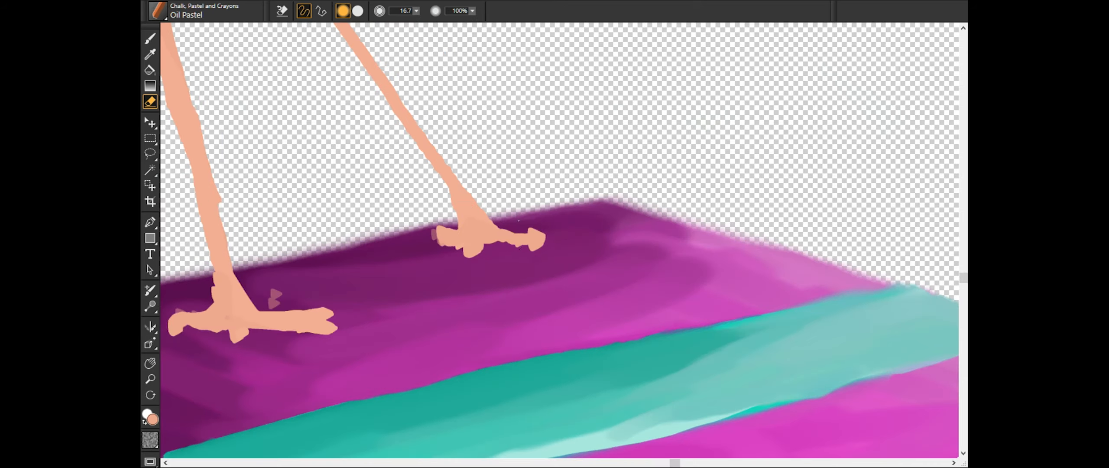
pyautogui.moveTo(488, 215); pyautogui.dragTo(517, 217)
pyautogui.scroll(-5, 559, 239)
pyautogui.moveTo(311, 299); pyautogui.dragTo(606, 240)
pyautogui.scroll(-2, 590, 240)
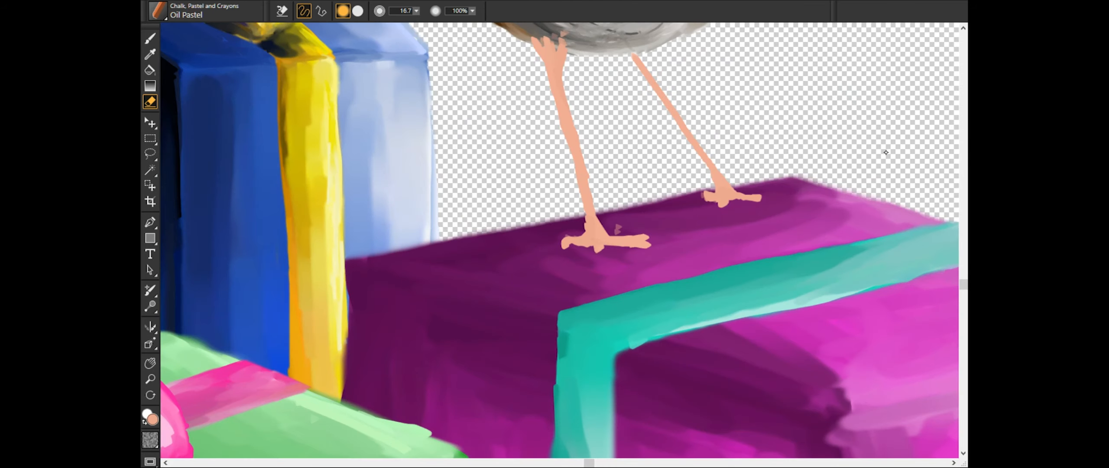
# - Add grey-brown Oil Pastel shading at size 8.3 to the leg tops and front leg's edge, and draw claws on the toes
pyautogui.press('b')
pyautogui.moveTo(539, 40); pyautogui.dragTo(549, 60)
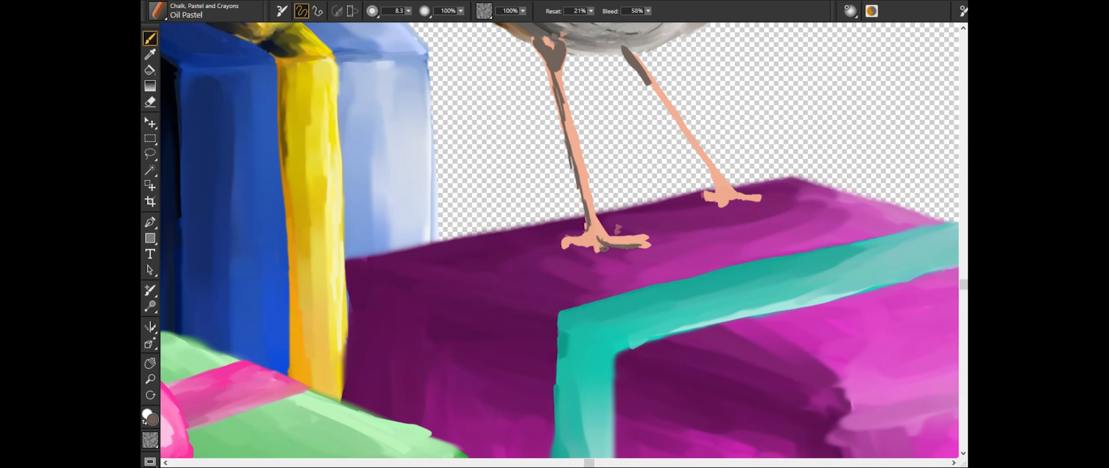
pyautogui.scroll(7, 559, 240)
pyautogui.moveTo(592, 229); pyautogui.dragTo(578, 275)
pyautogui.moveTo(702, 264); pyautogui.dragTo(697, 296)
pyautogui.moveTo(887, 130); pyautogui.dragTo(230, 355)
pyautogui.moveTo(462, 279); pyautogui.dragTo(461, 317)
pyautogui.moveTo(540, 310); pyautogui.dragTo(536, 350)
pyautogui.moveTo(695, 292); pyautogui.dragTo(688, 330)
pyautogui.scroll(-5, 559, 240)
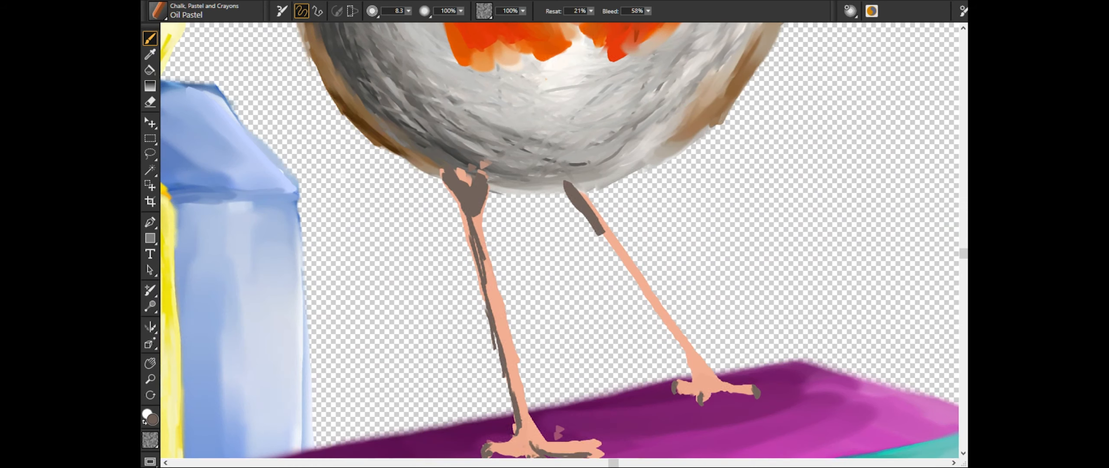
# - Draw rust Oil Pastel shading strokes along both legs and onto the feet
pyautogui.moveTo(603, 234); pyautogui.dragTo(679, 339)
pyautogui.moveTo(668, 328); pyautogui.dragTo(682, 350)
pyautogui.moveTo(690, 355); pyautogui.dragTo(697, 389)
pyautogui.scroll(4, 559, 240)
pyautogui.moveTo(754, 433)
pyautogui.mouseDown()
pyautogui.moveTo(381, 191)
pyautogui.moveTo(399, 244)
pyautogui.mouseUp()
pyautogui.scroll(2, 559, 240)
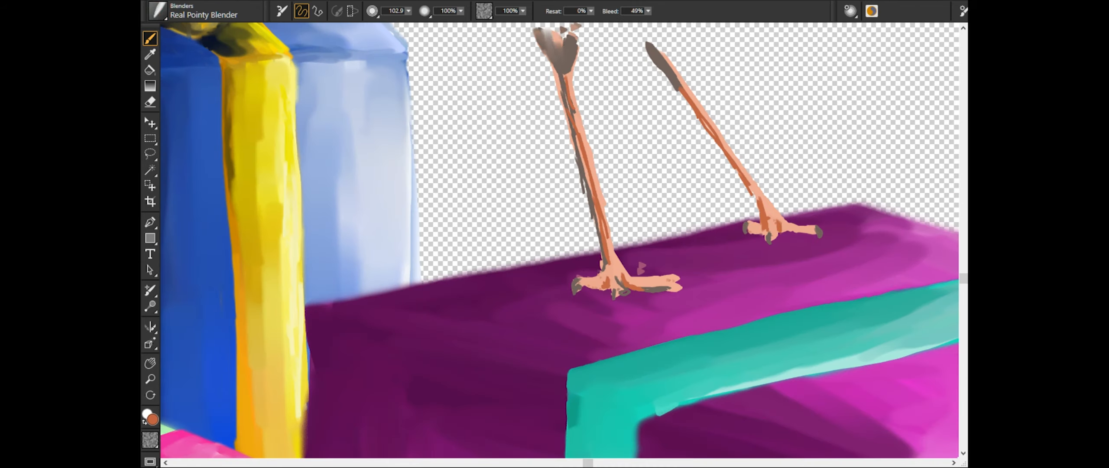
# - Blend the front leg's grey, rust and salmon strokes with the Real Pointy Blender and trim its top with the eraser at size 16.7
pyautogui.moveTo(568, 78); pyautogui.dragTo(606, 272)
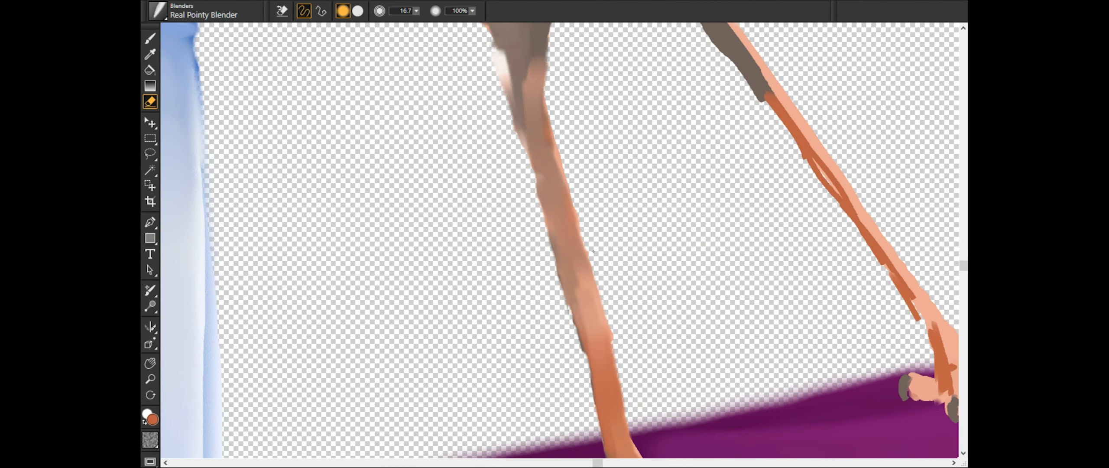
pyautogui.press('b')
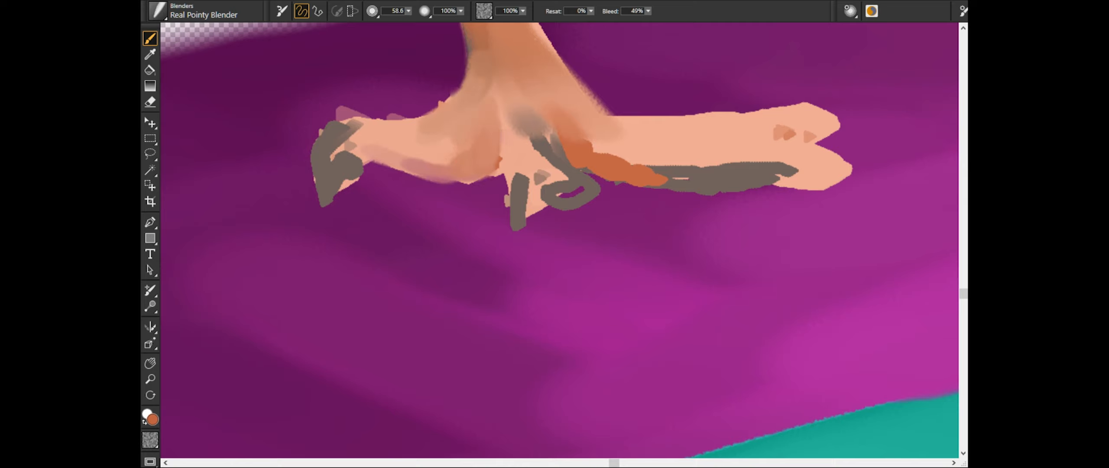
pyautogui.moveTo(348, 132); pyautogui.dragTo(322, 191)
pyautogui.moveTo(355, 149); pyautogui.dragTo(415, 154)
pyautogui.press('n')
pyautogui.moveTo(338, 110); pyautogui.dragTo(403, 117)
pyautogui.moveTo(362, 158)
pyautogui.mouseDown()
pyautogui.moveTo(336, 202)
pyautogui.moveTo(481, 184)
pyautogui.mouseUp()
# - Blend the front leg's lower end into the ankle and back toe with the Real Pointy Blender
pyautogui.press('b')
pyautogui.moveTo(413, 152); pyautogui.dragTo(386, 145)
pyautogui.moveTo(527, 150); pyautogui.dragTo(507, 67)
pyautogui.moveTo(585, 160); pyautogui.dragTo(540, 80)
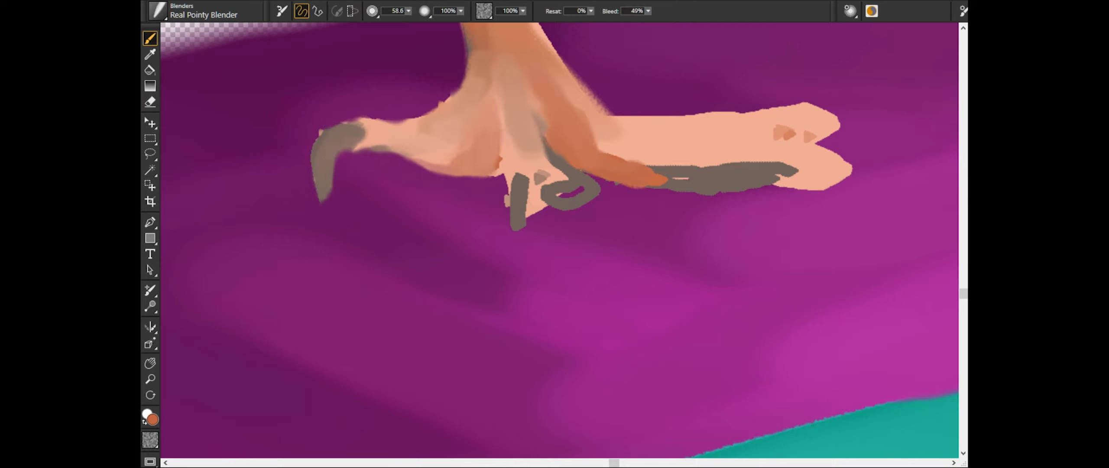
# - Add salmon Oil Pastel to the front foot's back and middle toes, blend it, and erase the grey loop beside the middle toe
pyautogui.moveTo(533, 122); pyautogui.dragTo(546, 204)
pyautogui.keyDown('alt'); pyautogui.click(532, 164); pyautogui.keyUp('alt')
pyautogui.click(158, 11)
pyautogui.moveTo(538, 104); pyautogui.dragTo(561, 182)
pyautogui.moveTo(418, 147); pyautogui.dragTo(469, 111)
pyautogui.click(158, 11)
pyautogui.moveTo(537, 99); pyautogui.dragTo(530, 169)
pyautogui.press('n')
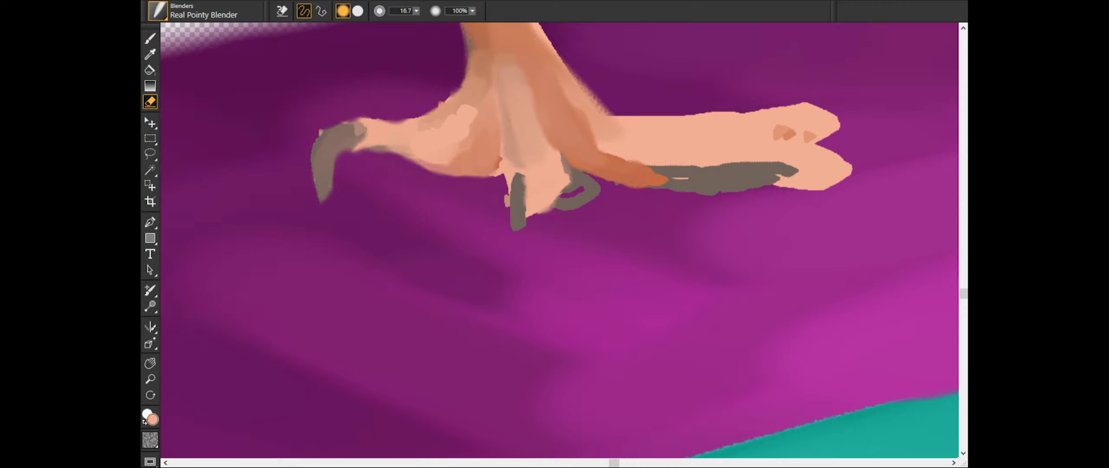
pyautogui.press('b')
pyautogui.scroll(1, 248, 268)
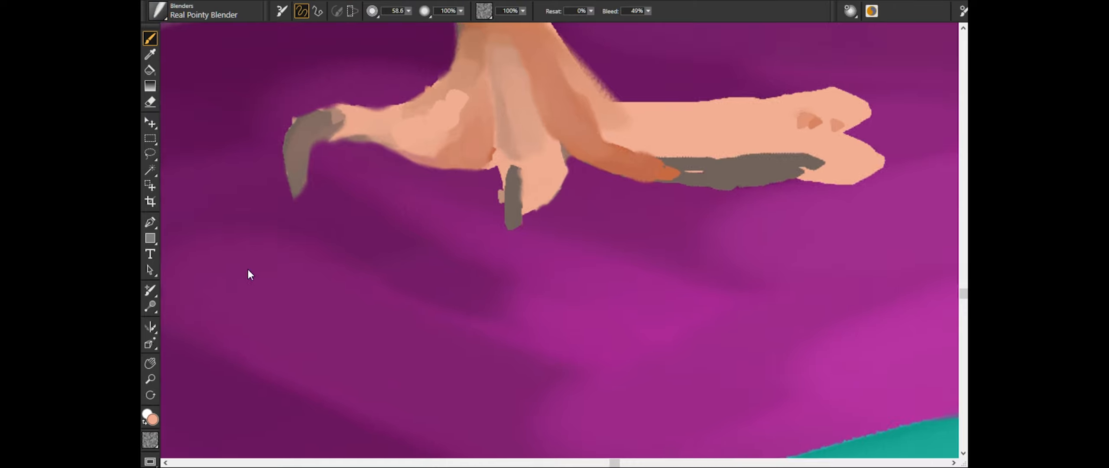
# - Blend the grey and rust shading along the front foot's long toes and trim their lower edge with the eraser at size 7.3
pyautogui.moveTo(607, 173); pyautogui.dragTo(436, 280)
pyautogui.moveTo(401, 190); pyautogui.dragTo(520, 253)
pyautogui.moveTo(672, 237); pyautogui.dragTo(552, 225)
pyautogui.moveTo(459, 260)
pyautogui.mouseDown()
pyautogui.moveTo(552, 275)
pyautogui.moveTo(527, 275)
pyautogui.mouseUp()
pyautogui.moveTo(537, 270); pyautogui.dragTo(649, 272)
pyautogui.press('n')
pyautogui.moveTo(454, 287); pyautogui.dragTo(686, 297)
pyautogui.moveTo(498, 293); pyautogui.dragTo(653, 302)
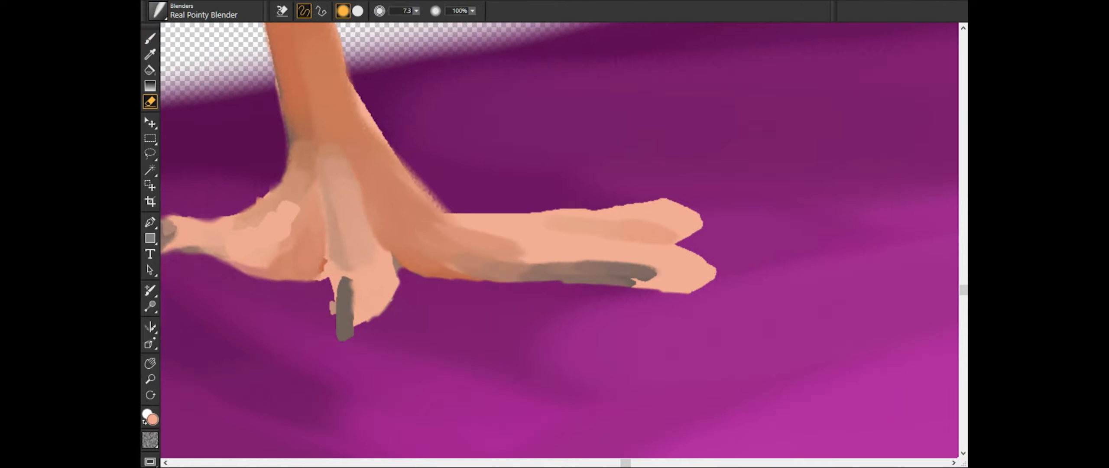
# - Shade the front foot's two long toes with rust strokes and blend them with the Real Pointy Blender
pyautogui.press('b')
pyautogui.moveTo(654, 272); pyautogui.dragTo(478, 260)
pyautogui.keyDown('alt'); pyautogui.click(433, 272); pyautogui.keyUp('alt')
pyautogui.moveTo(351, 172); pyautogui.dragTo(539, 272)
pyautogui.moveTo(578, 227); pyautogui.dragTo(676, 235)
pyautogui.moveTo(498, 273); pyautogui.dragTo(664, 276)
pyautogui.moveTo(311, 173); pyautogui.dragTo(310, 275)
pyautogui.moveTo(678, 223); pyautogui.dragTo(578, 223)
pyautogui.moveTo(624, 229); pyautogui.dragTo(552, 227)
pyautogui.moveTo(403, 220); pyautogui.dragTo(563, 264)
pyautogui.moveTo(498, 260); pyautogui.dragTo(692, 277)
pyautogui.moveTo(542, 284); pyautogui.dragTo(689, 284)
# - Shade the front foot's middle toe in rust and blend it with the Real Pointy Blender at size 54.9
pyautogui.keyDown('alt'); pyautogui.click(318, 234); pyautogui.keyUp('alt')
pyautogui.moveTo(339, 222); pyautogui.dragTo(334, 276)
pyautogui.moveTo(341, 222)
pyautogui.mouseDown()
pyautogui.moveTo(350, 269)
pyautogui.moveTo(297, 269)
pyautogui.mouseUp()
pyautogui.hotkey('ctrl', '-')
pyautogui.hotkey('ctrl', '-')
pyautogui.hotkey('ctrl', '-')
pyautogui.hotkey('ctrl', '-')
pyautogui.hotkey('ctrl', '-')
pyautogui.hotkey('ctrl', '-')
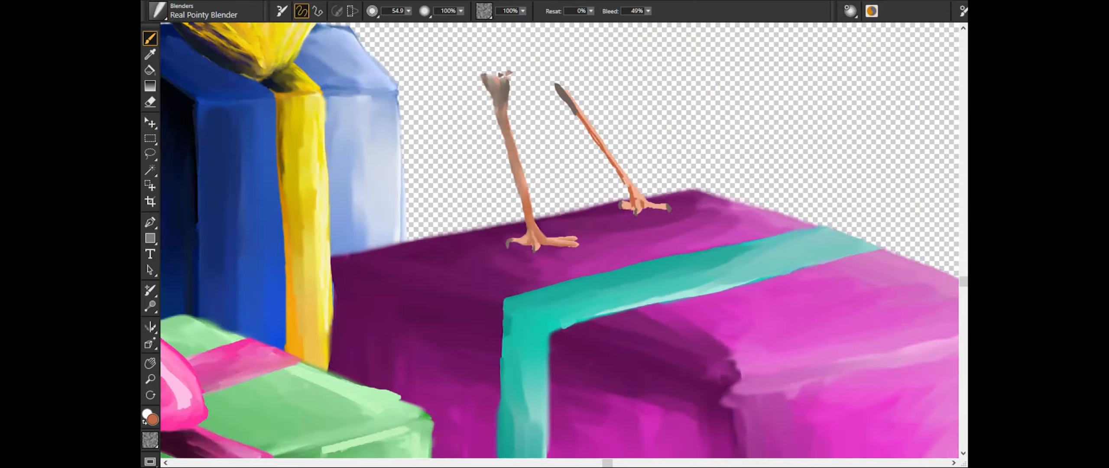
# - Draw grey-brown Oil Pastel claws at size 8.3 on the tips of the front foot's two long toes
pyautogui.hotkey('ctrl', '+')
pyautogui.hotkey('ctrl', '+')
pyautogui.hotkey('ctrl', '+')
pyautogui.hotkey('ctrl', '+')
pyautogui.hotkey('ctrl', '+')
pyautogui.keyDown('alt'); pyautogui.click(418, 286); pyautogui.keyUp('alt')
pyautogui.moveTo(642, 219); pyautogui.dragTo(657, 220)
pyautogui.hotkey('ctrl', '+')
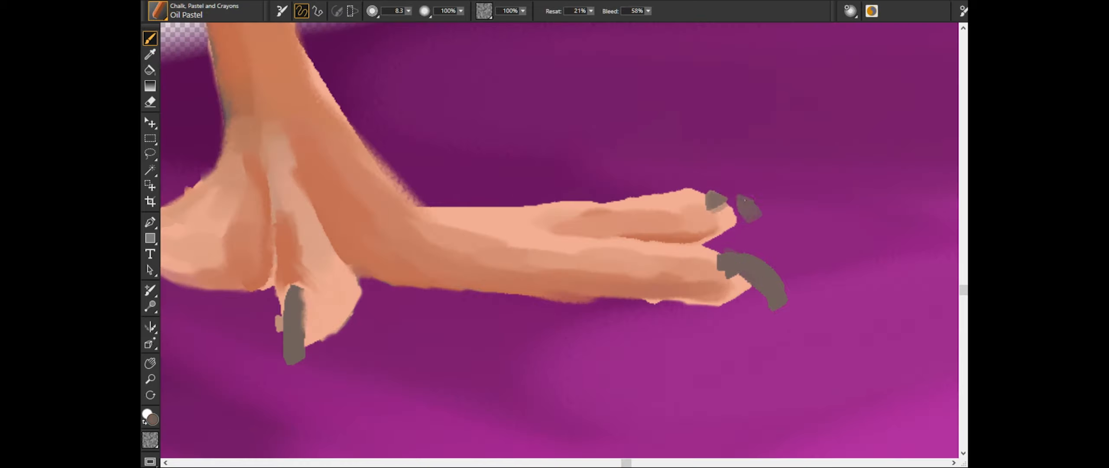
# - Refine the claws on the front foot and touch up the edges of its toes
pyautogui.hotkey('ctrl', '+')
pyautogui.hotkey('ctrl', '-')
pyautogui.hotkey('ctrl', '-')
pyautogui.hotkey('ctrl', '+')
pyautogui.hotkey('ctrl', '+')
pyautogui.click(158, 12)
pyautogui.moveTo(529, 298); pyautogui.dragTo(572, 300)
pyautogui.hotkey('ctrl', '-')
pyautogui.hotkey('ctrl', '-')
pyautogui.hotkey('ctrl', '-')
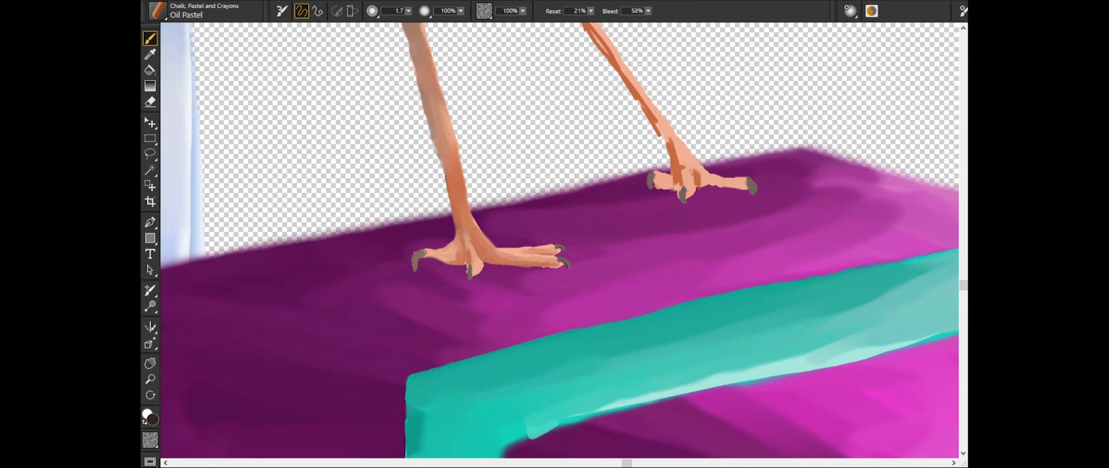
# - Blend the rust shading down the back leg into its peach base with the Real Pointy Blender at size 51.4
pyautogui.hotkey('ctrl', '+')
pyautogui.moveTo(388, 295); pyautogui.dragTo(386, 320)
pyautogui.hotkey('ctrl', '-')
pyautogui.hotkey('ctrl', '-')
pyautogui.hotkey('ctrl', '-')
pyautogui.hotkey('ctrl', '+')
pyautogui.hotkey('ctrl', '+')
pyautogui.click(158, 12)
pyautogui.hotkey('ctrl', '+')
pyautogui.moveTo(427, 273); pyautogui.dragTo(470, 340)
pyautogui.moveTo(452, 295); pyautogui.dragTo(506, 394)
pyautogui.moveTo(515, 403)
pyautogui.mouseDown()
pyautogui.moveTo(543, 448)
pyautogui.moveTo(383, 31)
pyautogui.mouseUp()
pyautogui.moveTo(403, 61); pyautogui.dragTo(502, 217)
pyautogui.moveTo(463, 141); pyautogui.dragTo(487, 188)
pyautogui.moveTo(507, 219)
pyautogui.mouseDown()
pyautogui.moveTo(519, 260)
pyautogui.moveTo(556, 280)
pyautogui.mouseUp()
pyautogui.hotkey('ctrl', '+')
pyautogui.hotkey('ctrl', '+')
pyautogui.hotkey('ctrl', '+')
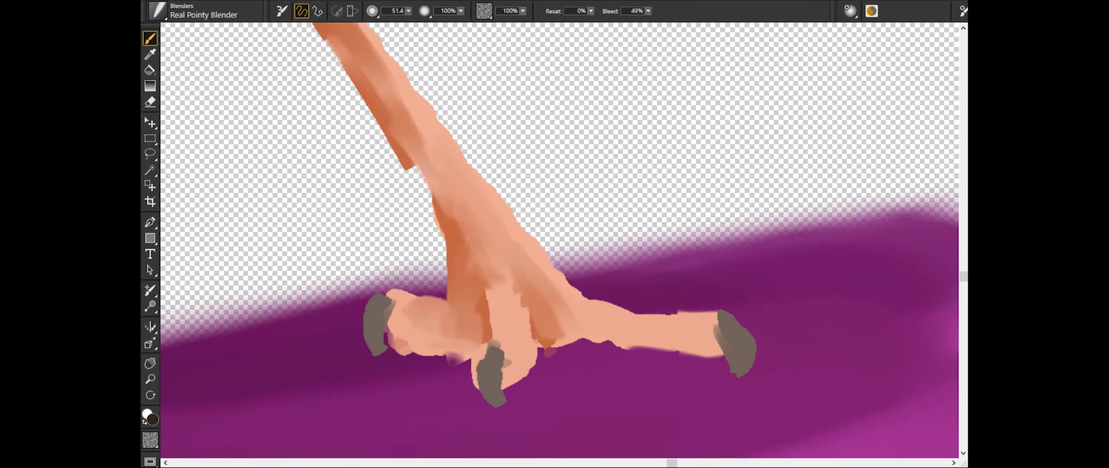
# - Blend the back foot's ankle and toes smooth with the Real Pointy Blender
pyautogui.moveTo(455, 281); pyautogui.dragTo(466, 305)
pyautogui.moveTo(487, 264); pyautogui.dragTo(514, 340)
pyautogui.moveTo(552, 299); pyautogui.dragTo(608, 359)
pyautogui.moveTo(533, 377); pyautogui.dragTo(736, 377)
pyautogui.moveTo(448, 286); pyautogui.dragTo(464, 379)
pyautogui.moveTo(422, 214); pyautogui.dragTo(433, 273)
pyautogui.hotkey('ctrl', '-')
pyautogui.hotkey('ctrl', '-')
# - Clean up the outer edges of the back foot and its toes with the Eraser, starting at size 7.3
pyautogui.press('n')
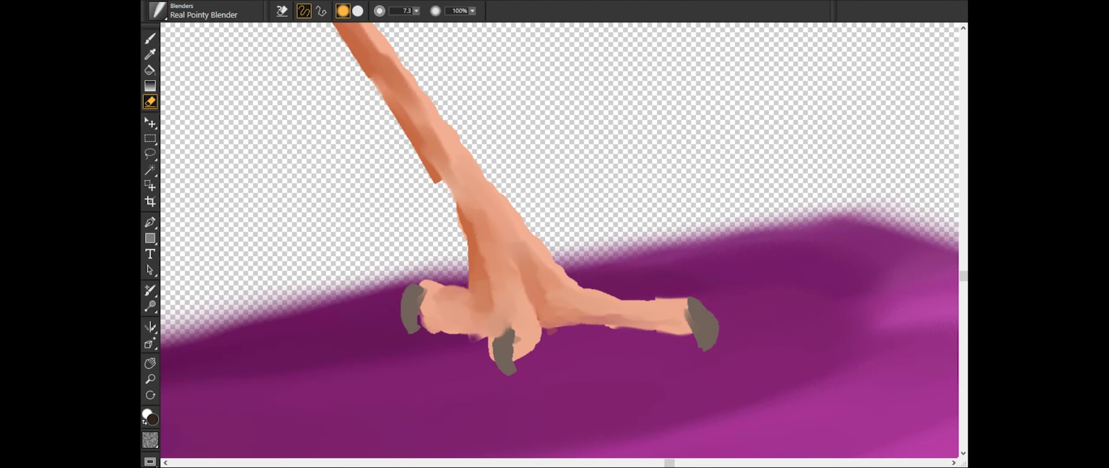
pyautogui.hotkey('ctrl', '+')
pyautogui.hotkey('ctrl', '+')
# - Trim the back foot's short toes and claws with the Eraser at size 2.6
pyautogui.hotkey('ctrl', '+')
pyautogui.hotkey('ctrl', '+')
pyautogui.moveTo(559, 347); pyautogui.dragTo(559, 154)
pyautogui.moveTo(506, 296); pyautogui.dragTo(545, 323)
pyautogui.moveTo(779, 292); pyautogui.dragTo(817, 298)
pyautogui.moveTo(433, 242); pyautogui.dragTo(695, 243)
pyautogui.hotkey('ctrl', '-')
pyautogui.hotkey('ctrl', '-')
pyautogui.hotkey('ctrl', '-')
pyautogui.moveTo(489, 238); pyautogui.dragTo(548, 265)
pyautogui.hotkey('ctrl', '+')
pyautogui.hotkey('ctrl', '+')
pyautogui.moveTo(346, 225); pyautogui.dragTo(418, 279)
pyautogui.moveTo(506, 279); pyautogui.dragTo(447, 277)
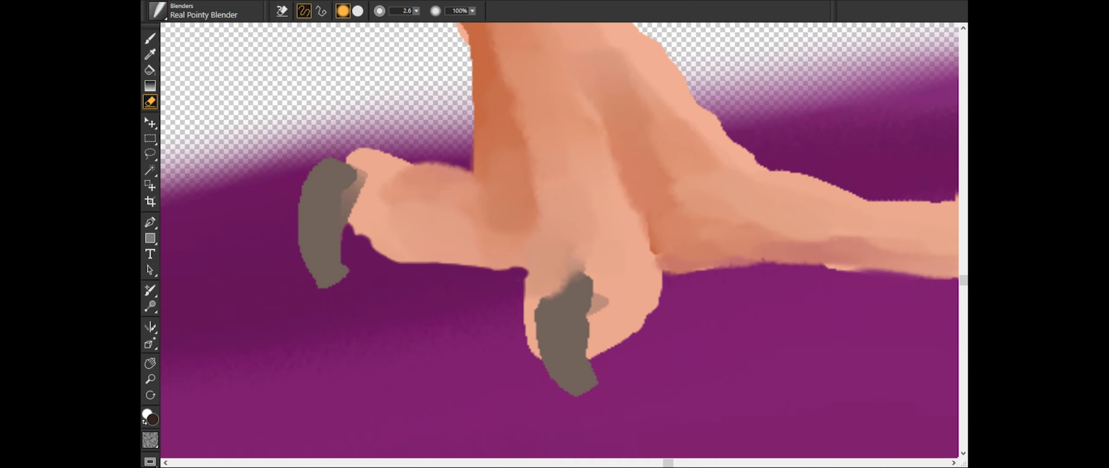
pyautogui.hotkey('ctrl', '-')
pyautogui.hotkey('ctrl', '-')
pyautogui.press('b')
pyautogui.hotkey('ctrl', '-')
pyautogui.hotkey('ctrl', '-')
# - Erase the rough paint along the back leg's edges to slim it down to the ankle
pyautogui.press('n')
pyautogui.hotkey('ctrl', '+')
pyautogui.hotkey('ctrl', '+')
pyautogui.hotkey('ctrl', '+')
pyautogui.moveTo(498, 110)
pyautogui.mouseDown()
pyautogui.moveTo(476, 83)
pyautogui.moveTo(634, 371)
pyautogui.mouseUp()
pyautogui.hotkey('ctrl', '-')
pyautogui.hotkey('ctrl', '-')
# - Draw rust and light peach Oil Pastel strokes at size 5.4 down the length of the front leg
pyautogui.press('b')
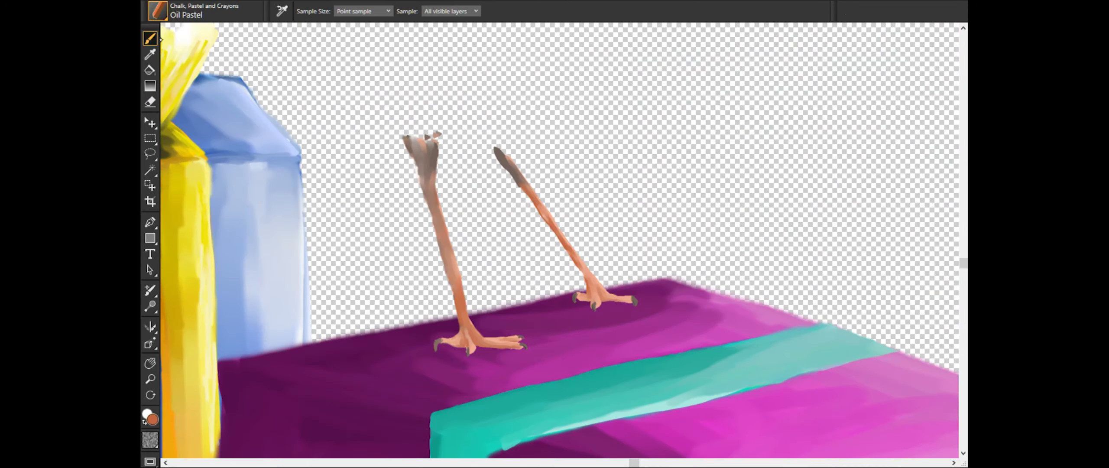
pyautogui.hotkey('ctrl', '+')
pyautogui.click(335, 266)
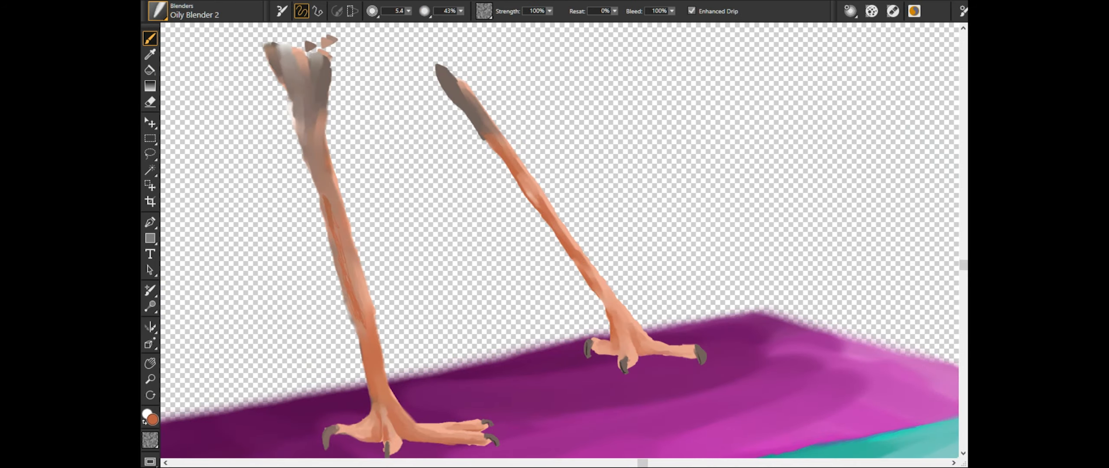
pyautogui.moveTo(328, 204); pyautogui.dragTo(363, 320)
pyautogui.moveTo(335, 182); pyautogui.dragTo(346, 234)
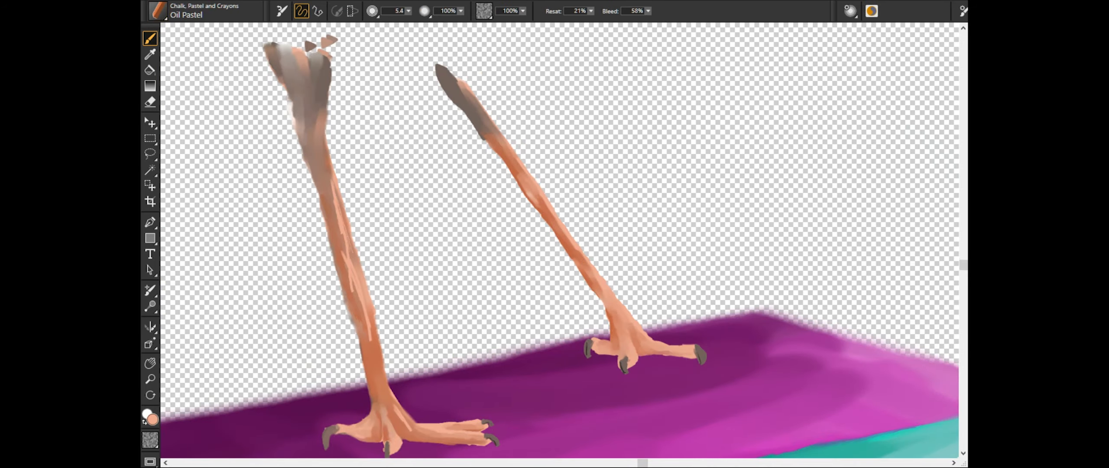
pyautogui.moveTo(334, 180); pyautogui.dragTo(352, 286)
pyautogui.scroll(-10, 559, 240)
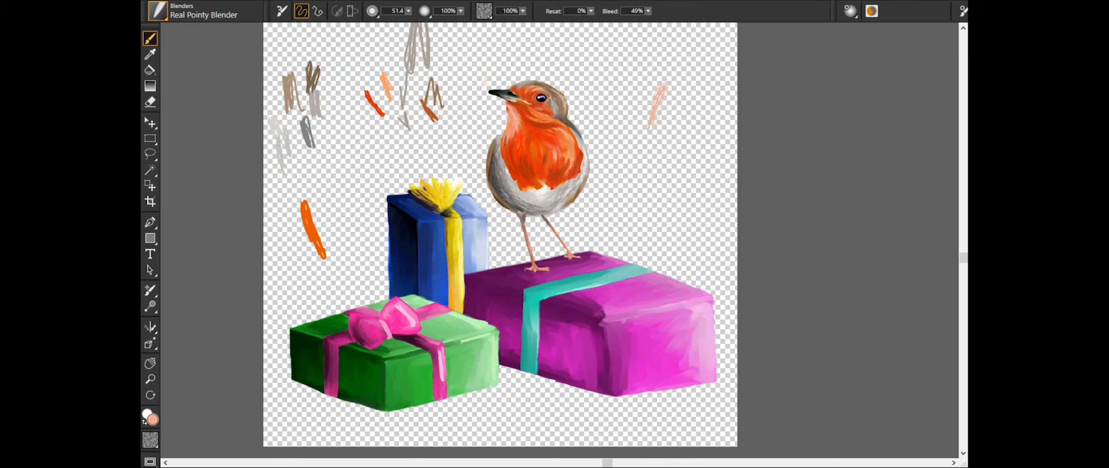
# - Block in a bright orange hat on the robin's head with Oil Pastel at size 64.8 and erase its tip to a clean curve
pyautogui.scroll(5, 522, 82)
pyautogui.moveTo(490, 193); pyautogui.dragTo(602, 158)
pyautogui.moveTo(503, 173); pyautogui.dragTo(549, 245)
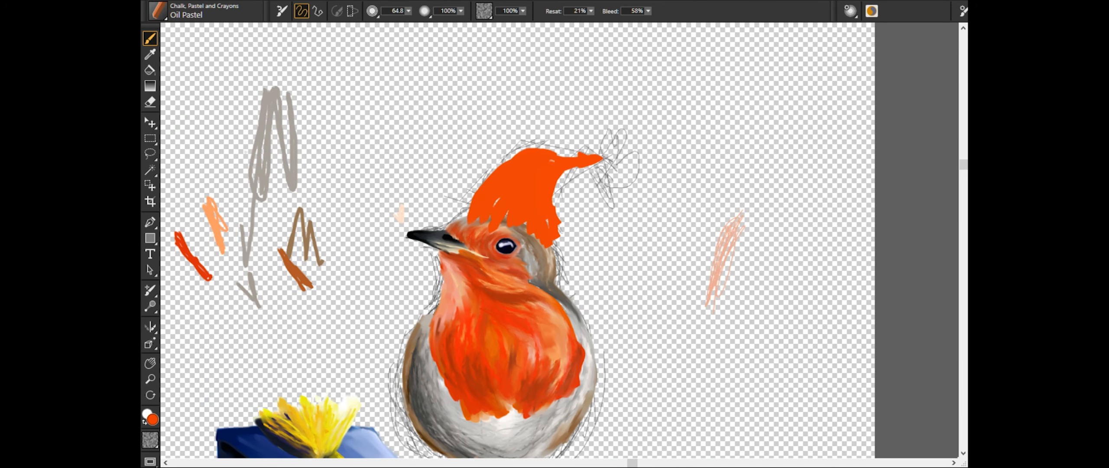
pyautogui.press('n')
pyautogui.moveTo(582, 152); pyautogui.dragTo(588, 166)
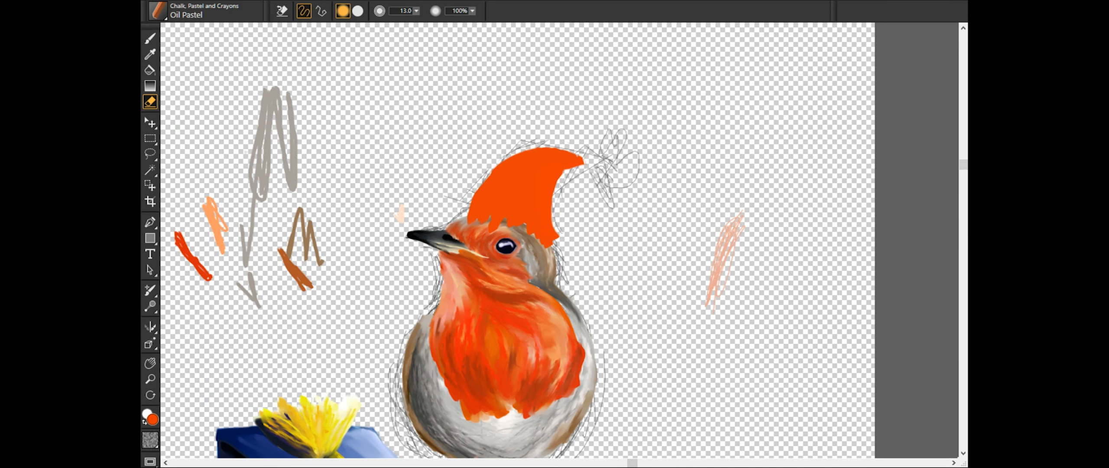
# - Shade the hat's outer curve in dark rust, add a pale highlight along its inner curve, and blend both
pyautogui.press('b')
pyautogui.moveTo(539, 155); pyautogui.dragTo(482, 209)
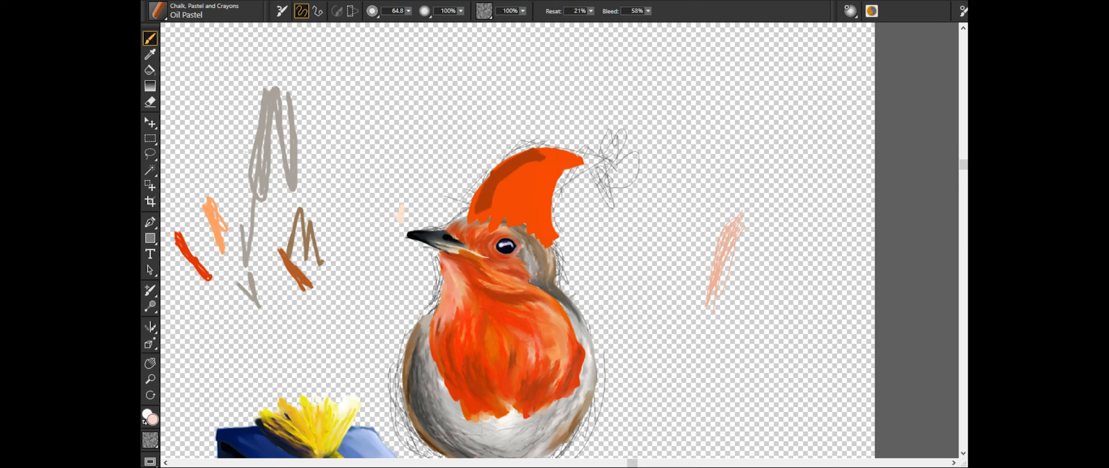
pyautogui.moveTo(562, 165); pyautogui.dragTo(545, 230)
pyautogui.click(158, 11)
pyautogui.click(409, 11)
pyautogui.moveTo(556, 170); pyautogui.dragTo(549, 238)
pyautogui.moveTo(537, 151); pyautogui.dragTo(483, 212)
# - Add another pale pink Oil Pastel highlight along the hat's inner curve and smooth the surrounding tones
pyautogui.click(158, 11)
pyautogui.moveTo(557, 166)
pyautogui.mouseDown()
pyautogui.moveTo(542, 226)
pyautogui.moveTo(537, 216)
pyautogui.moveTo(544, 234)
pyautogui.moveTo(504, 205)
pyautogui.moveTo(527, 218)
pyautogui.mouseUp()
pyautogui.click(158, 10)
pyautogui.click(158, 11)
pyautogui.moveTo(547, 180); pyautogui.dragTo(521, 223)
pyautogui.moveTo(560, 163)
pyautogui.mouseDown()
pyautogui.moveTo(509, 220)
pyautogui.moveTo(540, 218)
pyautogui.mouseUp()
pyautogui.click(158, 11)
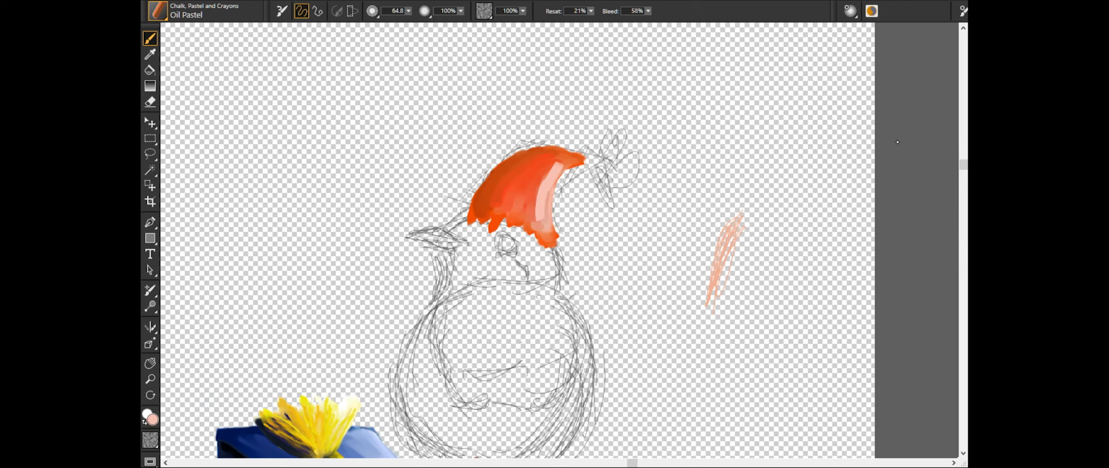
# - Deepen the hat's rust and red tones and blend them with the highlight using the Real Pointy Blender at size 296.8
pyautogui.moveTo(528, 153); pyautogui.dragTo(481, 212)
pyautogui.moveTo(545, 163); pyautogui.dragTo(514, 205)
pyautogui.moveTo(530, 175); pyautogui.dragTo(513, 209)
pyautogui.click(157, 10)
pyautogui.moveTo(526, 156)
pyautogui.mouseDown()
pyautogui.moveTo(475, 214)
pyautogui.moveTo(498, 217)
pyautogui.mouseUp()
pyautogui.moveTo(558, 161)
pyautogui.mouseDown()
pyautogui.moveTo(530, 223)
pyautogui.moveTo(538, 216)
pyautogui.mouseUp()
pyautogui.moveTo(552, 152); pyautogui.dragTo(504, 171)
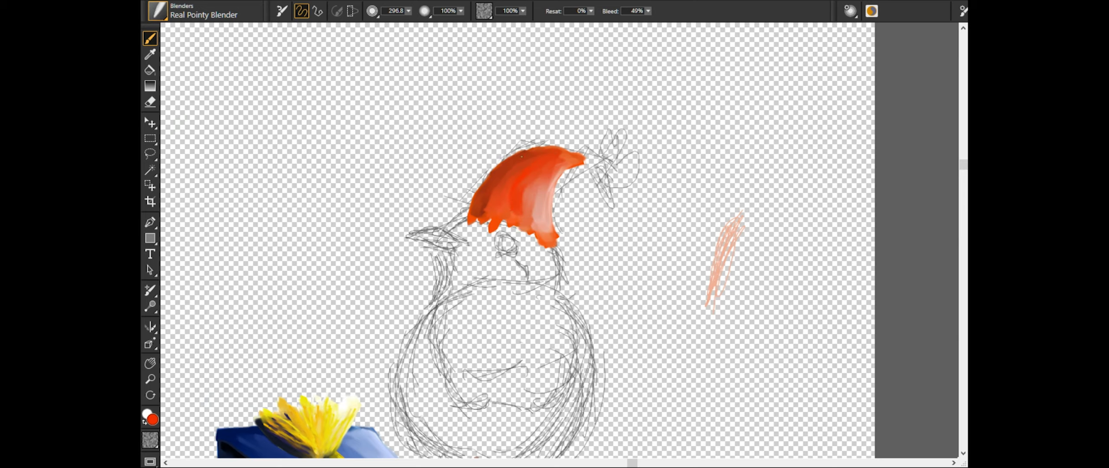
# - Paint a pale blue pompom on the hat's tip with Oil Pastel at size 64.8
pyautogui.click(157, 11)
pyautogui.scroll(4, 559, 241)
pyautogui.moveTo(559, 130); pyautogui.dragTo(442, 403)
pyautogui.moveTo(498, 264); pyautogui.dragTo(533, 329)
pyautogui.moveTo(524, 243); pyautogui.dragTo(584, 277)
pyautogui.scroll(-3, 355, 345)
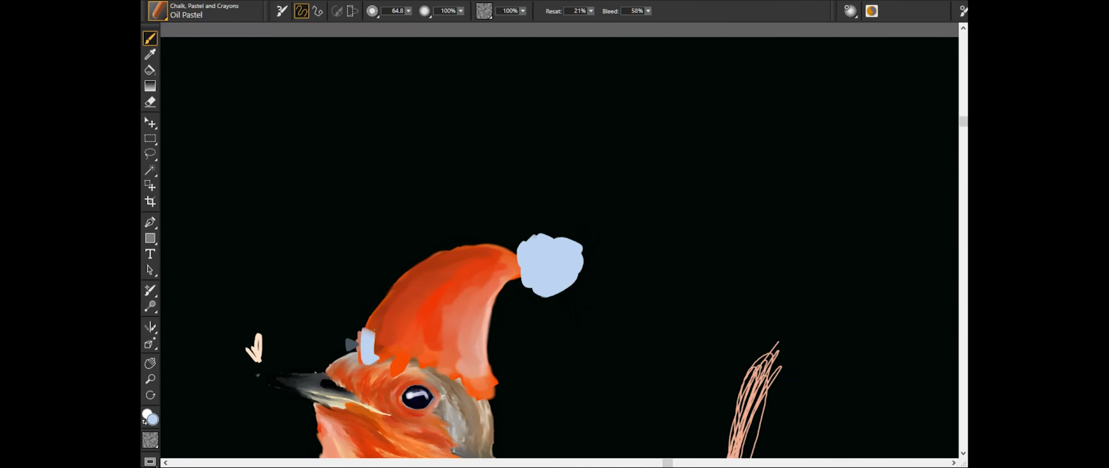
# - Paint a pale blue fur brim along the hat's lower edge and tidy its outline
pyautogui.moveTo(346, 346); pyautogui.dragTo(515, 382)
pyautogui.press('n')
pyautogui.press('b')
pyautogui.scroll(3, 408, 347)
pyautogui.keyDown('space'); pyautogui.moveTo(455, 191); pyautogui.dragTo(470, 168); pyautogui.keyUp('space')
pyautogui.moveTo(342, 48)
pyautogui.mouseDown()
pyautogui.moveTo(628, 156)
pyautogui.moveTo(649, 143)
pyautogui.moveTo(438, 425)
pyautogui.mouseUp()
pyautogui.moveTo(485, 203); pyautogui.dragTo(537, 255)
# - Blend the fur brim and pompom with the Real Pointy Blender to soften their shading
pyautogui.click(158, 11)
pyautogui.moveTo(480, 181)
pyautogui.mouseDown()
pyautogui.moveTo(528, 216)
pyautogui.moveTo(542, 252)
pyautogui.mouseUp()
pyautogui.keyDown('space'); pyautogui.moveTo(438, 390); pyautogui.dragTo(817, 125); pyautogui.keyUp('space')
pyautogui.keyDown('space'); pyautogui.moveTo(563, 130); pyautogui.dragTo(577, 395); pyautogui.keyUp('space')
pyautogui.moveTo(801, 424)
pyautogui.mouseDown()
pyautogui.moveTo(704, 361)
pyautogui.moveTo(732, 420)
pyautogui.mouseUp()
pyautogui.moveTo(550, 325); pyautogui.dragTo(801, 415)
# - Build up fluffy white highlights on the fur brim and blend them into the pale blue shading
pyautogui.click(157, 11)
pyautogui.moveTo(693, 368); pyautogui.dragTo(637, 389)
pyautogui.moveTo(571, 355); pyautogui.dragTo(628, 381)
pyautogui.moveTo(732, 416); pyautogui.dragTo(780, 433)
pyautogui.scroll(-3, 713, 231)
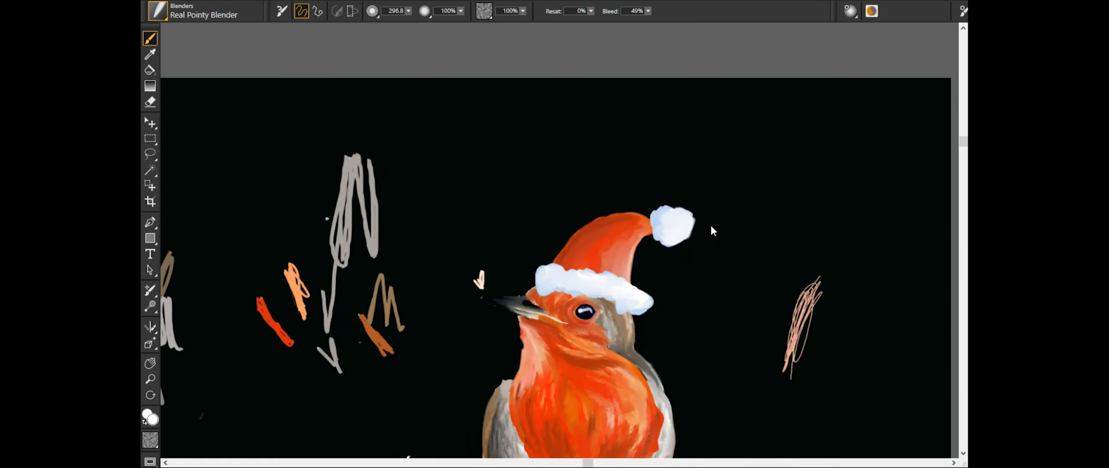
# - Darken the top of the front leg below the belly with an Oil Pastel stroke at size 11.2
pyautogui.scroll(-3, 711, 226)
pyautogui.scroll(-2, 842, 324)
pyautogui.scroll(3, 886, 333)
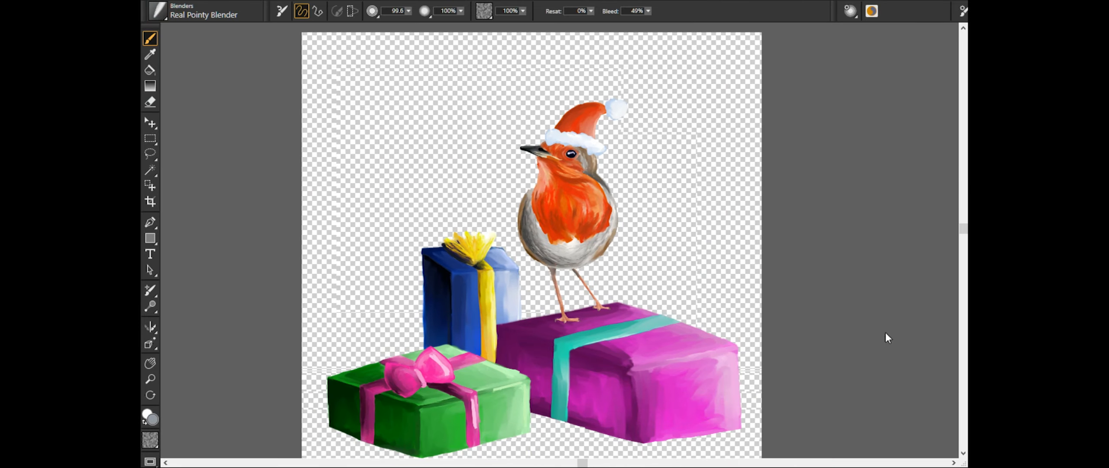
pyautogui.scroll(4, 888, 338)
pyautogui.click(157, 11)
pyautogui.moveTo(524, 337); pyautogui.dragTo(544, 345)
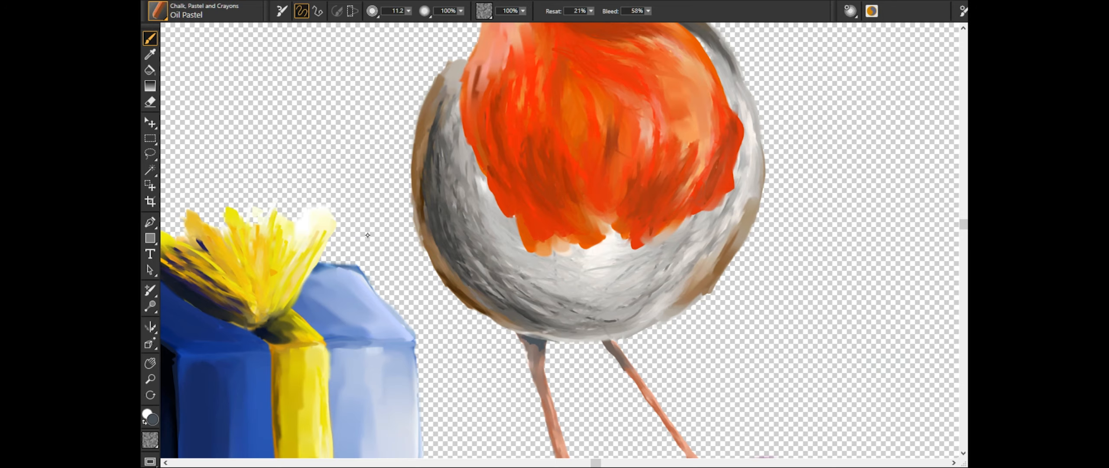
# - Blend the top of the front leg into the underside of the robin's belly
pyautogui.click(158, 11)
pyautogui.scroll(3, 609, 362)
pyautogui.moveTo(405, 299); pyautogui.dragTo(363, 323)
pyautogui.moveTo(402, 301); pyautogui.dragTo(345, 293)
pyautogui.moveTo(420, 303); pyautogui.dragTo(418, 353)
pyautogui.moveTo(359, 262); pyautogui.dragTo(452, 291)
pyautogui.moveTo(338, 265); pyautogui.dragTo(439, 283)
pyautogui.scroll(-3, 890, 331)
# - Paint dark cast shadows beneath both feet on the top of the purple gift
pyautogui.click(158, 11)
pyautogui.moveTo(963, 242)
pyautogui.mouseDown()
pyautogui.moveTo(963, 277)
pyautogui.moveTo(963, 260)
pyautogui.mouseUp()
pyautogui.moveTo(607, 463); pyautogui.dragTo(581, 463)
pyautogui.moveTo(699, 325); pyautogui.dragTo(780, 320)
pyautogui.moveTo(669, 353); pyautogui.dragTo(692, 350)
pyautogui.moveTo(602, 349); pyautogui.dragTo(544, 360)
pyautogui.moveTo(678, 349); pyautogui.dragTo(712, 347)
# - Soften the cast shadows on the purple gift with the Real Pointy Blender at size 749.9 and fit the whole painting in view
pyautogui.click(158, 11)
pyautogui.moveTo(544, 360); pyautogui.dragTo(715, 351)
pyautogui.moveTo(698, 323); pyautogui.dragTo(779, 318)
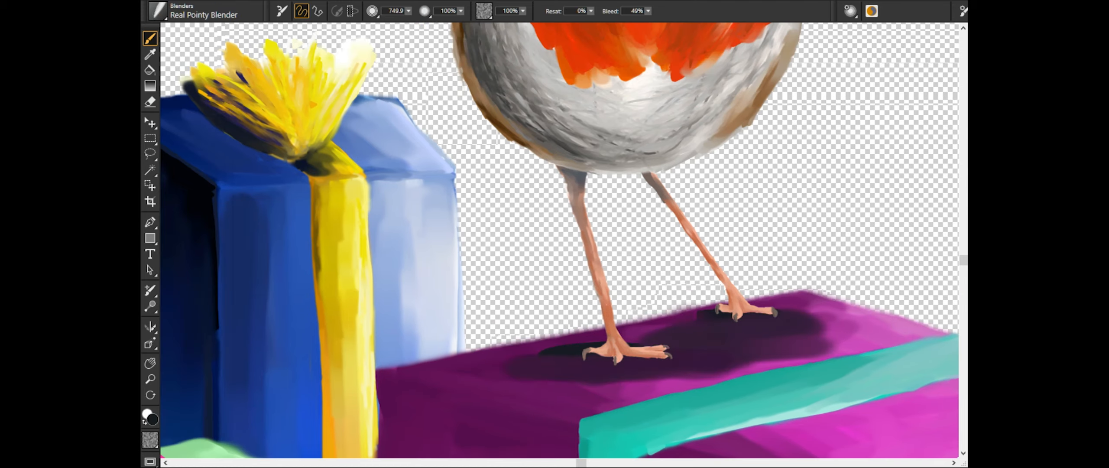
pyautogui.hotkey('ctrl', '0')
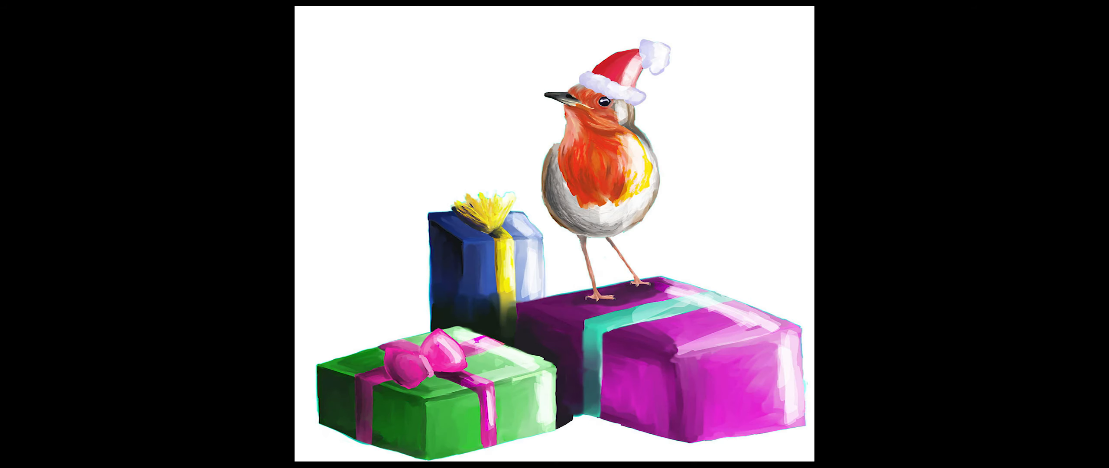